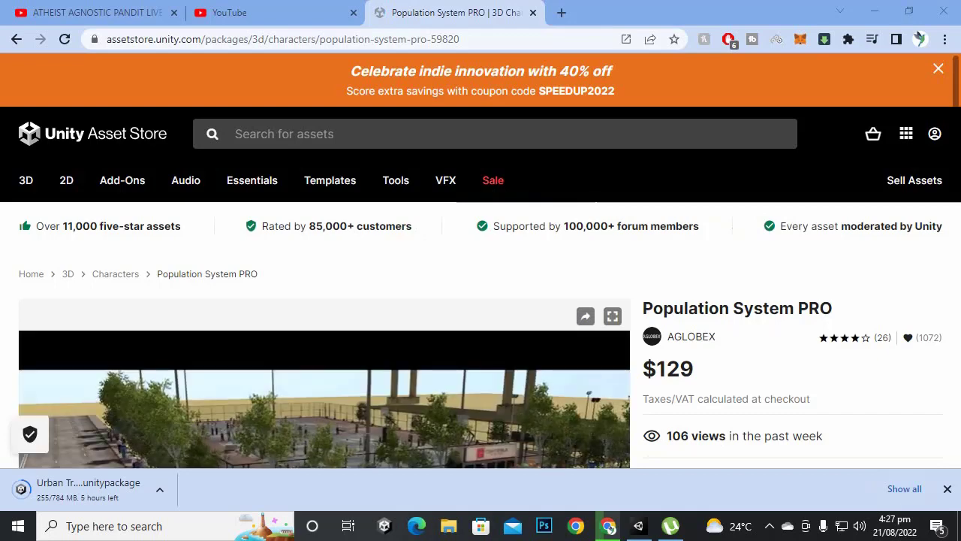
Review the Population System PRO page on the Unity Asset Store, including its title, preview video and refund policy.
scroll(480, 300, down, 2)
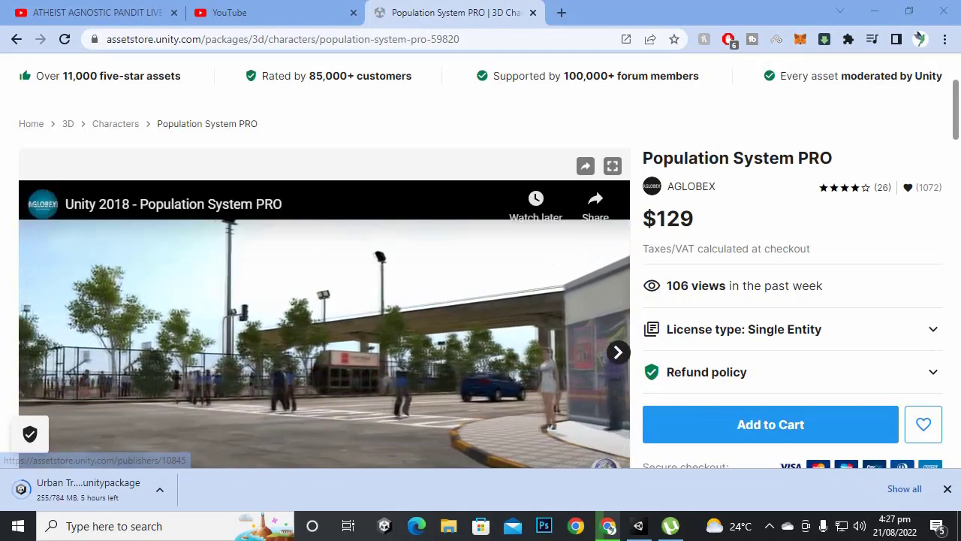
right_click(471, 3)
key(Escape)
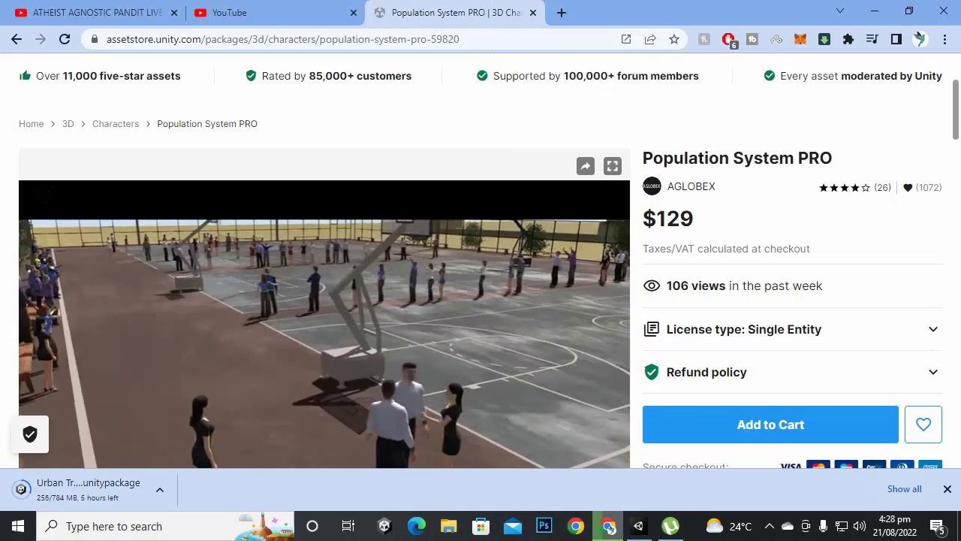
scroll(481, 270, down, 1)
scroll(481, 270, up, 1)
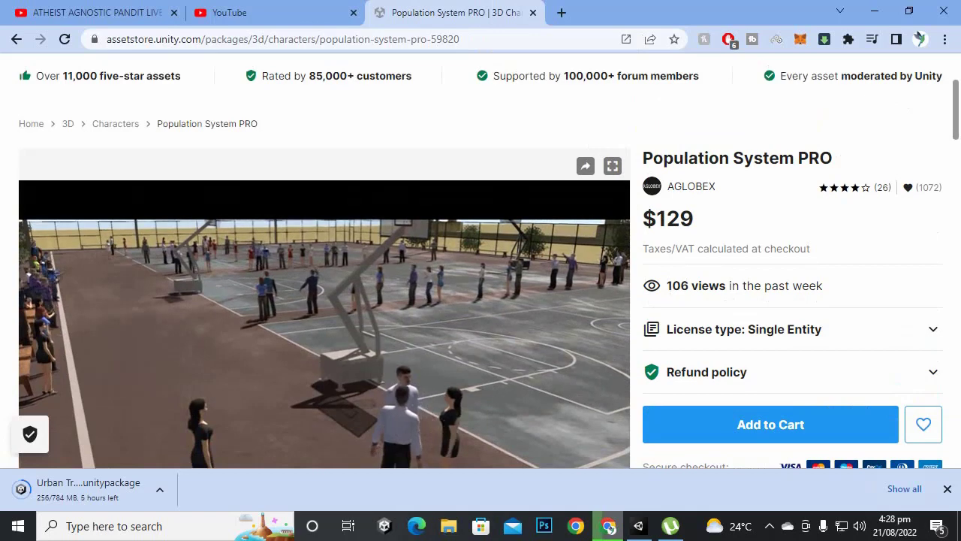
drag(642, 157, 833, 158)
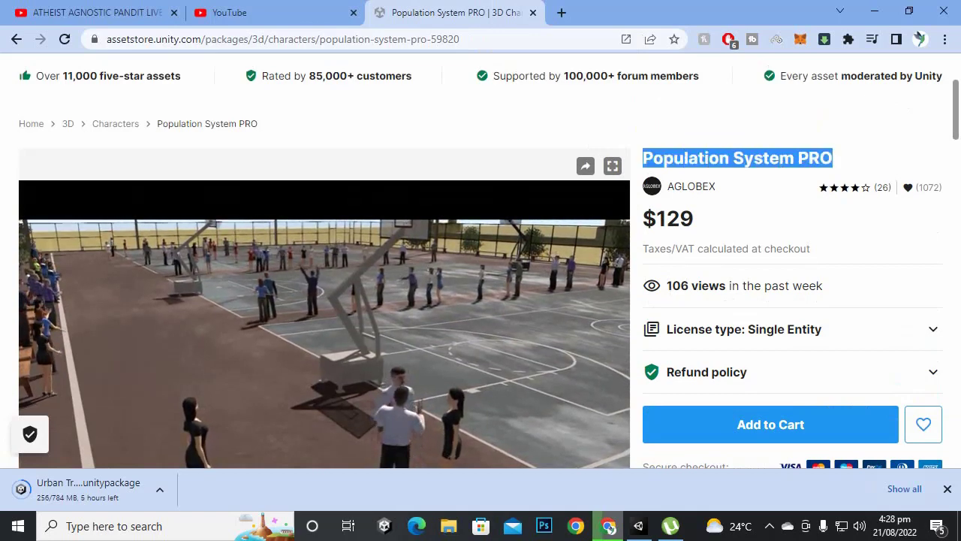
click(834, 158)
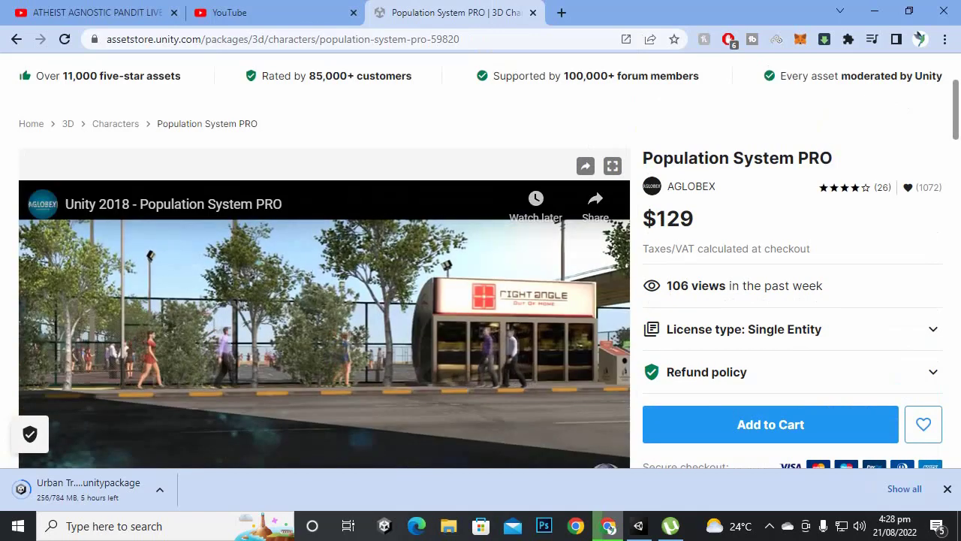
scroll(323, 300, down, 1)
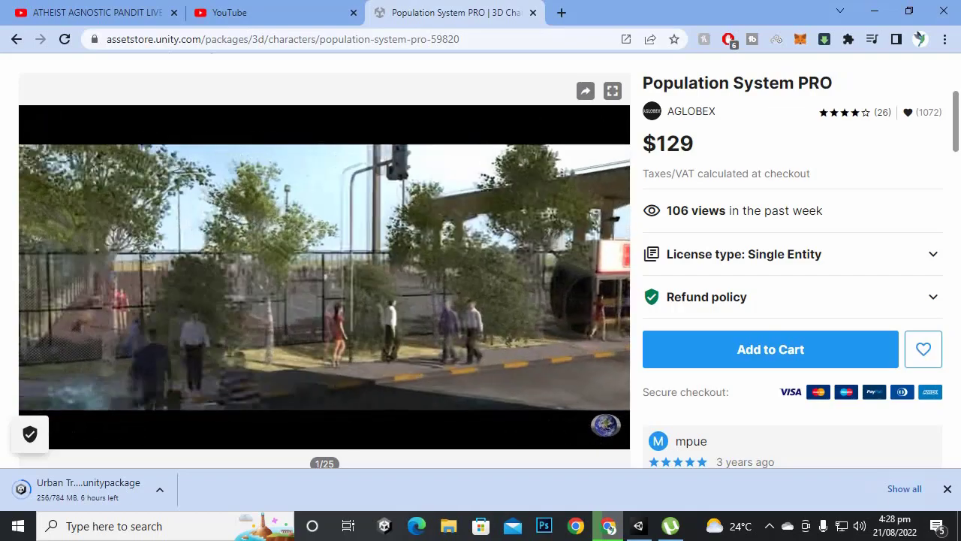
triple_click(737, 83)
click(792, 296)
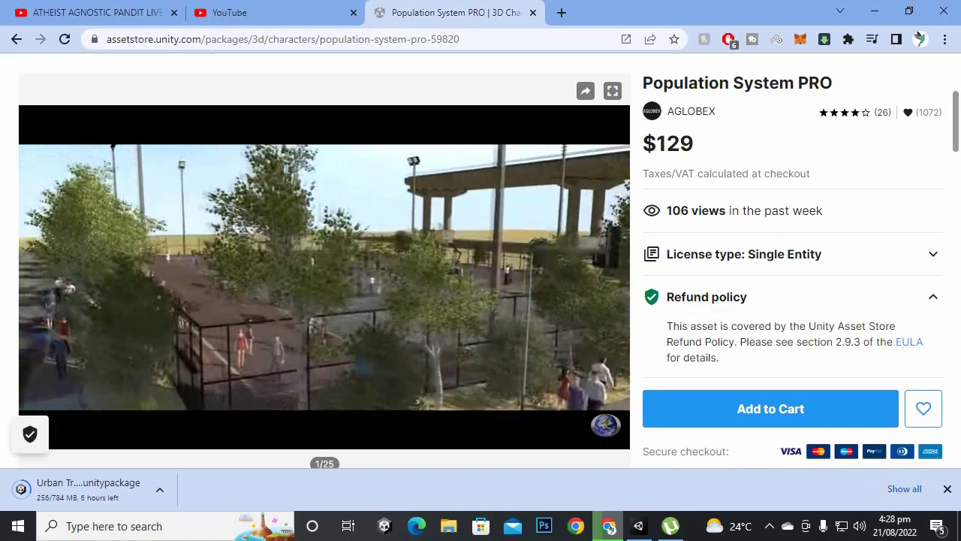
scroll(325, 226, down, 2)
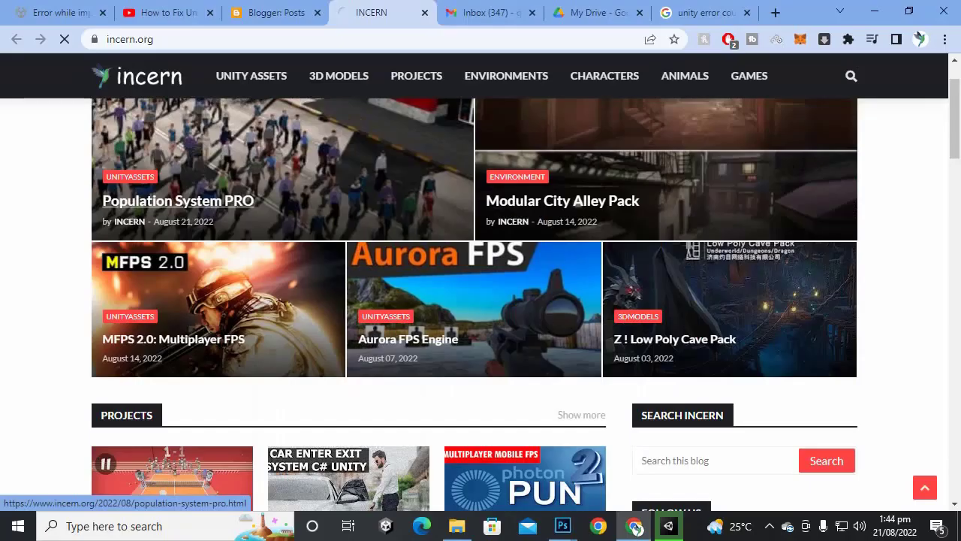
Open the Population System PRO post on incern.org and review its description and download link.
click(262, 150)
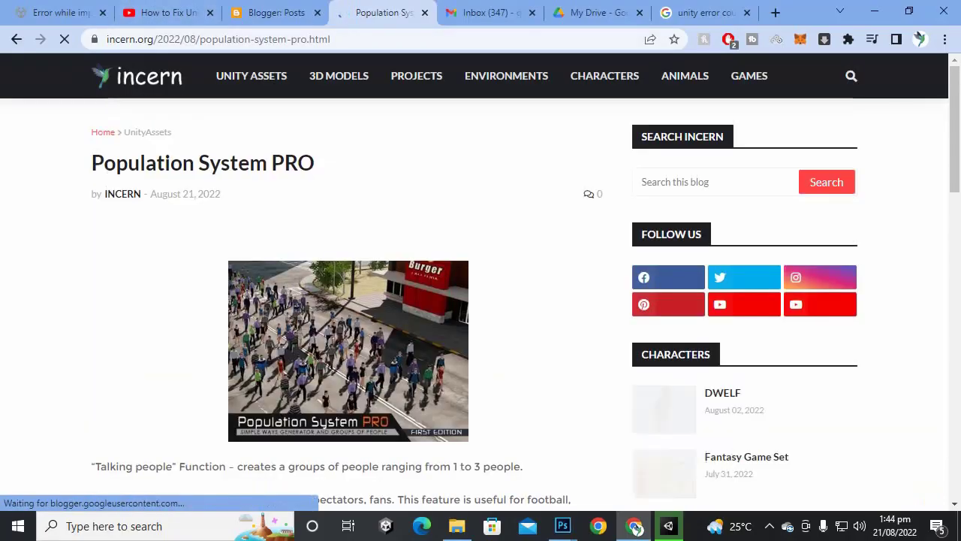
scroll(480, 281, down, 6)
scroll(347, 391, up, 1)
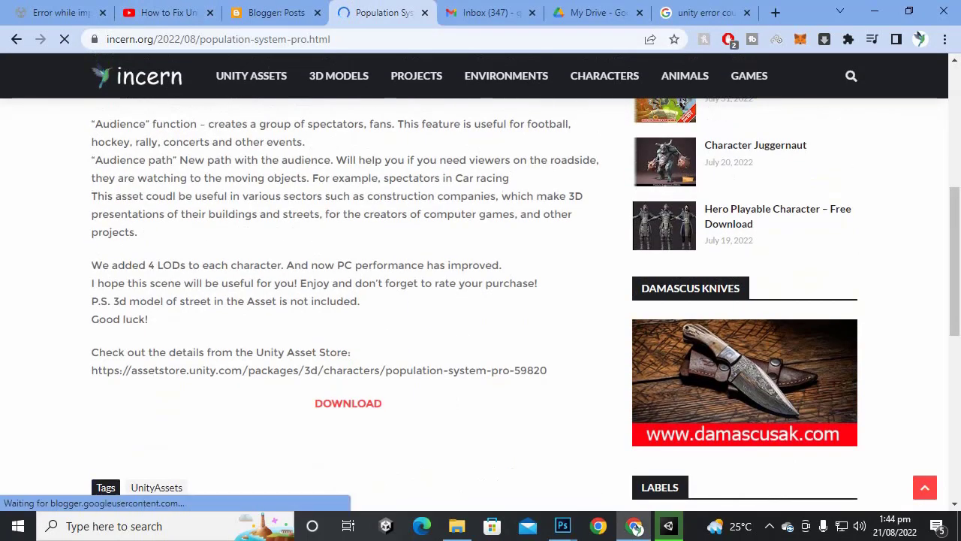
scroll(347, 390, up, 5)
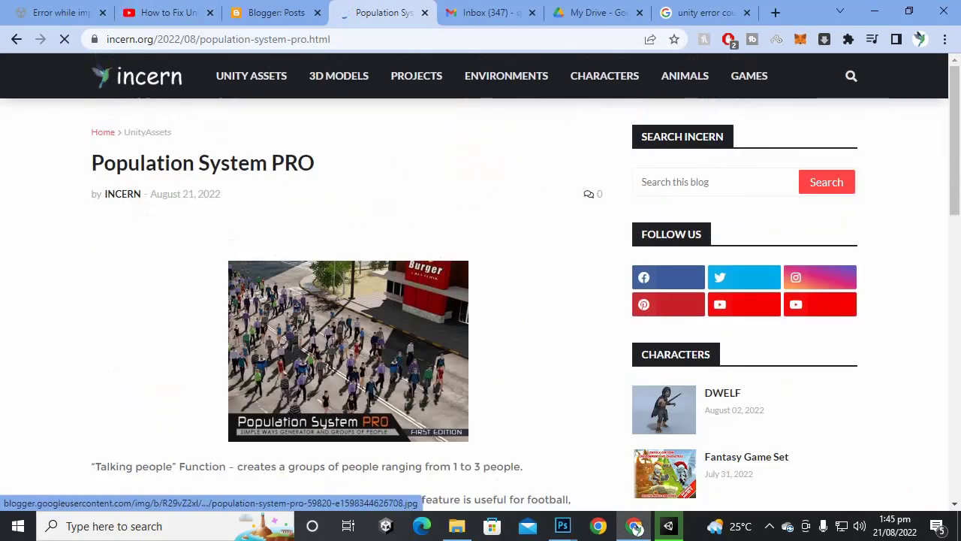
Switch to File Explorer and examine the Population_System_PRO_v1.5 folder and its parent Compressed folder in Downloads.
click(456, 526)
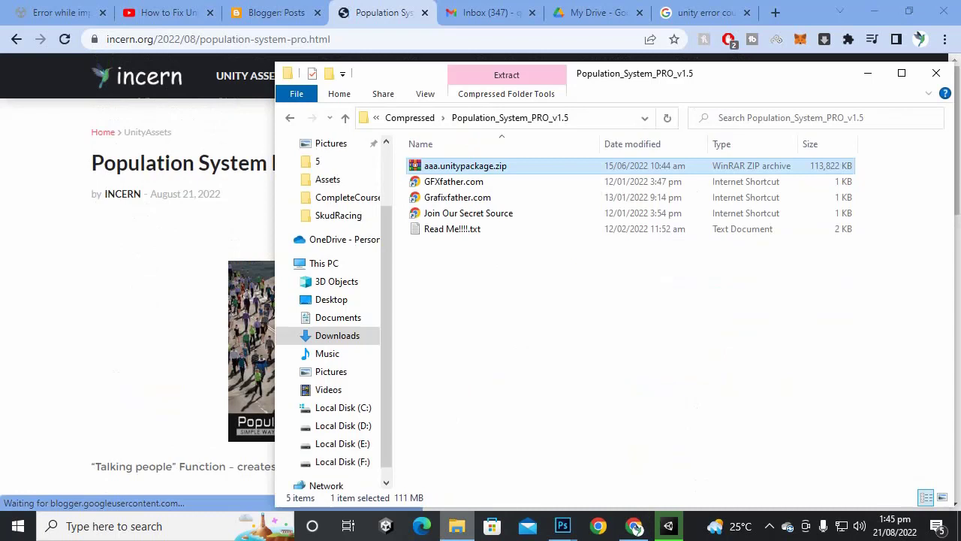
click(488, 316)
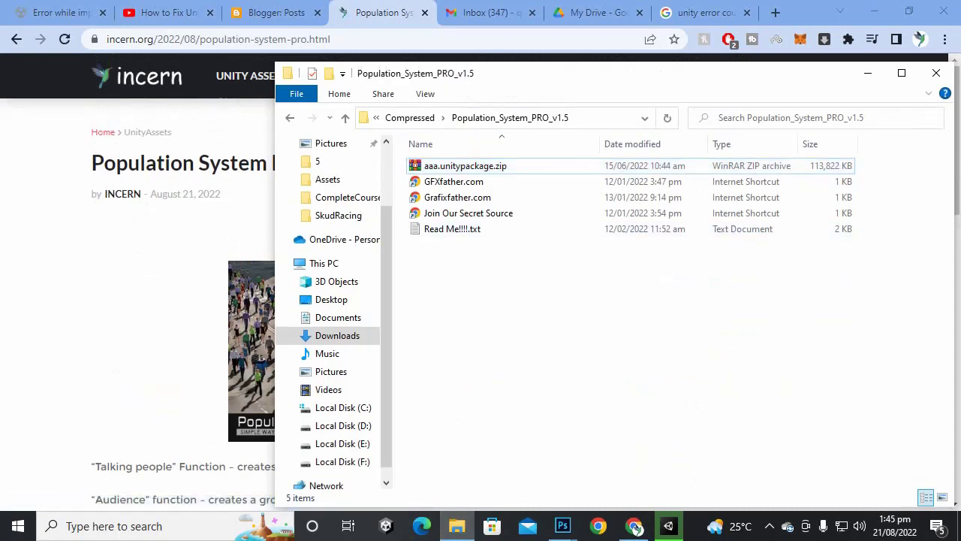
drag(661, 73, 518, 80)
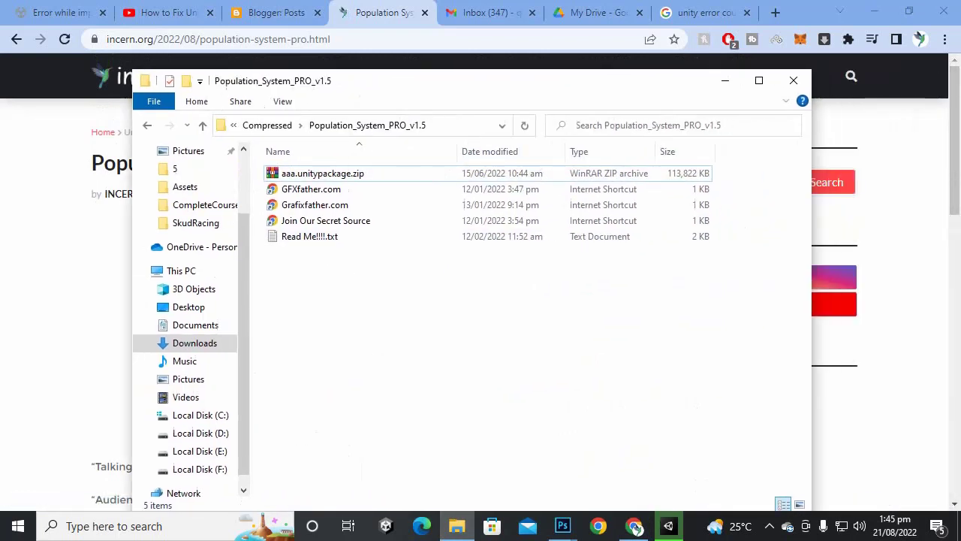
click(267, 125)
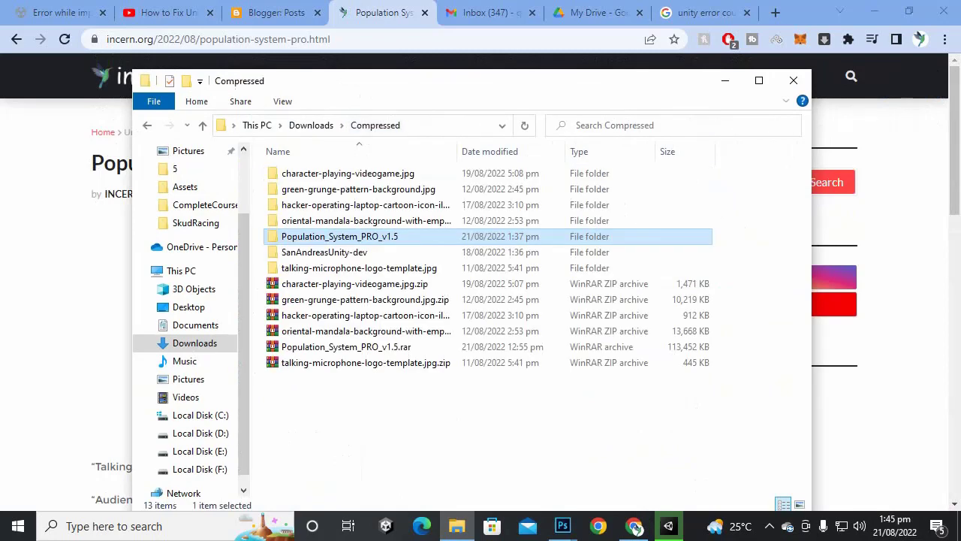
Open the Assets folder on Local Disk (E:) and select populationenginepro.unitypackage.
click(199, 450)
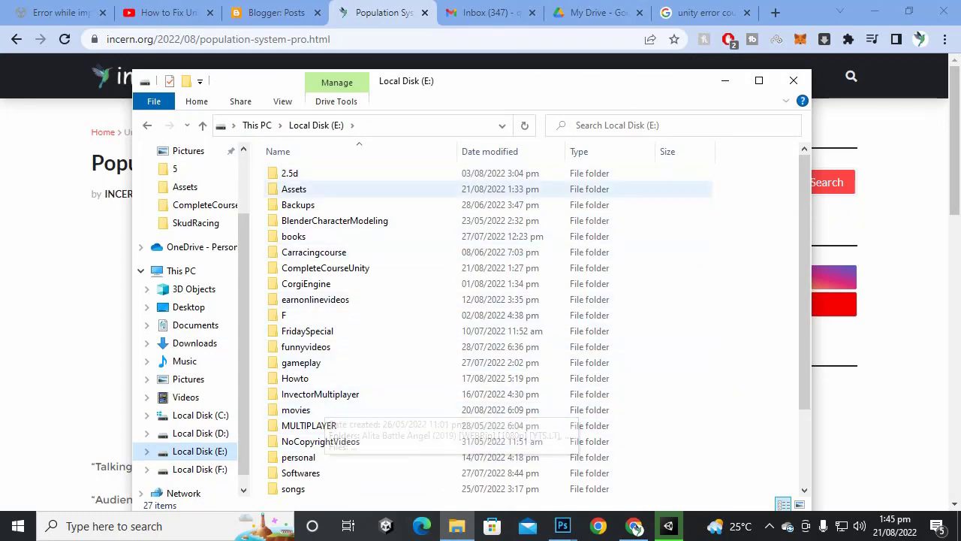
double_click(294, 188)
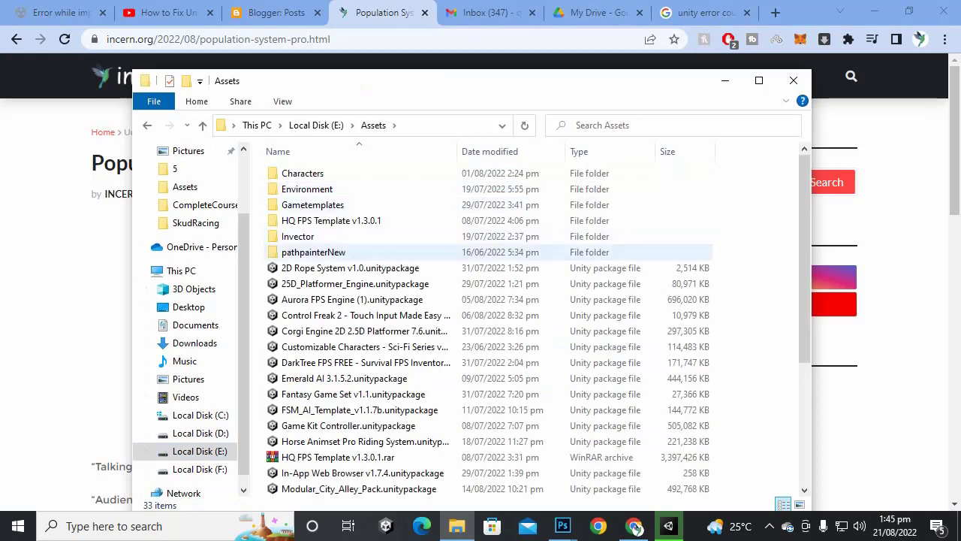
scroll(328, 330, down, 2)
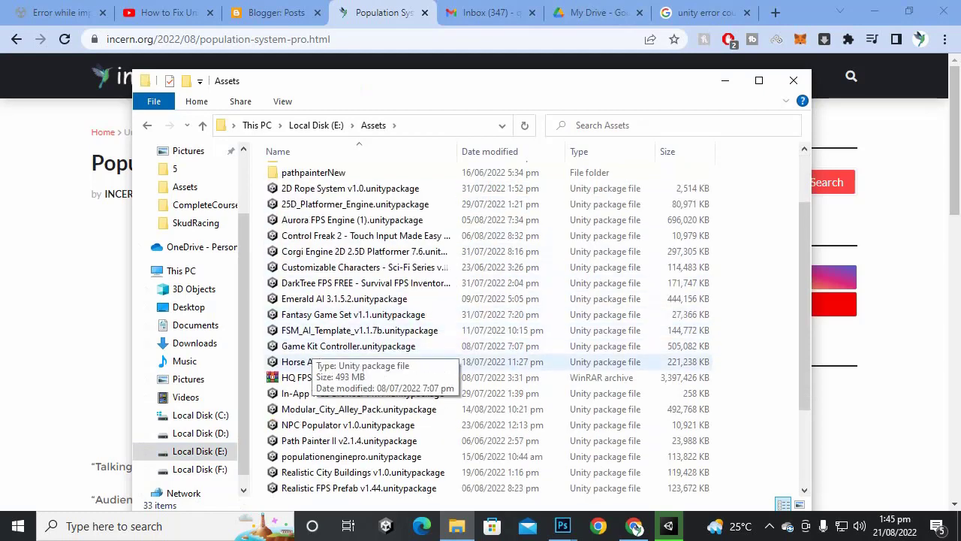
click(351, 455)
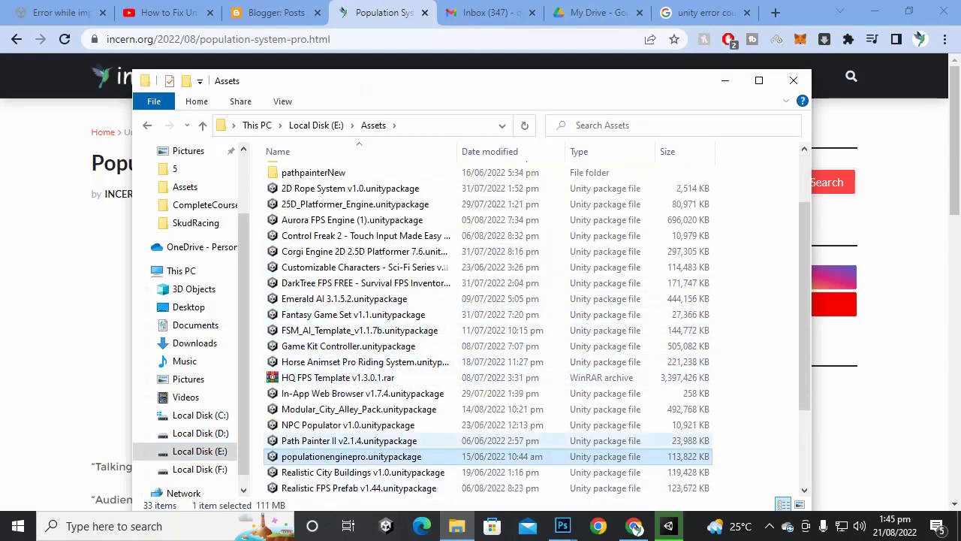
scroll(351, 456, down, 1)
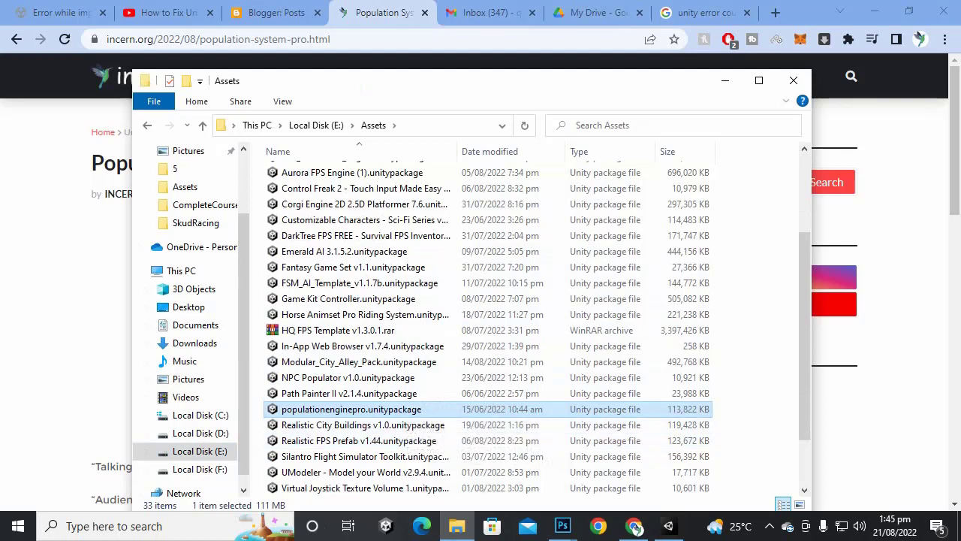
View the Unity forum thread about the "Couldn't decompress package" import error in Chrome and return to File Explorer.
click(635, 526)
key(ctrl+1)
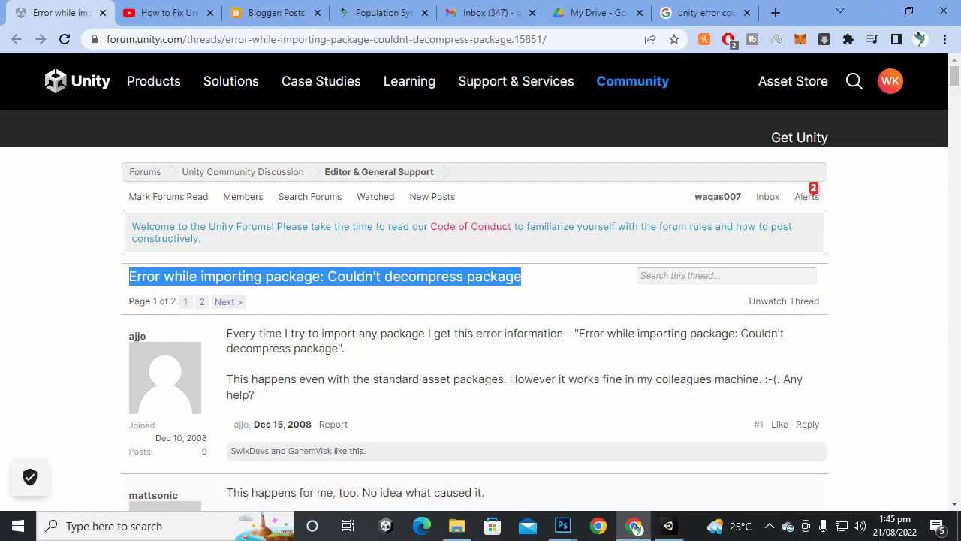
key(alt+Tab)
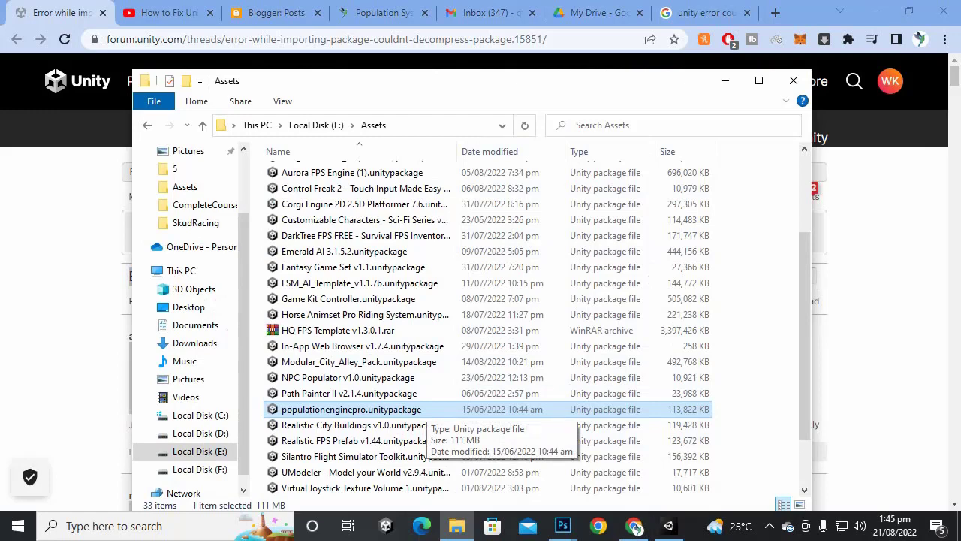
Rename the selected Unity package to populationenginepro.unitypackage.zip, accepting the file extension change.
right_click(418, 411)
click(459, 377)
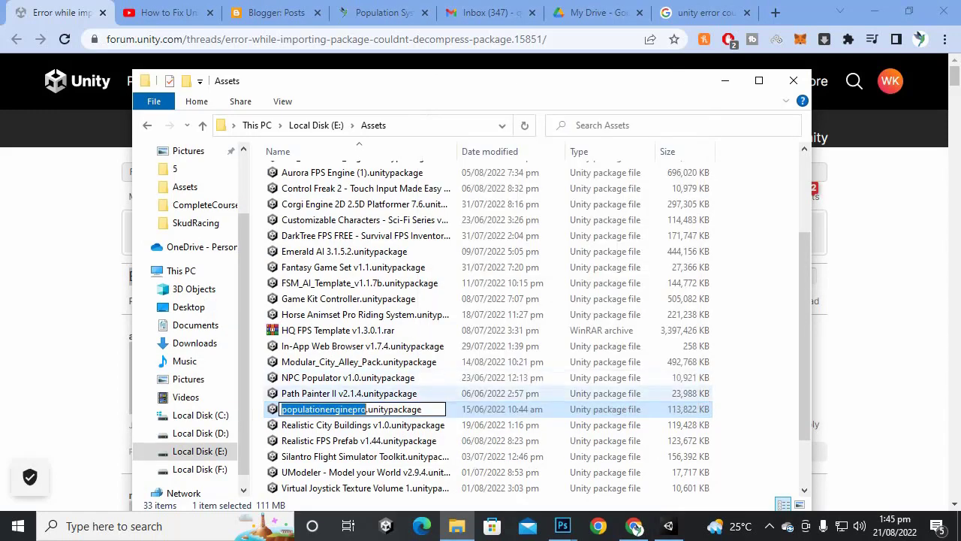
key(End)
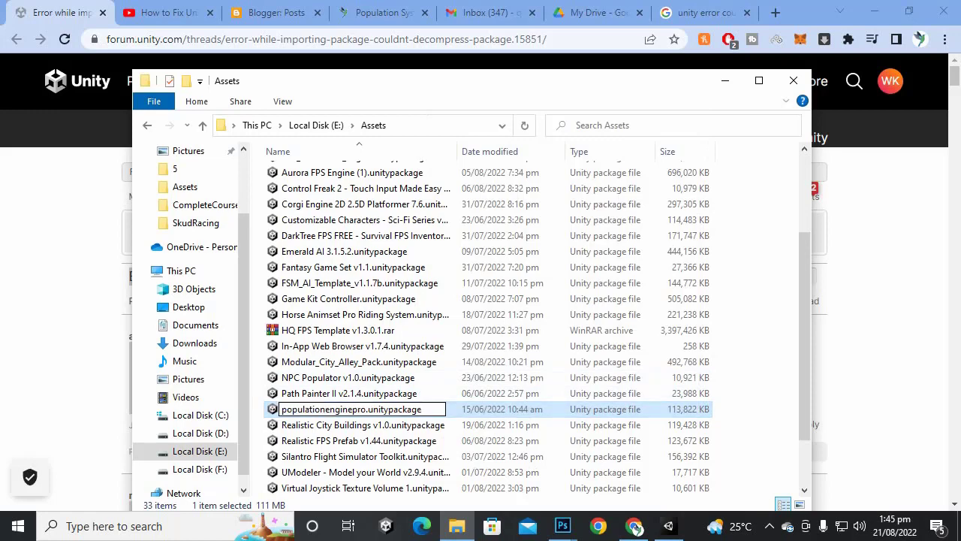
text(.zip)
key(Return)
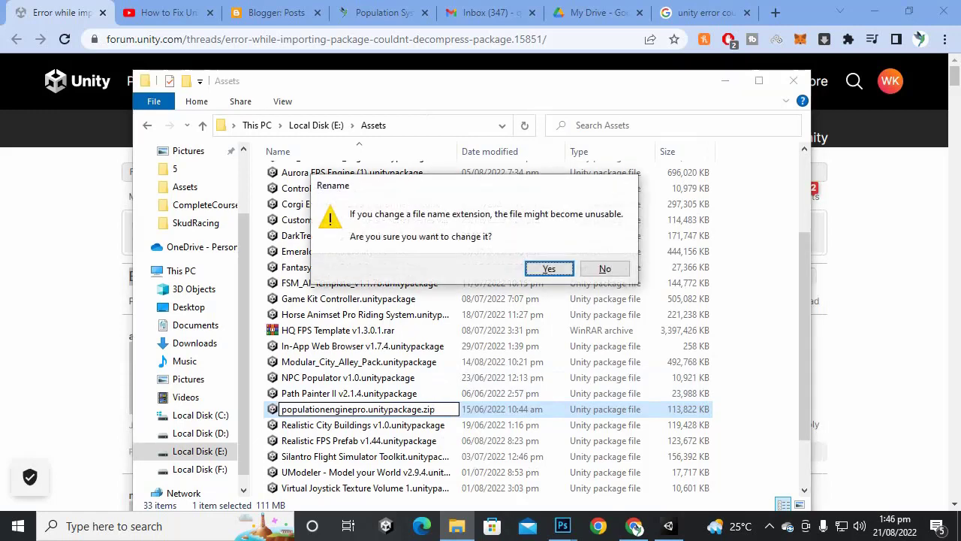
click(549, 268)
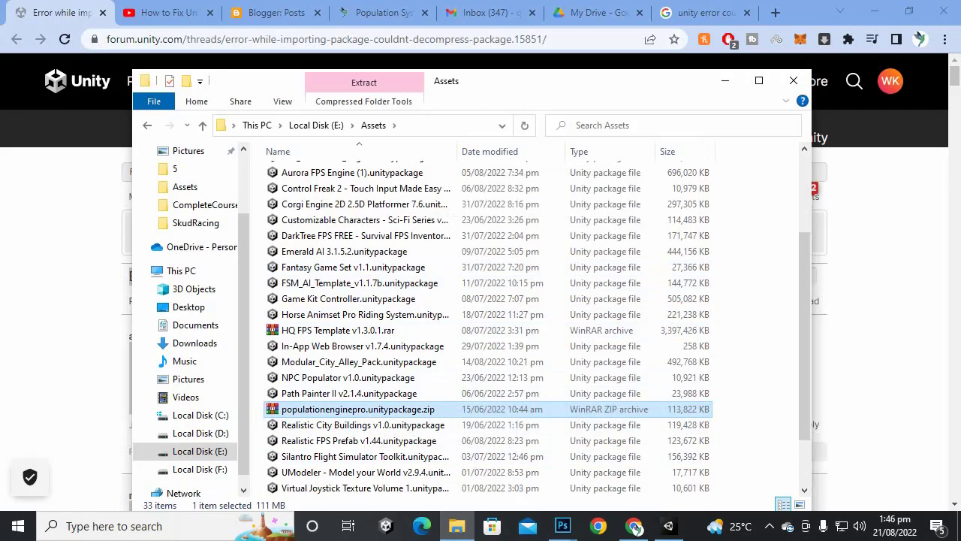
Open the renamed archive in WinRAR, select the Unity package inside, and close the archive and folder windows.
key(Return)
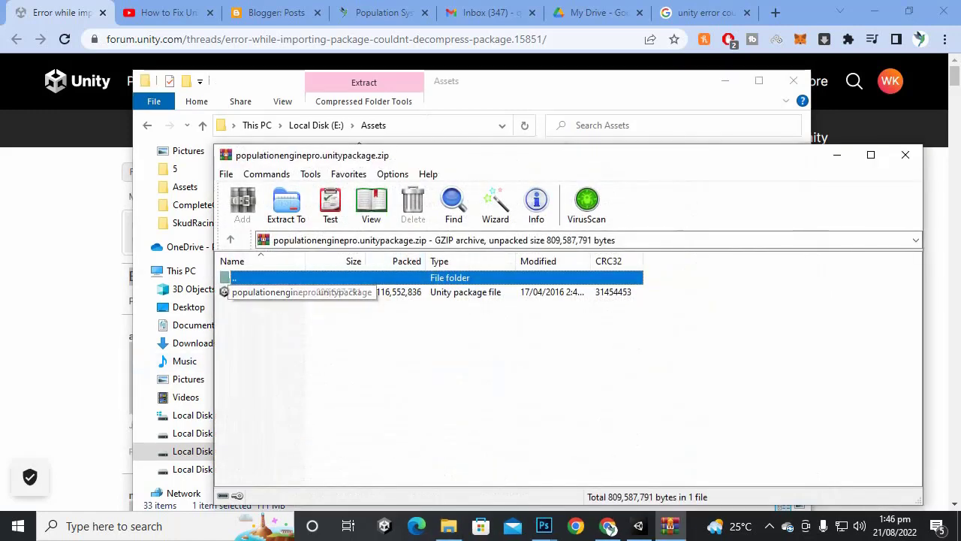
click(266, 292)
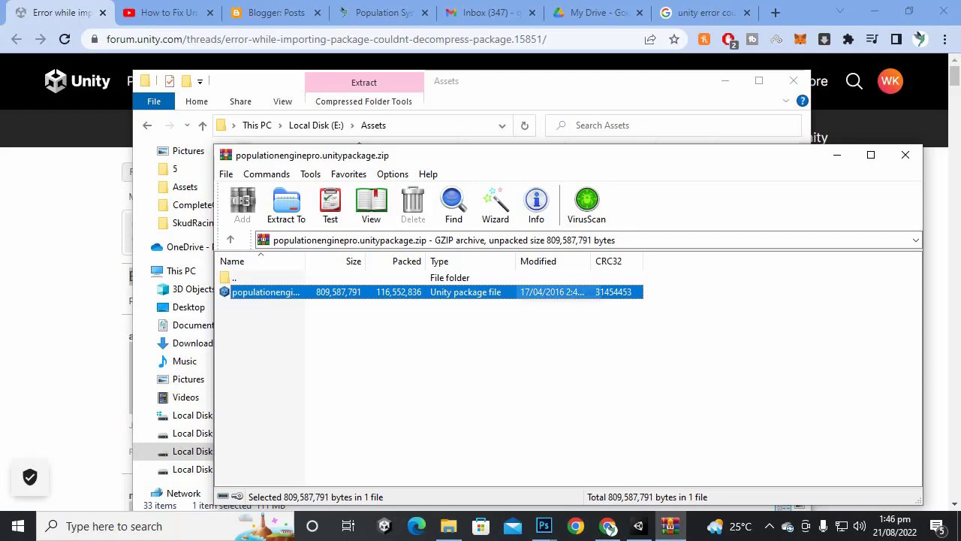
click(905, 155)
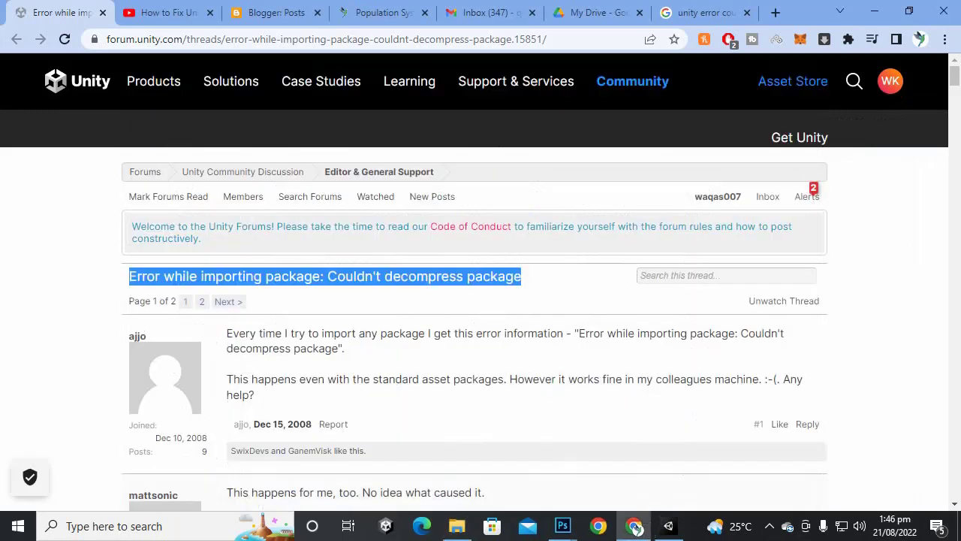
click(792, 80)
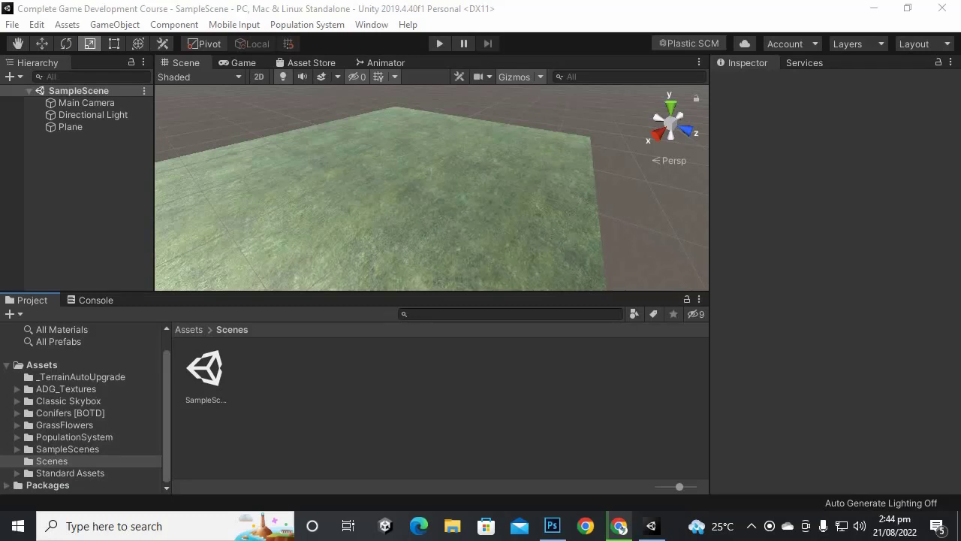
In Unity, open the PopulationSystem asset's Prefabs folder and select the Population System prefab.
scroll(432, 187, down, 2)
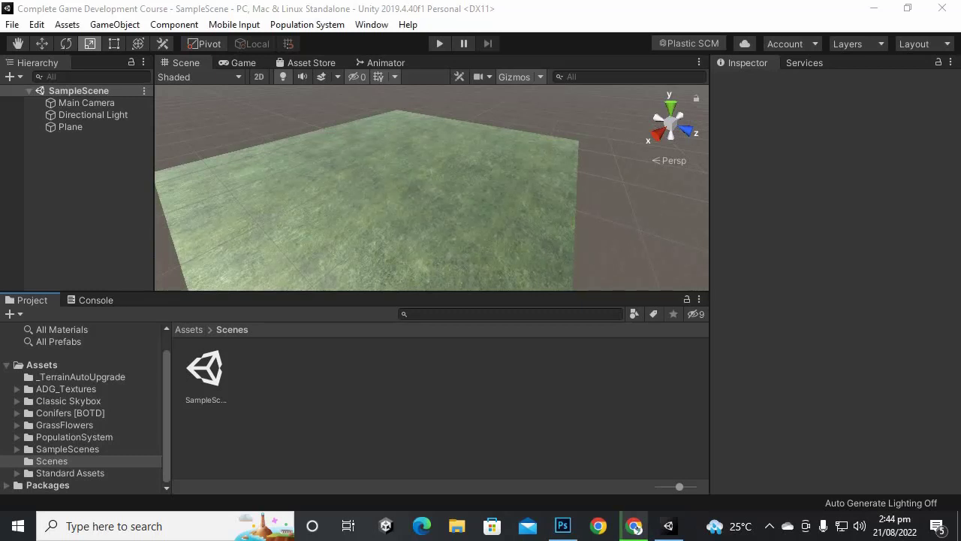
click(41, 364)
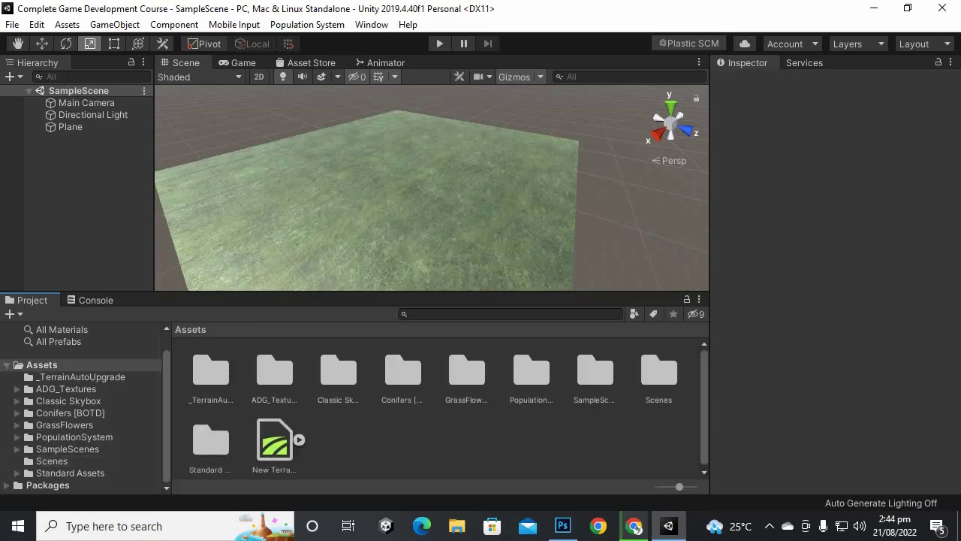
double_click(530, 372)
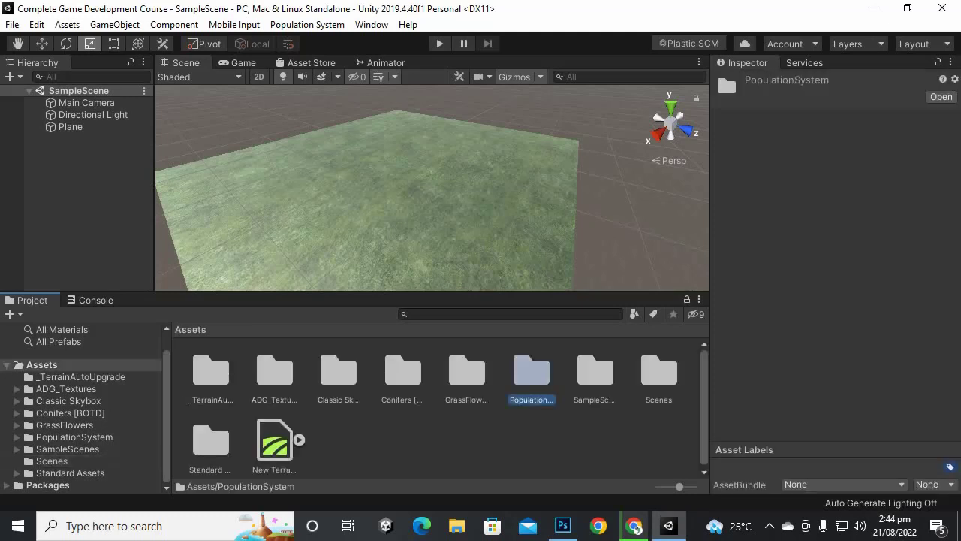
double_click(549, 372)
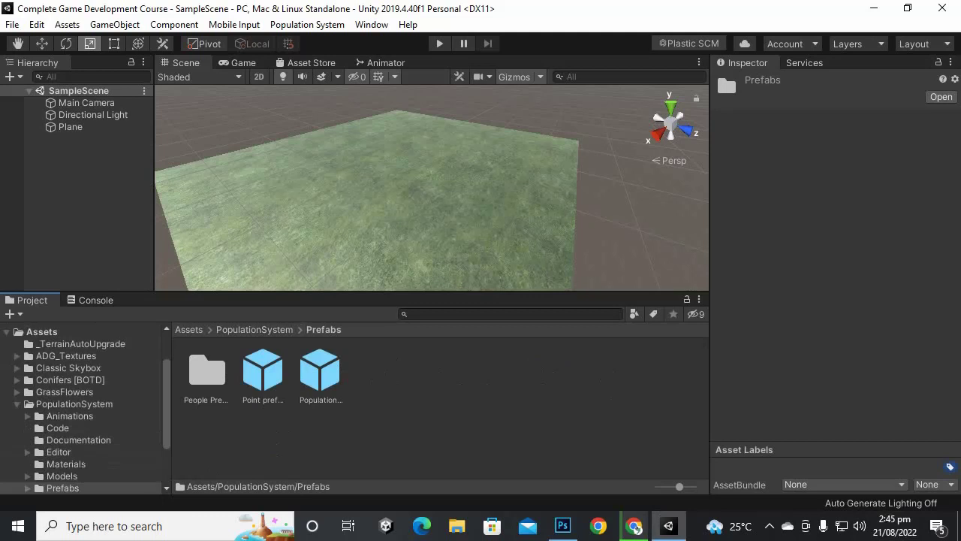
click(320, 376)
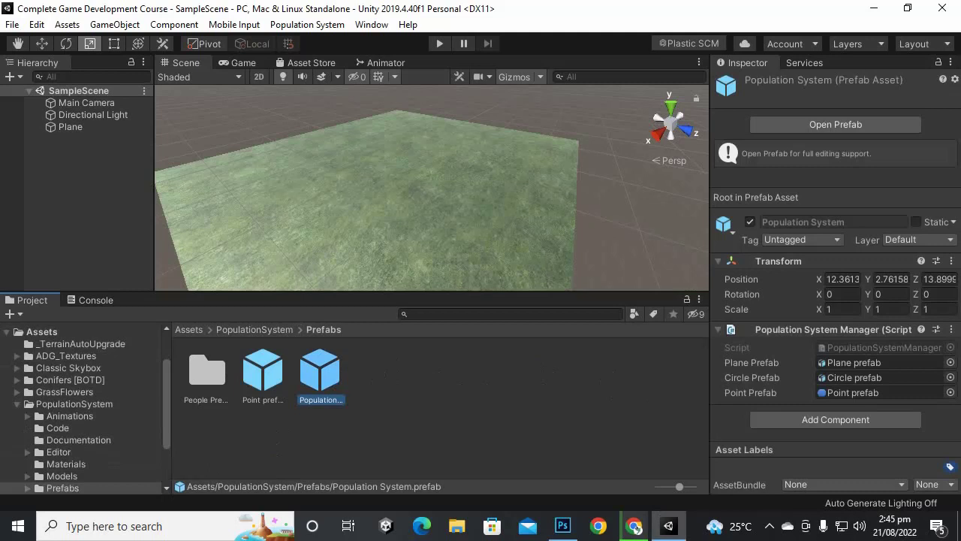
Add the Population System prefab to the scene, then create a standing-people Audience on the grass plane and select it.
drag(320, 375, 75, 166)
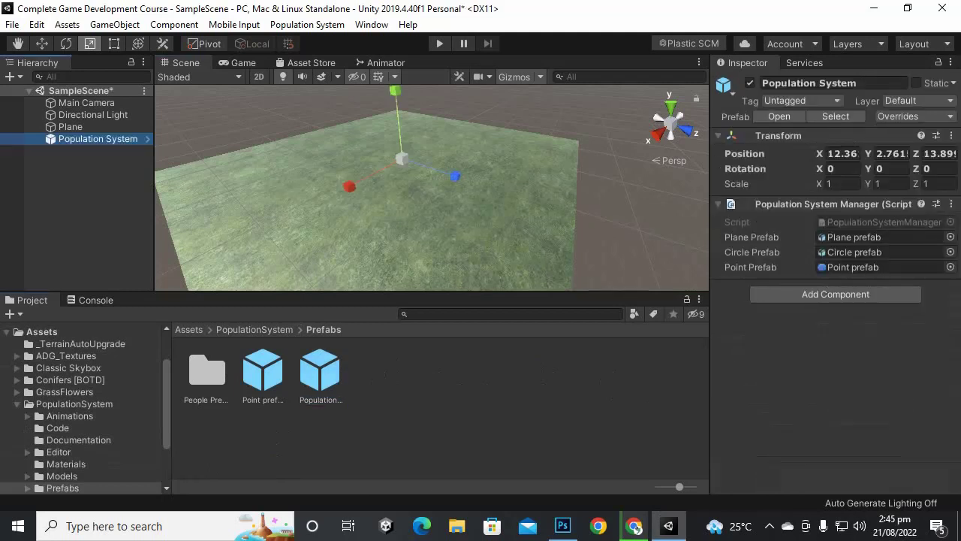
click(307, 24)
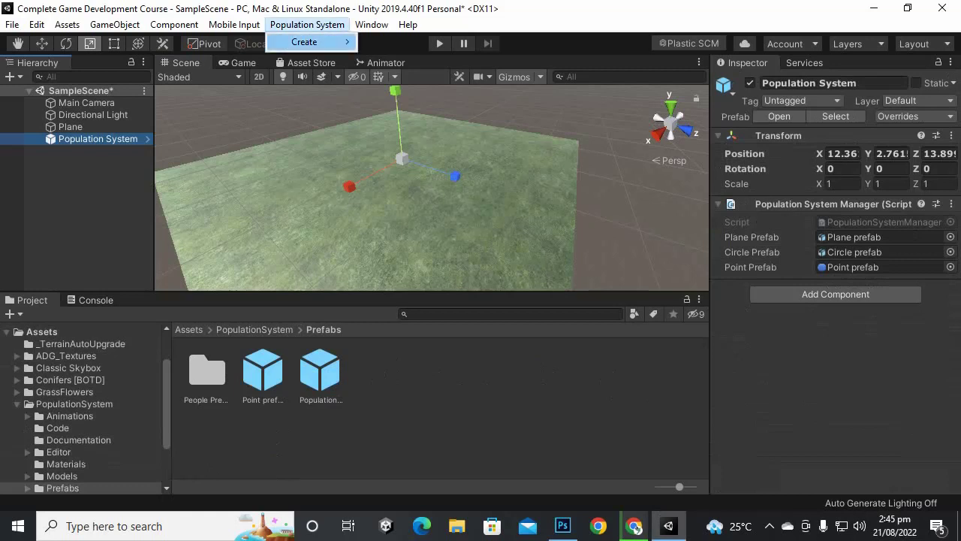
mouse_move(304, 41)
mouse_move(451, 42)
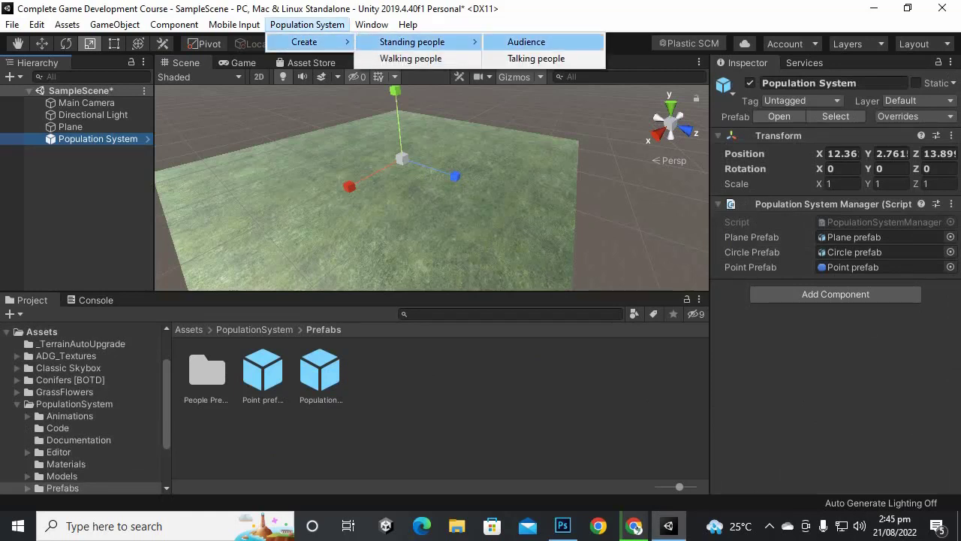
click(527, 41)
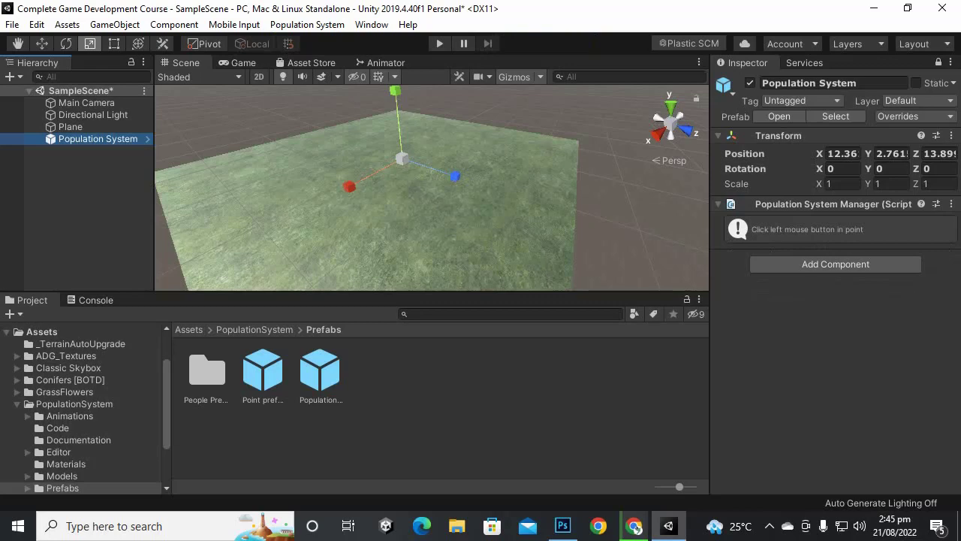
scroll(431, 188, up, 3)
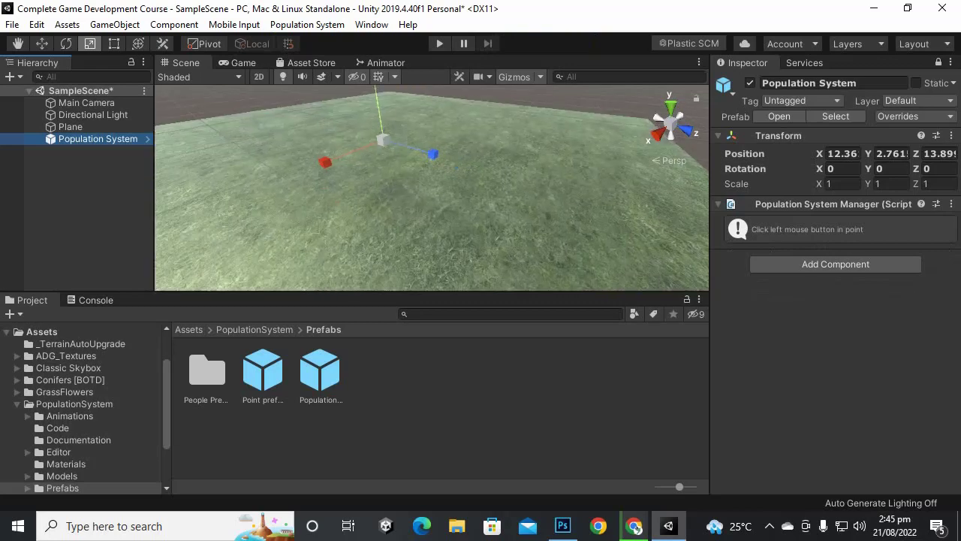
click(375, 165)
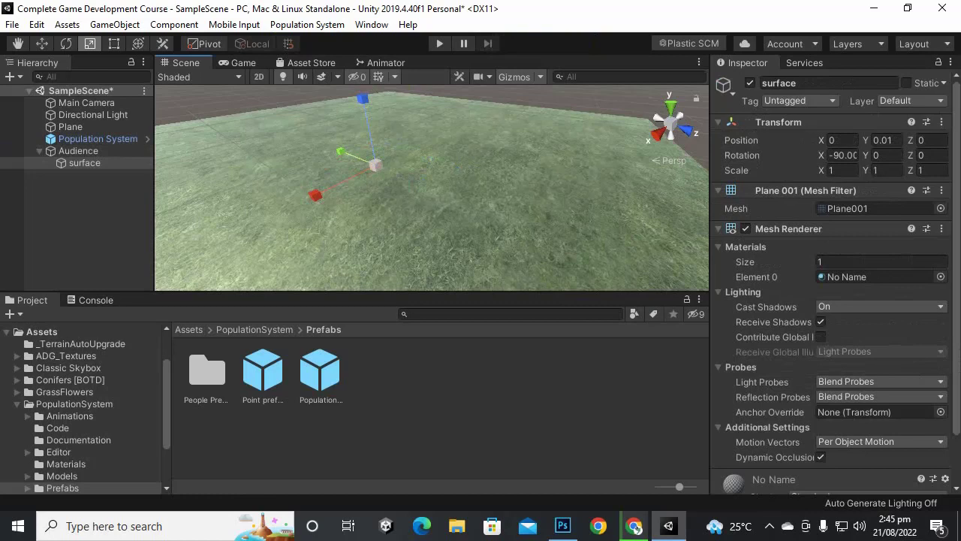
scroll(829, 285, down, 2)
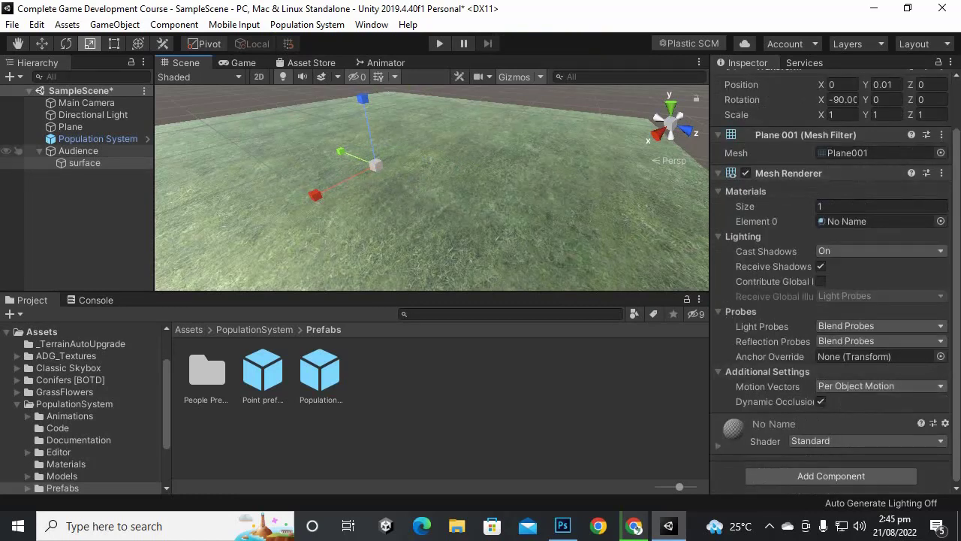
click(78, 150)
Set the Audience's rectangle size to 10 in X and 10 in Y.
scroll(432, 187, up, 5)
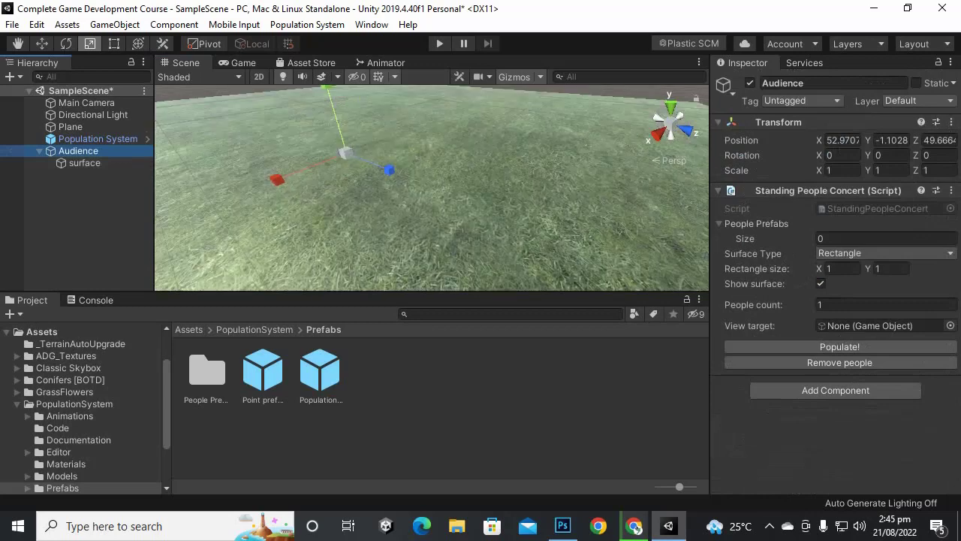
middle_drag(432, 188, 476, 236)
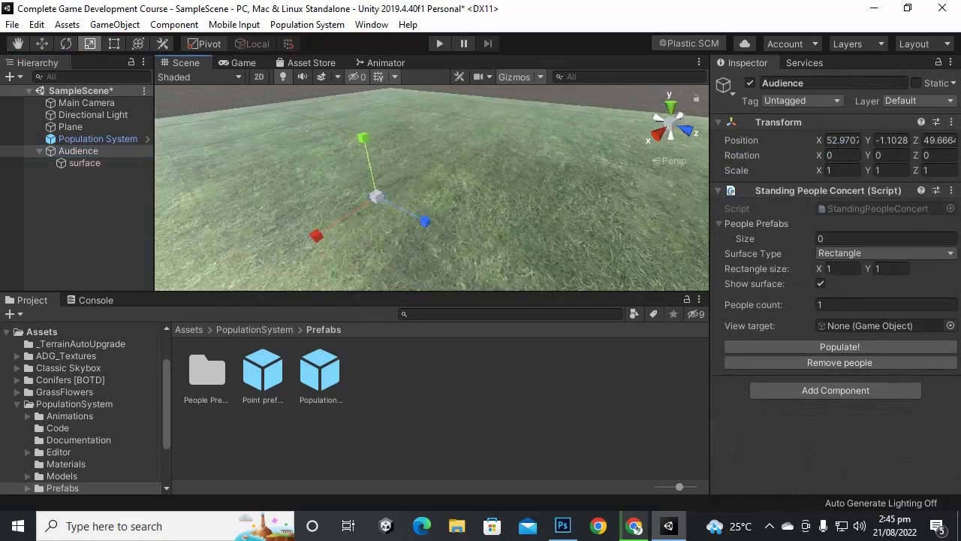
click(842, 268)
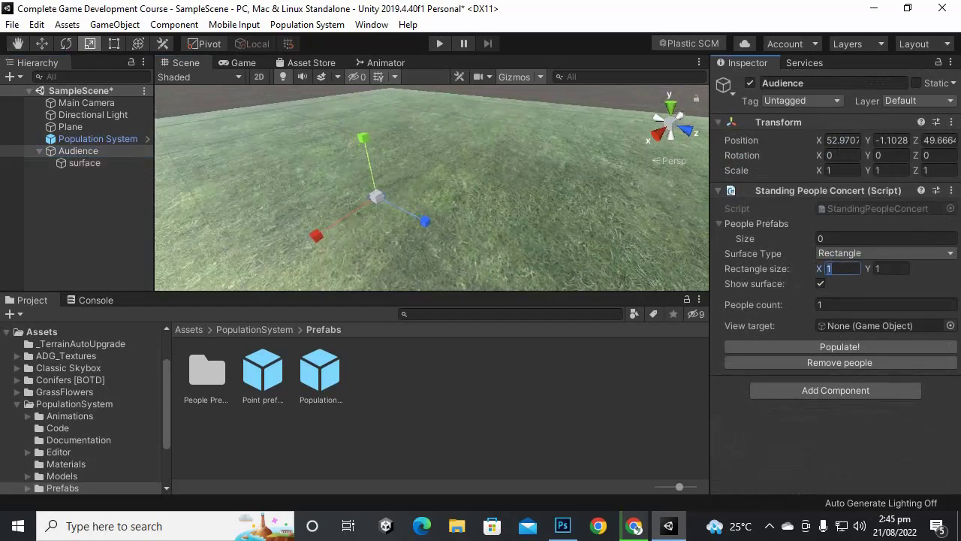
text(10)
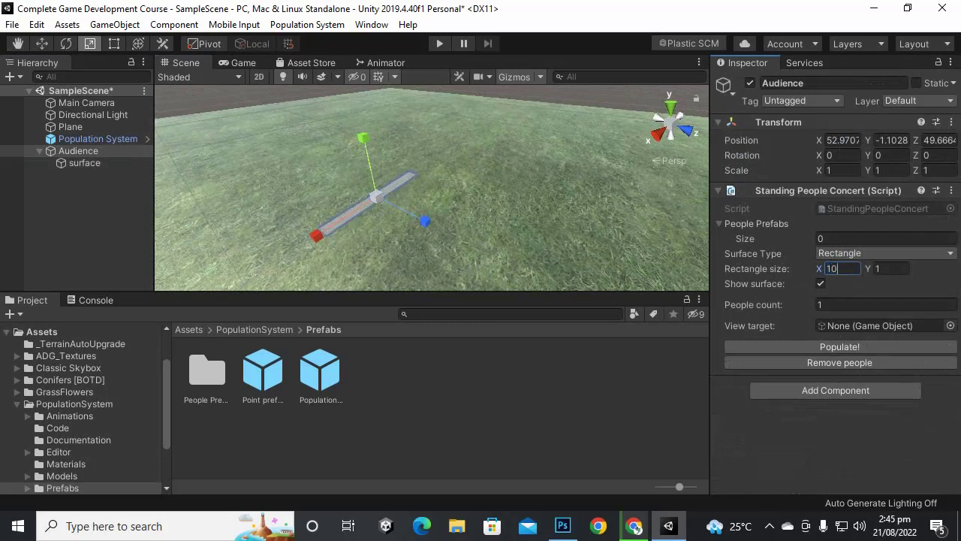
key(Tab)
text(10)
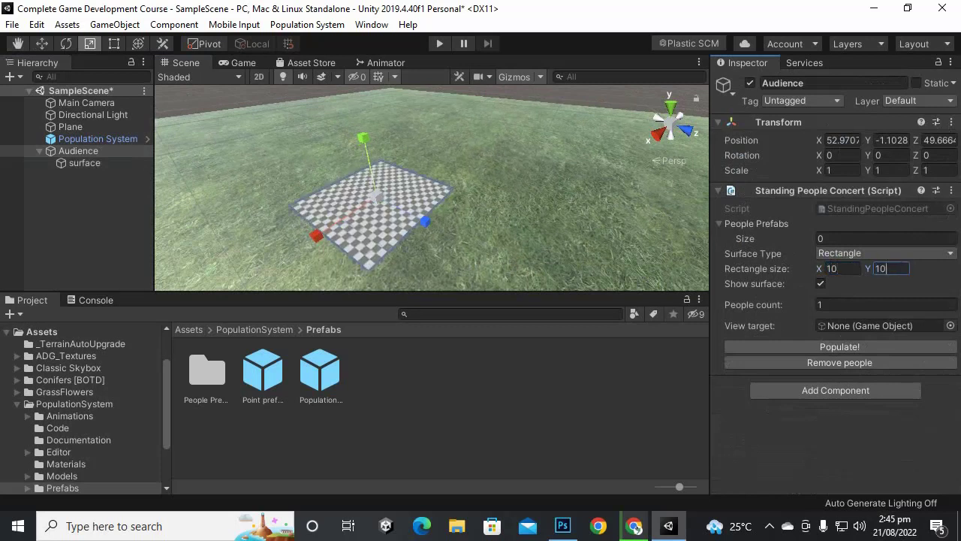
Change the Audience's surface type to Circle and set the circle diameter to 5.
scroll(431, 188, up, 3)
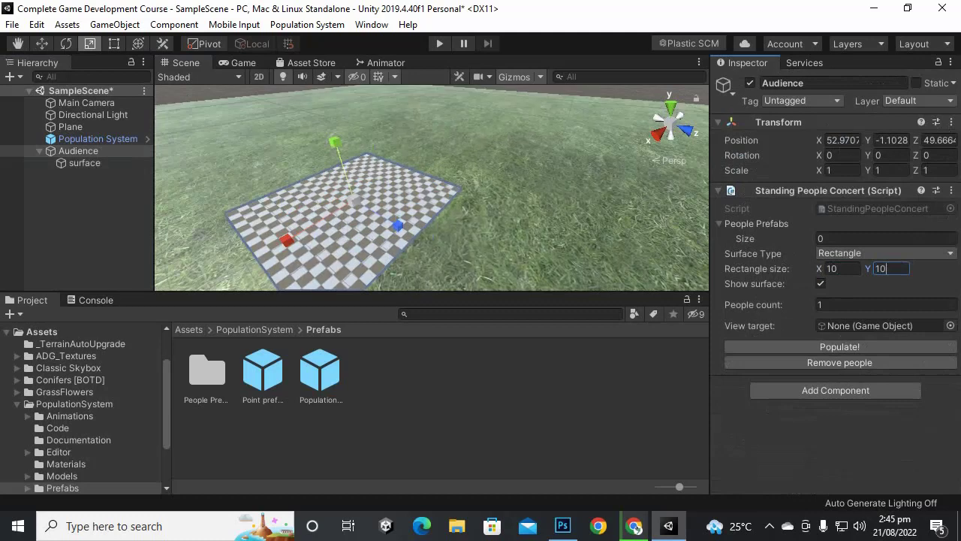
click(885, 253)
click(853, 286)
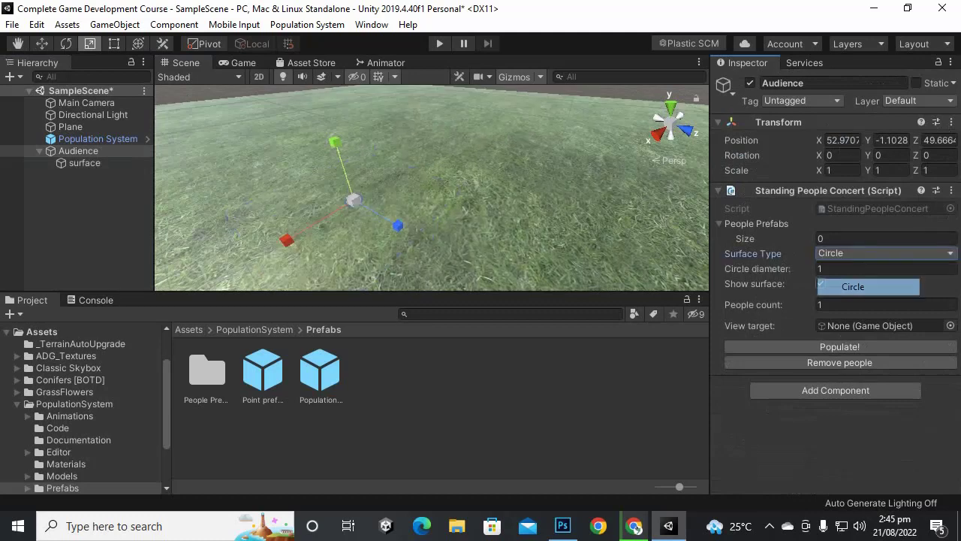
click(885, 268)
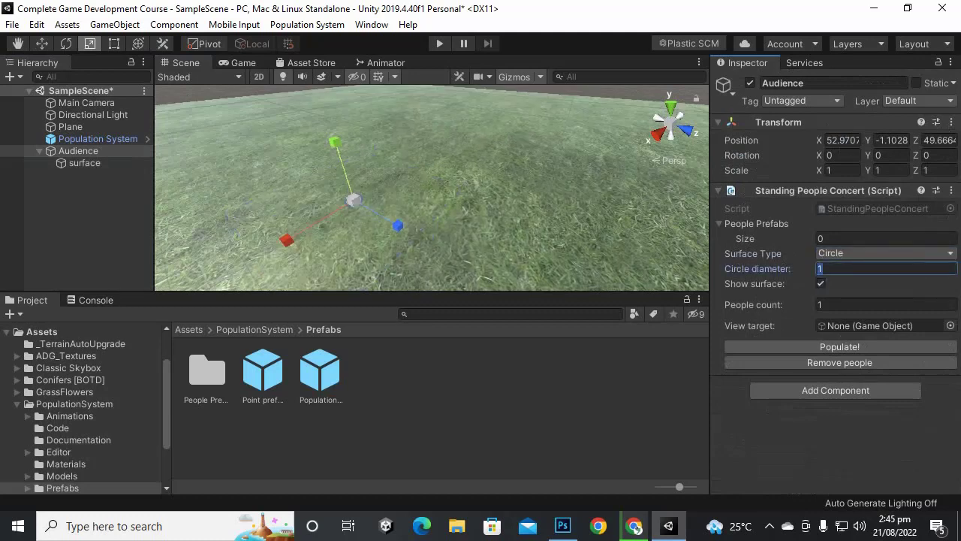
text(5)
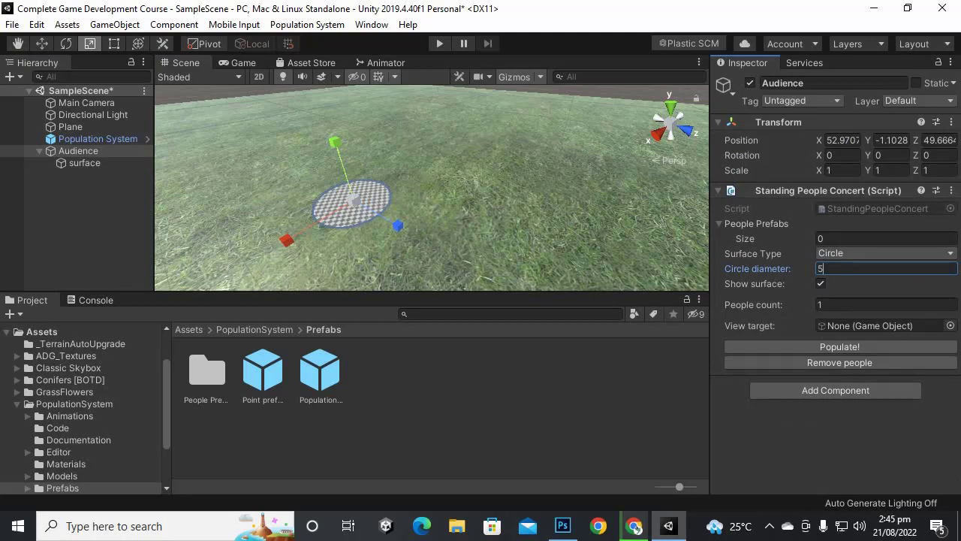
scroll(389, 219, up, 3)
middle_drag(386, 220, 422, 526)
middle_drag(376, 240, 332, 286)
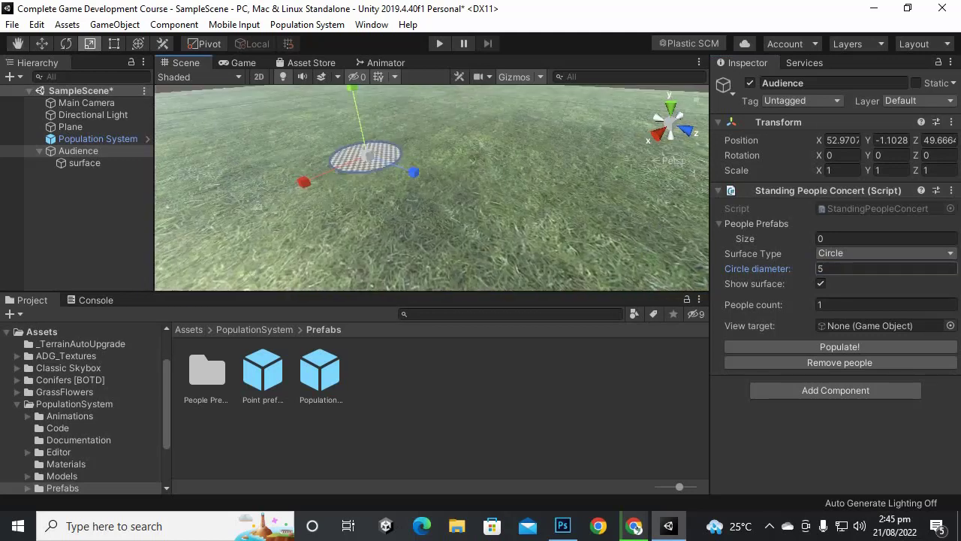
Switch the Audience's surface type back to Rectangle and set its size to 5 in X and 5 in Y.
click(885, 253)
click(855, 269)
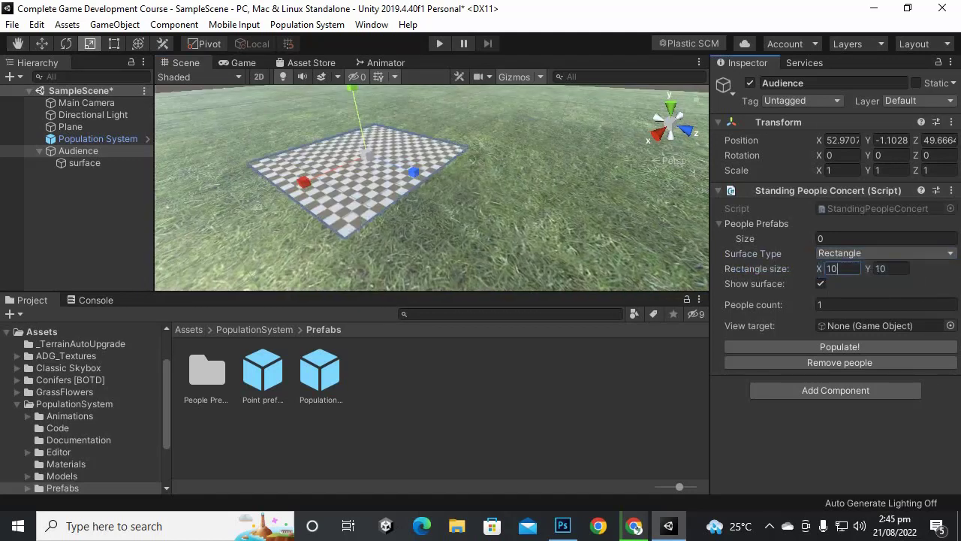
click(831, 268)
text(5)
key(Tab)
text(5)
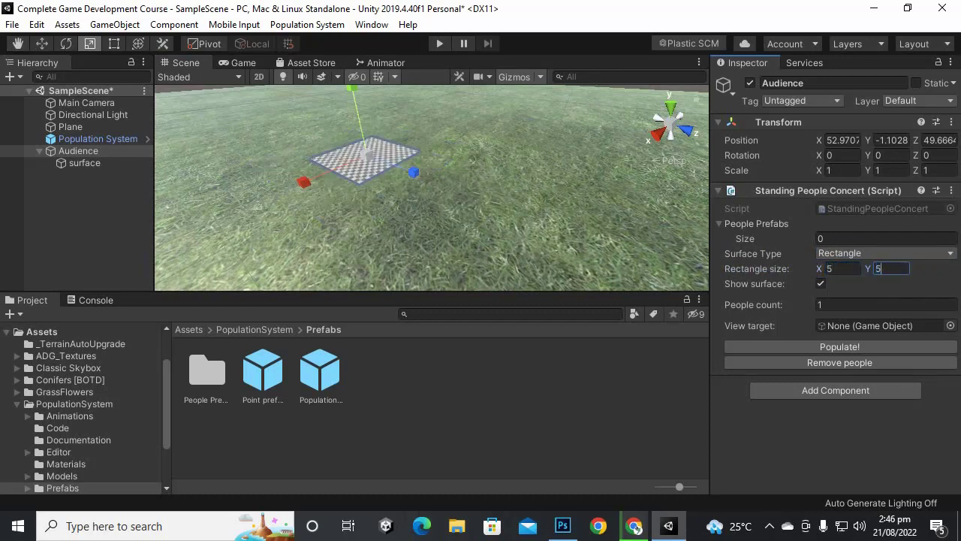
Set the Audience's People Prefabs size to 3 and open the People Prefabs asset folder.
middle_drag(365, 157, 440, 225)
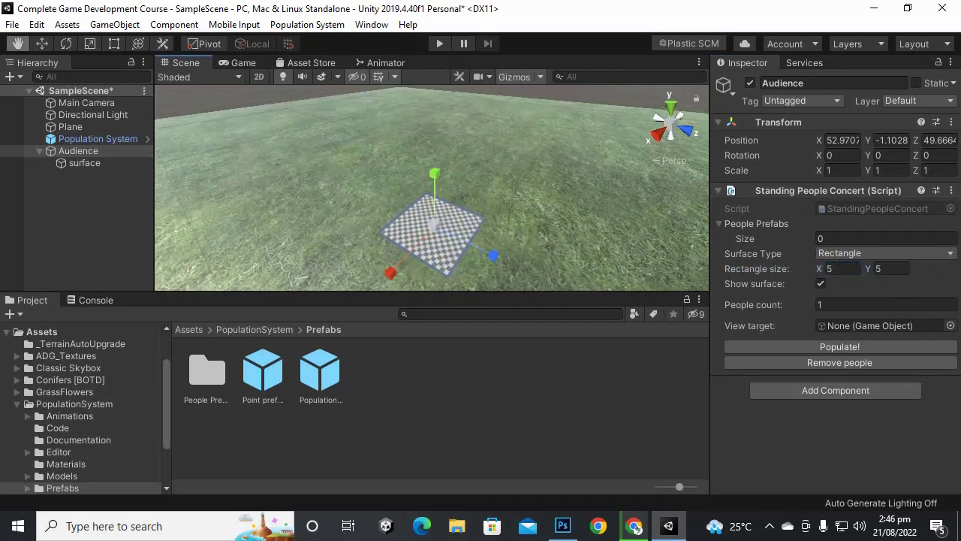
scroll(440, 225, up, 5)
middle_drag(443, 262, 443, 106)
scroll(381, 200, up, 3)
key(r)
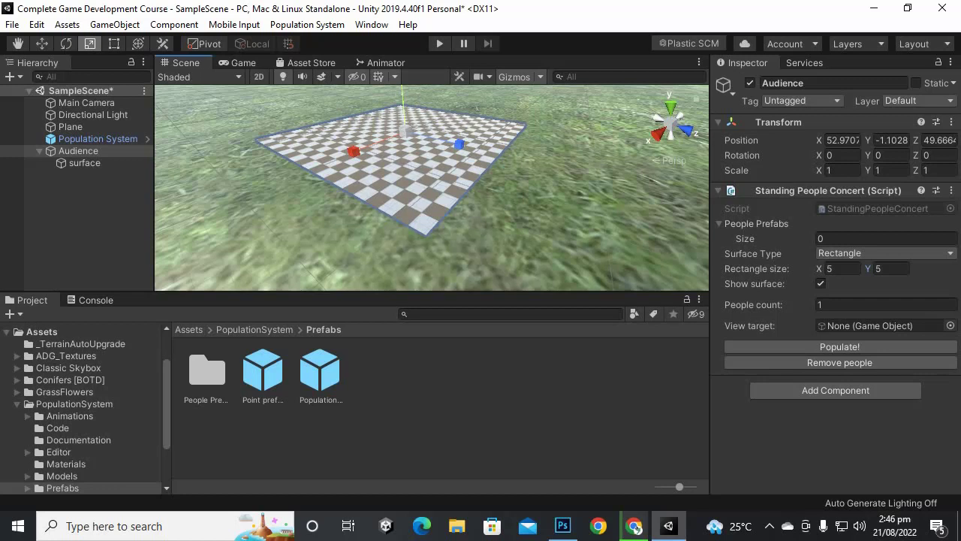
click(886, 238)
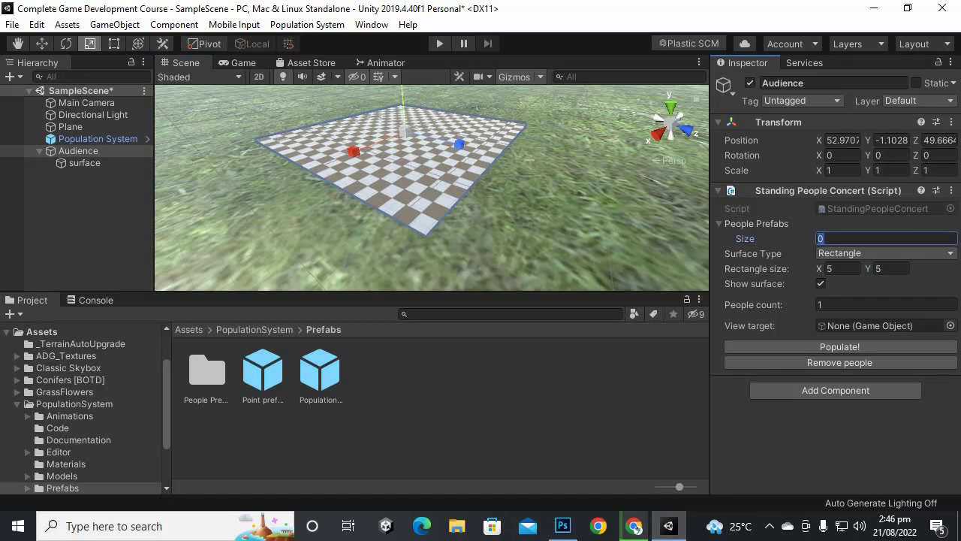
text(3)
key(Return)
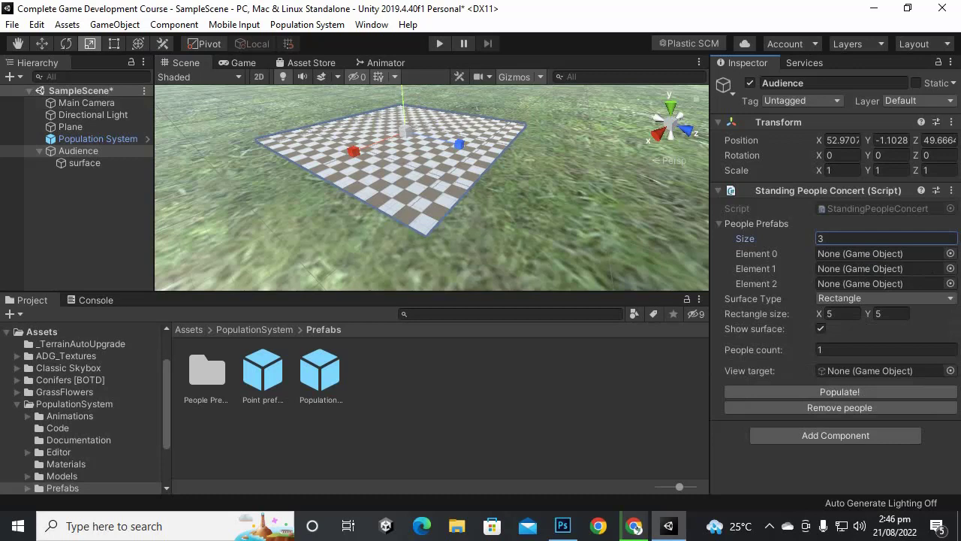
click(207, 372)
double_click(206, 371)
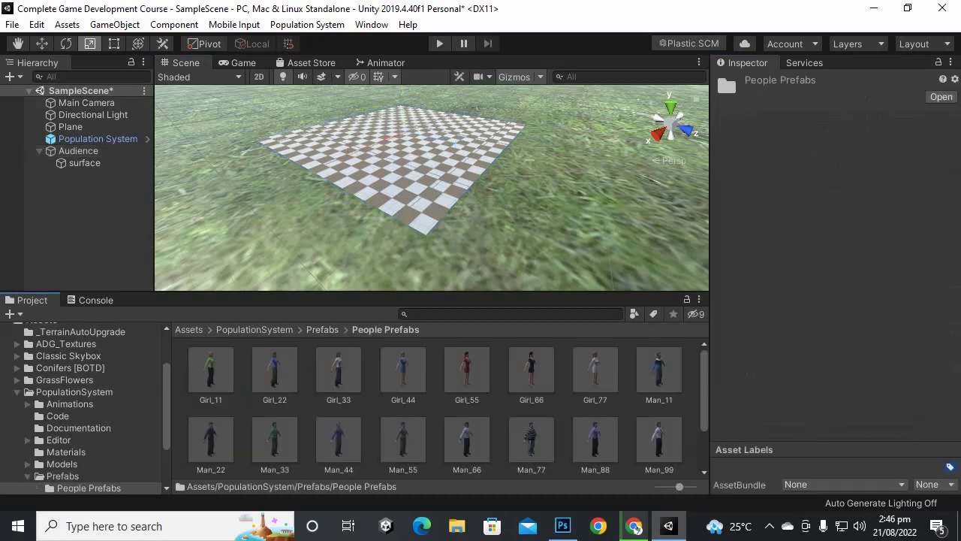
Browse the people prefabs and examine the Animator settings and previews of Man_66, Man_88, Man_99 and Girl_66.
scroll(448, 407, down, 2)
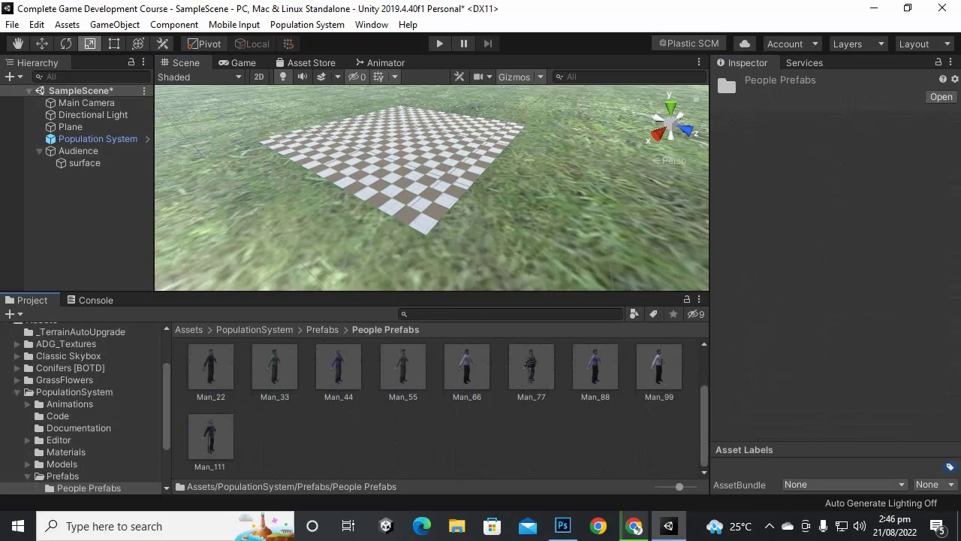
scroll(438, 405, up, 2)
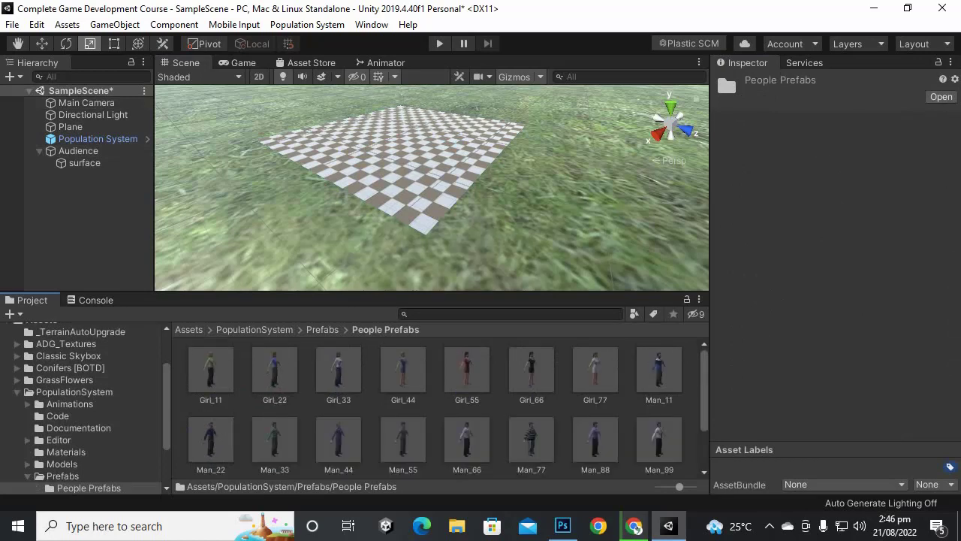
click(466, 440)
scroll(831, 218, down, 5)
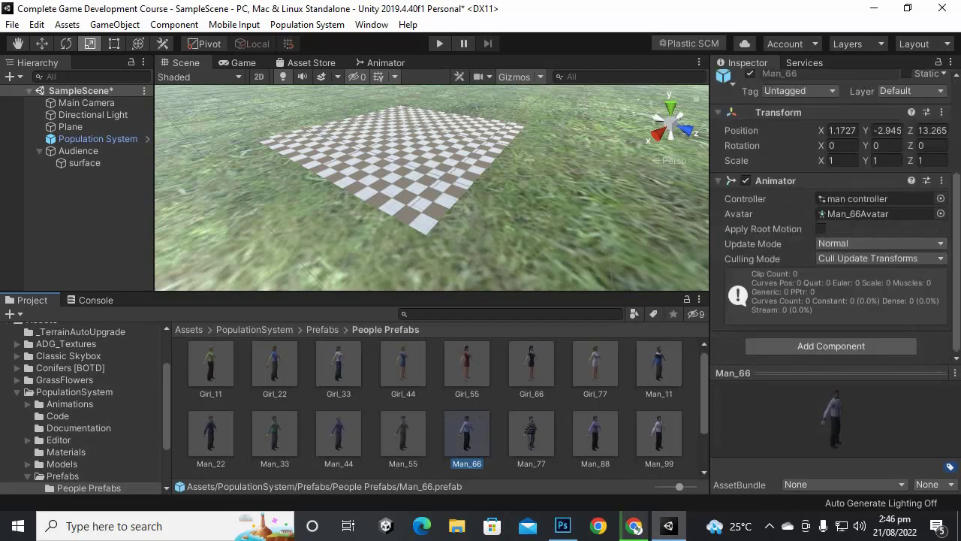
key(shift+d)
click(595, 433)
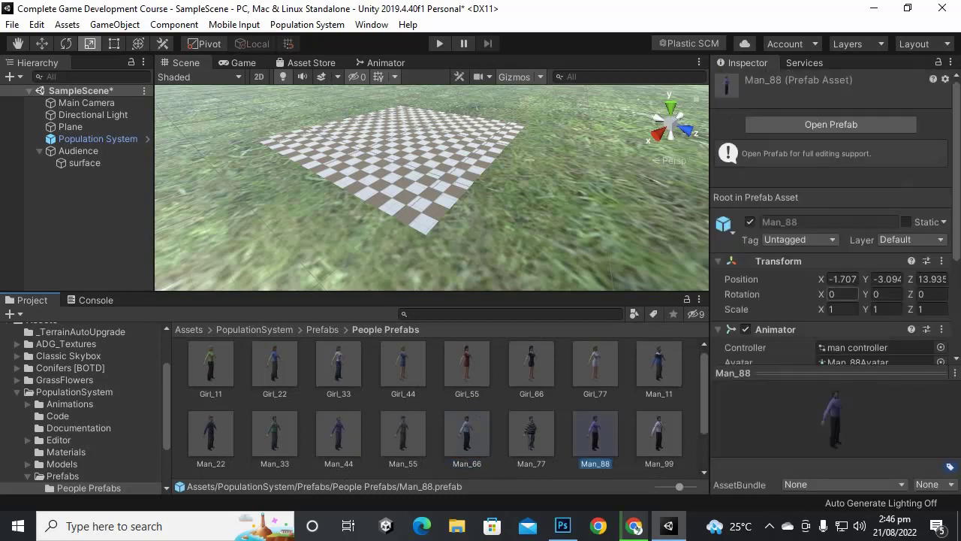
scroll(831, 328, down, 5)
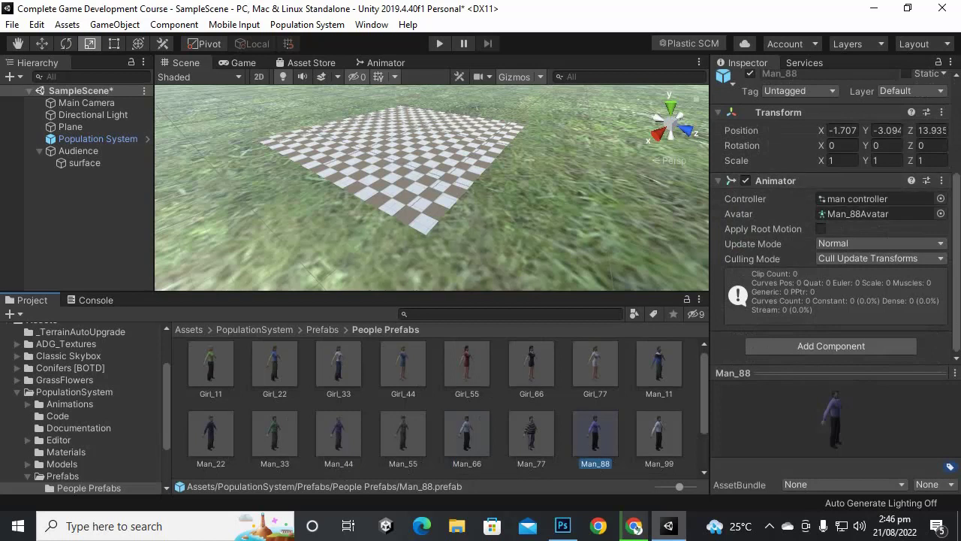
click(659, 434)
click(531, 364)
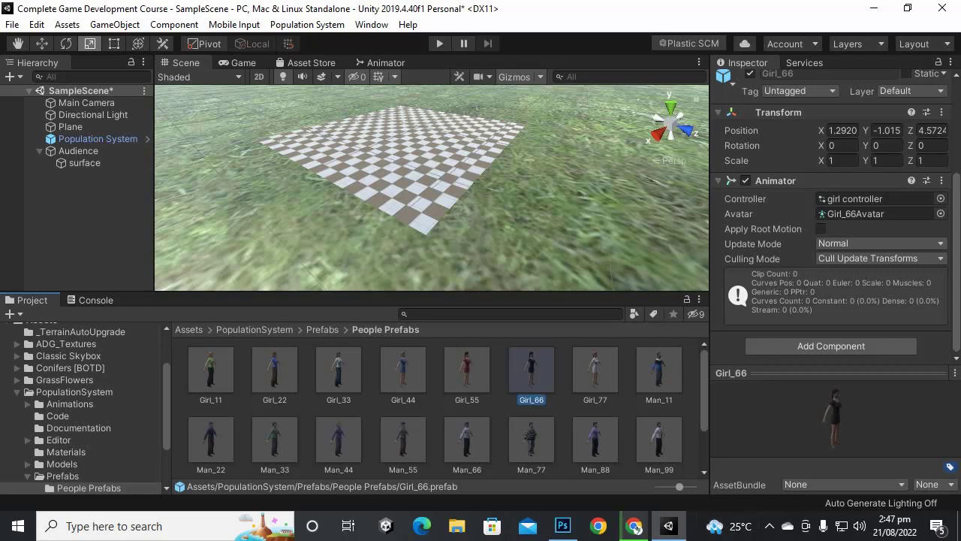
Assign Girl_77, Man_99 and Man_77 to Elements 0, 1 and 2 of the Audience's People Prefabs list.
click(78, 151)
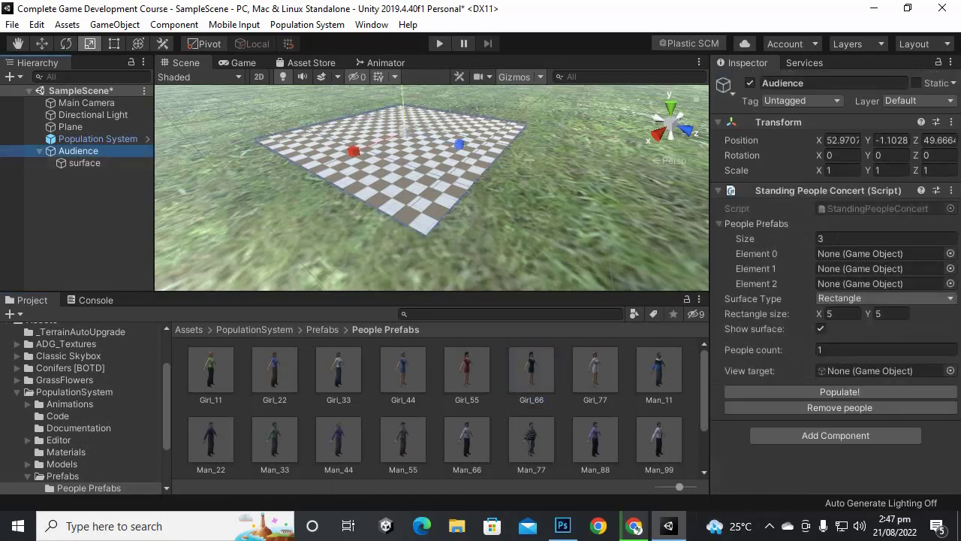
drag(595, 369, 883, 254)
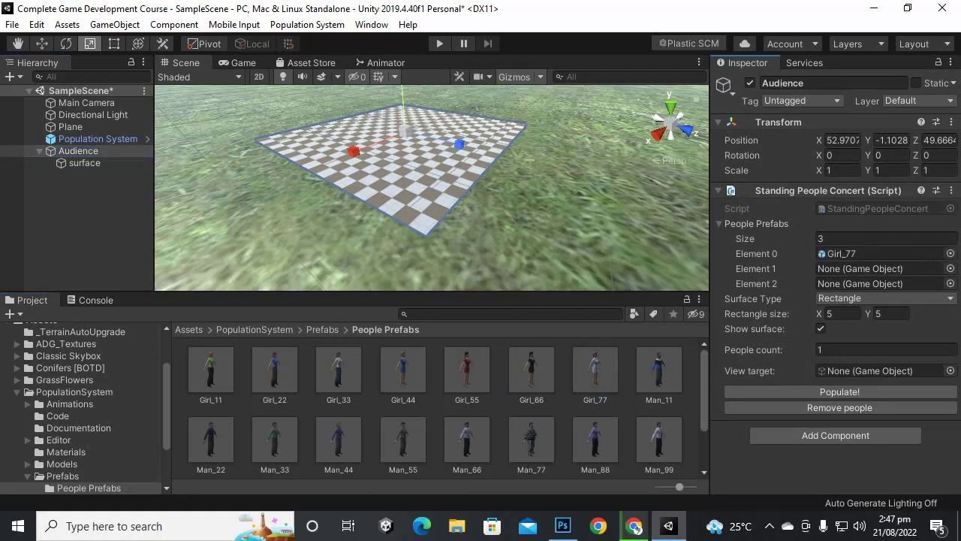
drag(658, 443, 883, 268)
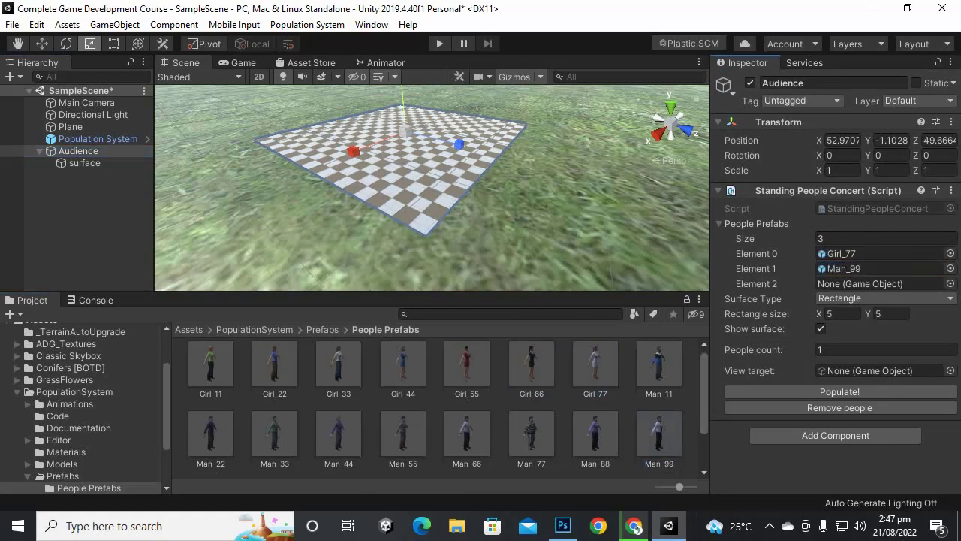
scroll(435, 405, down, 2)
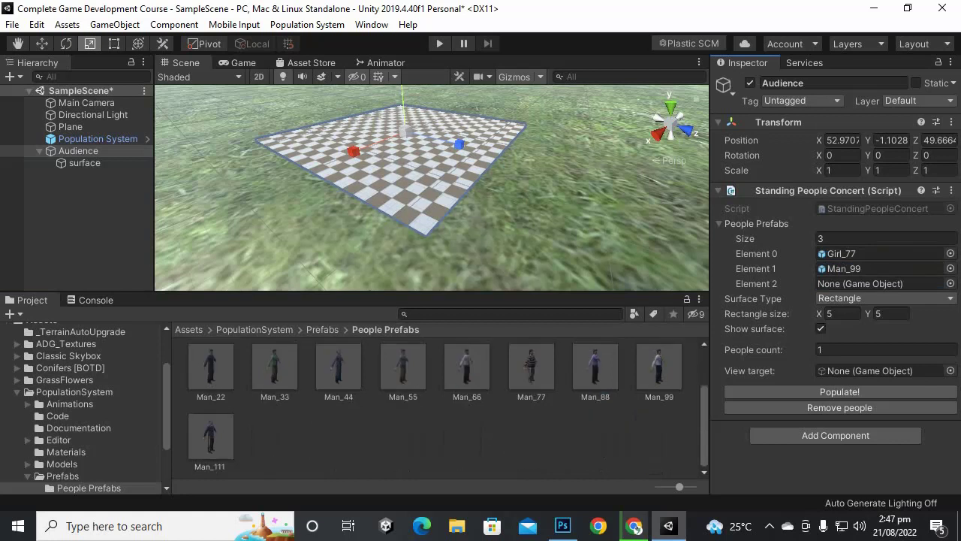
drag(531, 368, 883, 283)
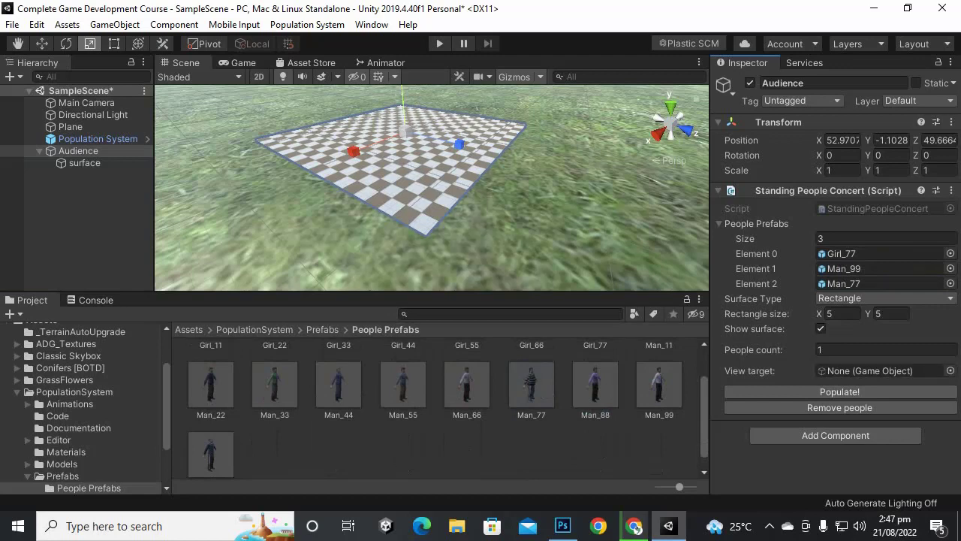
Set the Audience's people count to 100 and populate its rectangular surface.
middle_drag(451, 173, 420, 226)
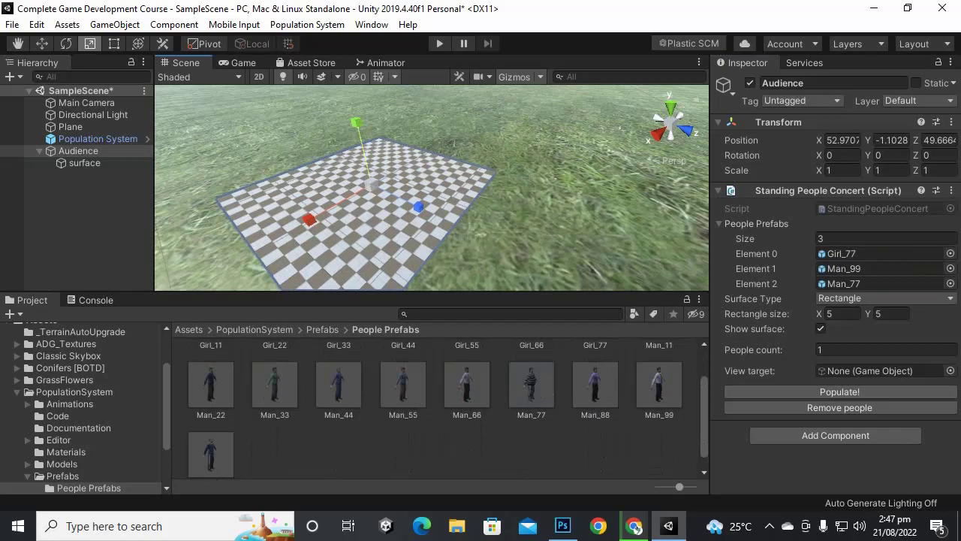
click(886, 349)
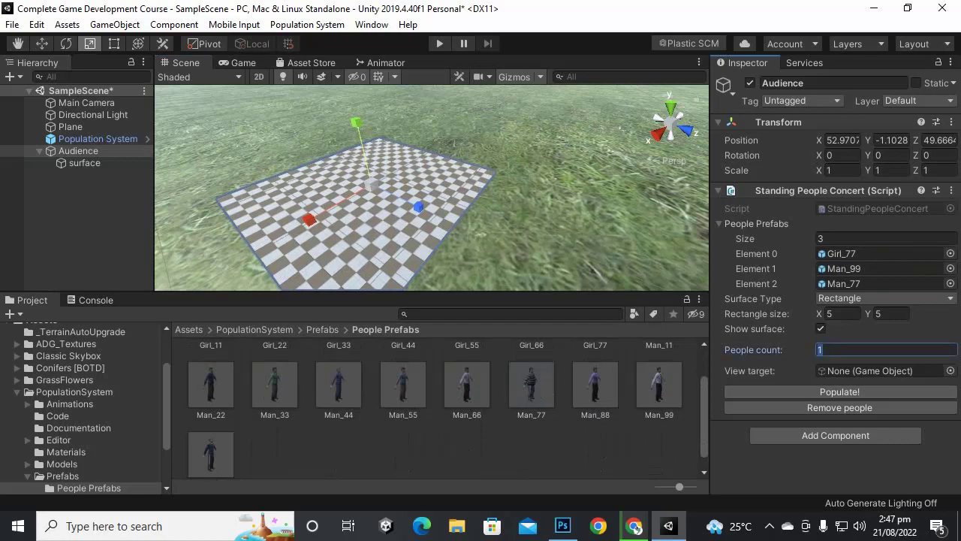
text(100)
middle_drag(432, 217, 449, 192)
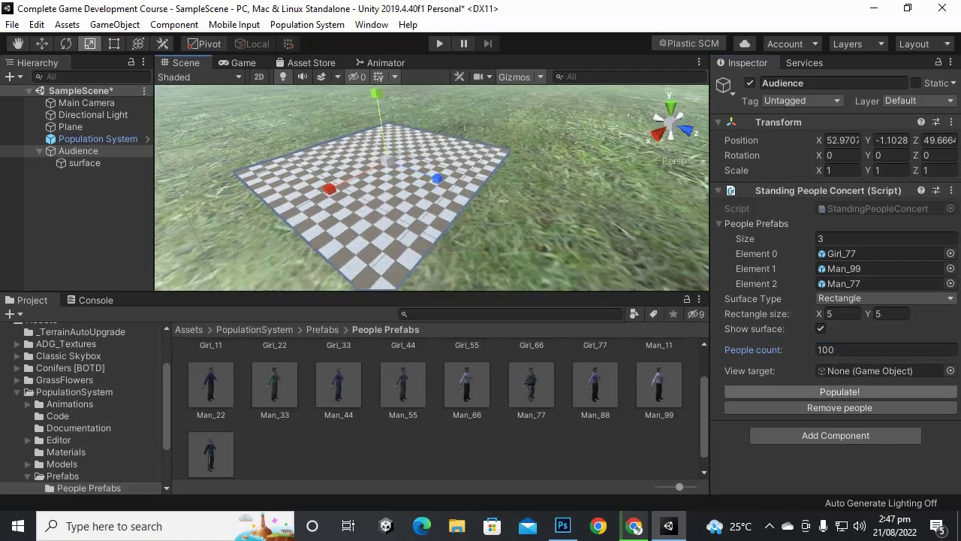
click(839, 391)
Examine the populated crowd on the Audience surface from several angles and distances.
middle_drag(420, 174, 467, 143)
right_drag(431, 188, 353, 203)
alt+drag(498, 201, 383, 262)
scroll(421, 210, up, 3)
middle_drag(390, 128, 504, 286)
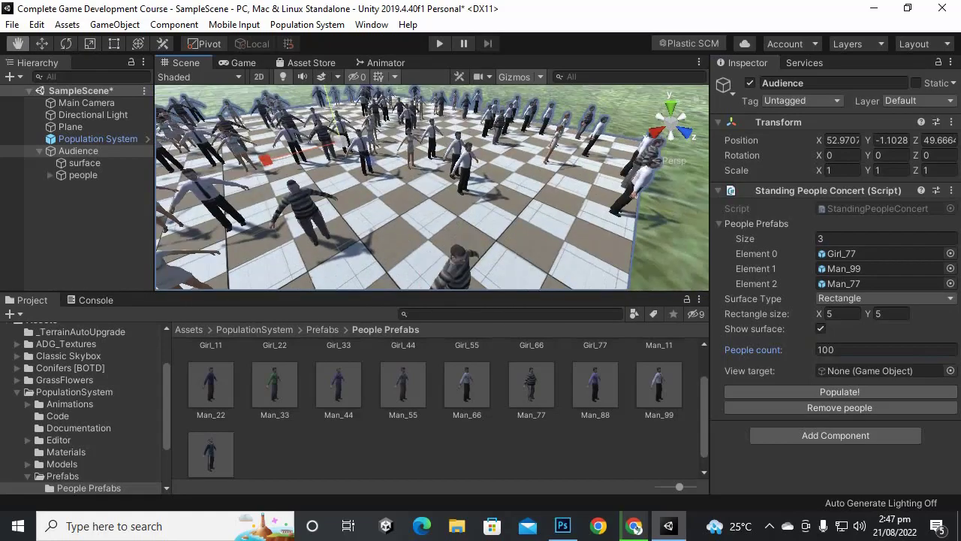
middle_drag(451, 180, 405, 210)
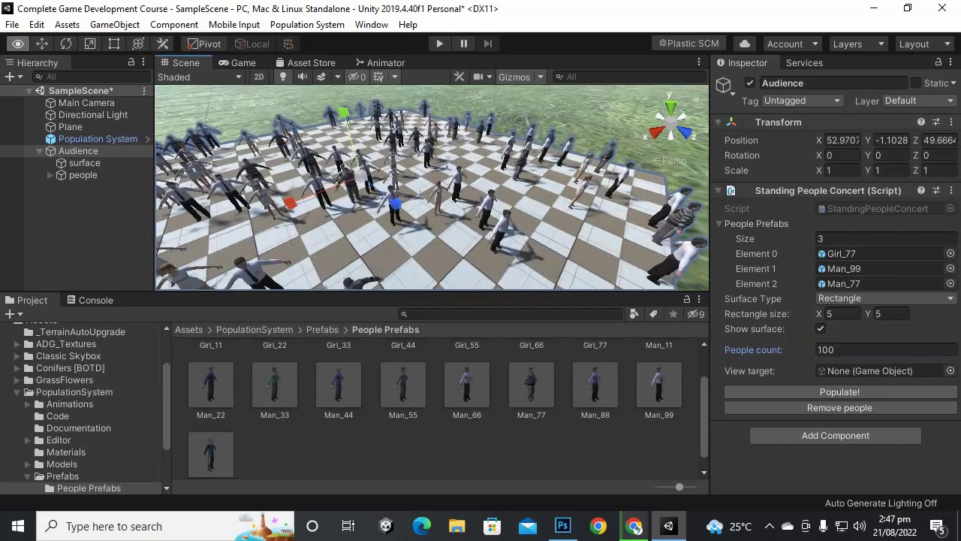
right_drag(405, 210, 421, 241)
scroll(432, 188, down, 2)
right_drag(431, 187, 426, 214)
scroll(431, 188, down, 2)
Frame the crowd in the Scene view and align the Main Camera with that view.
right_drag(420, 128, 430, 150)
middle_drag(430, 150, 460, 159)
scroll(461, 159, up, 5)
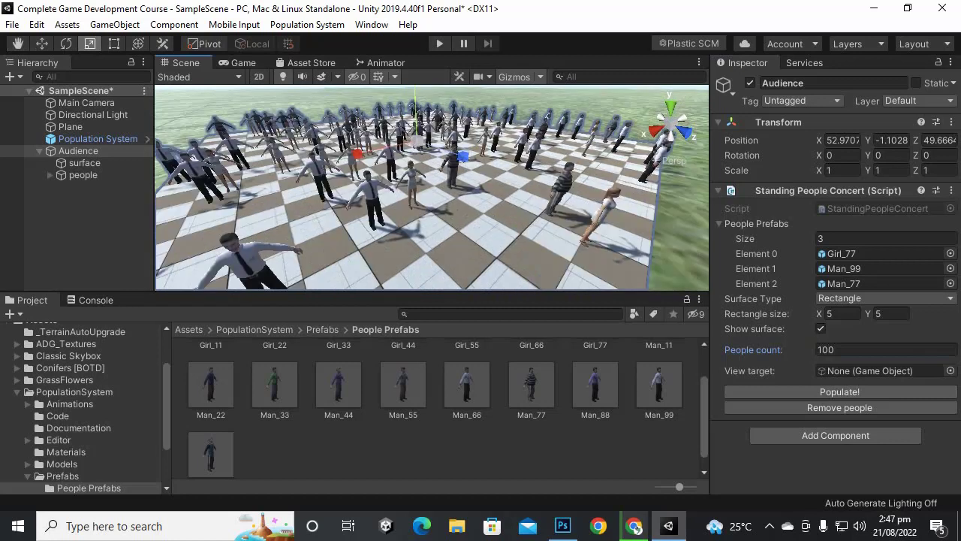
click(84, 103)
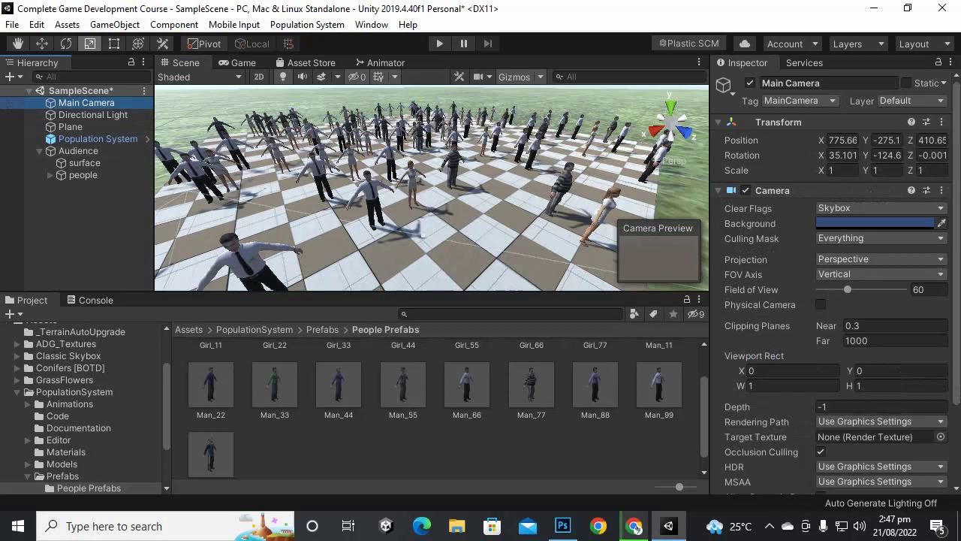
key(ctrl+shift+f)
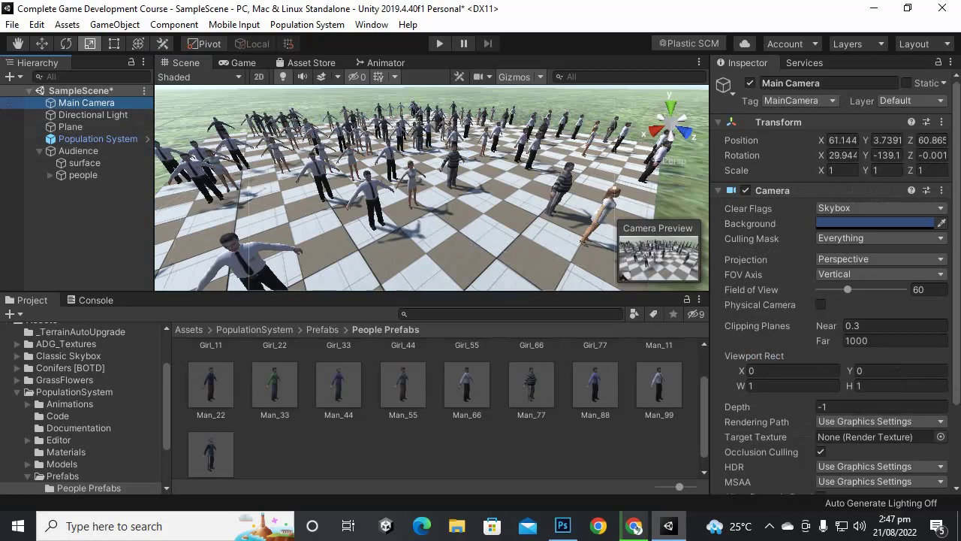
Hide the Audience's surface, then run the scene to watch the crowd's animations and stop it.
click(78, 150)
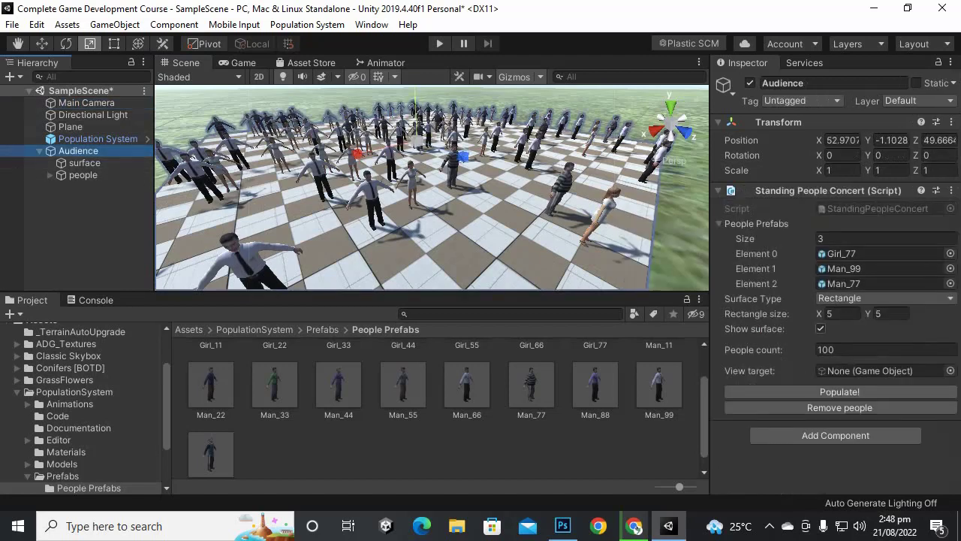
click(820, 328)
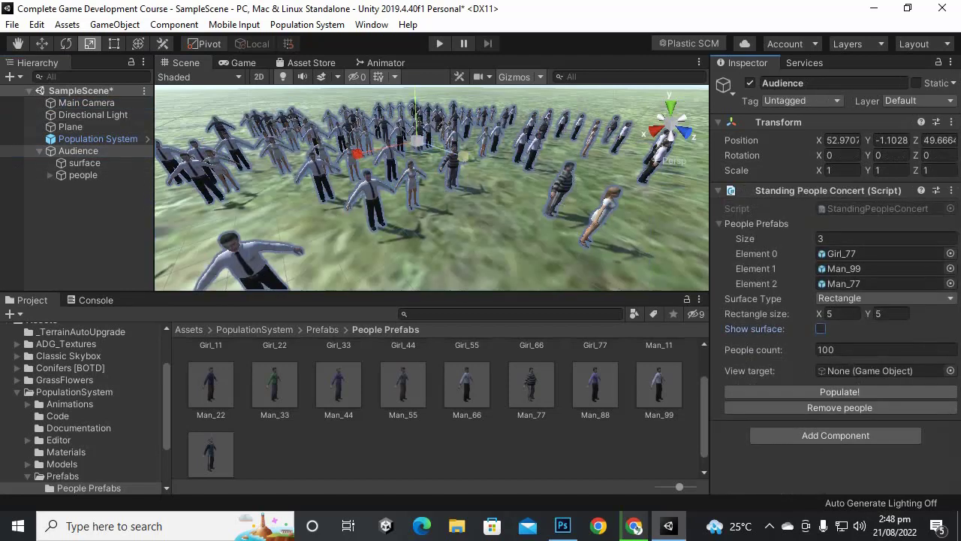
click(440, 43)
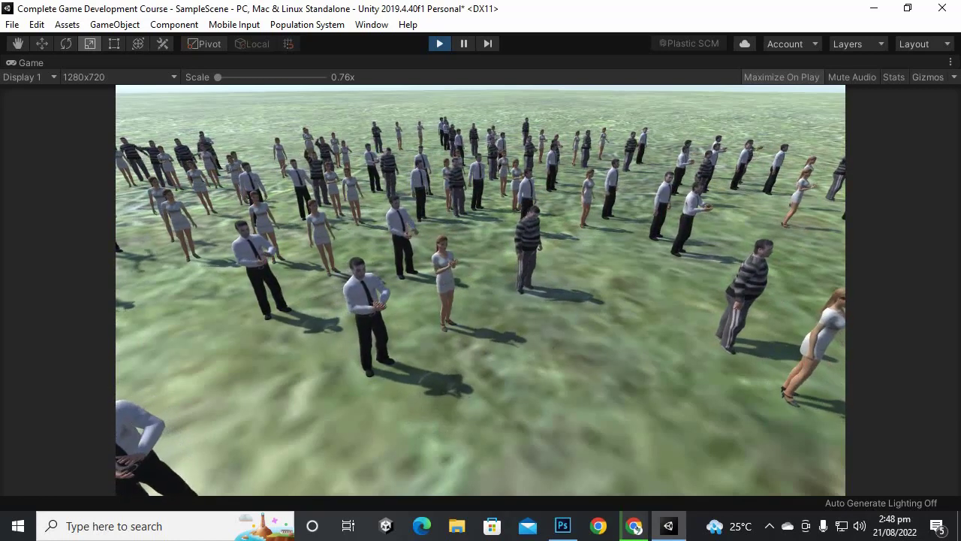
key(ctrl+p)
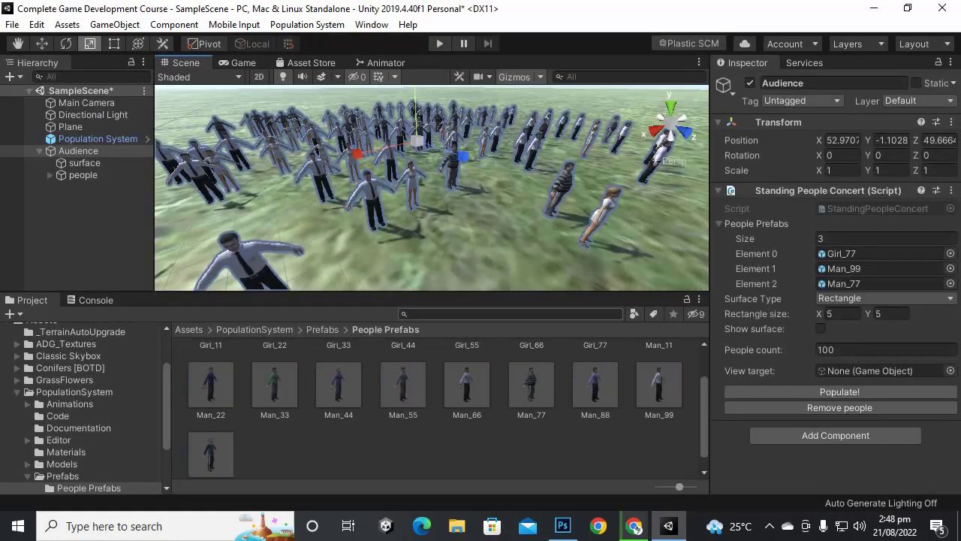
Show the Audience's surface as a Circle, repopulate it and play-test the scene.
scroll(432, 188, down, 3)
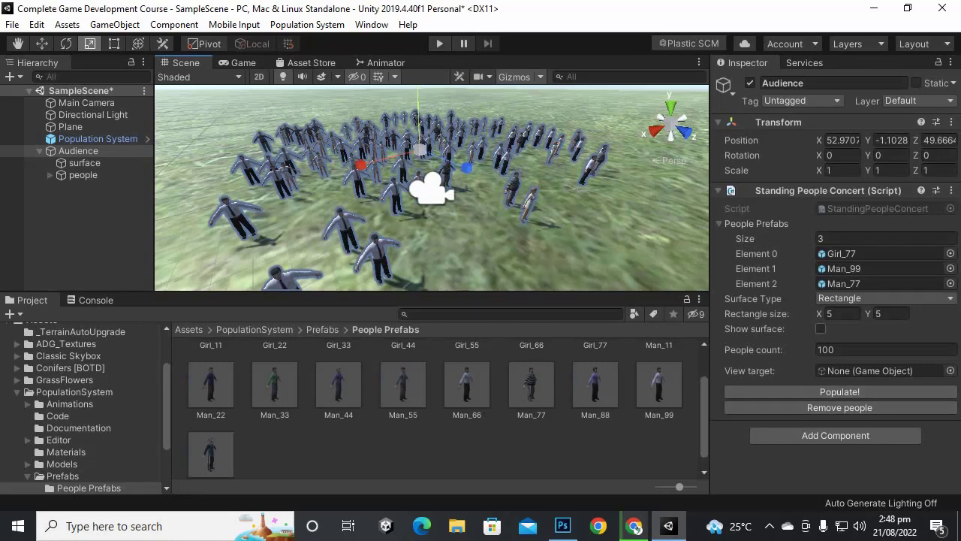
click(820, 328)
click(885, 298)
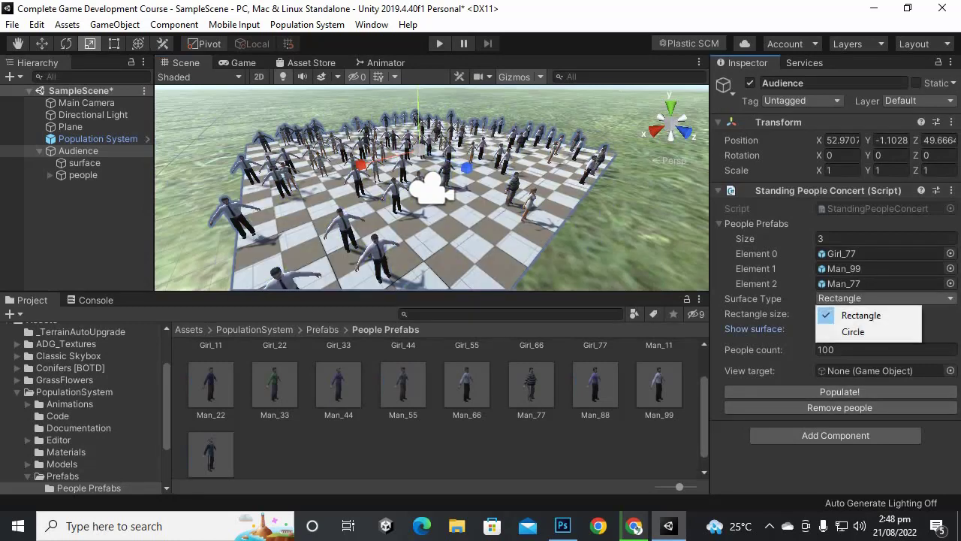
click(852, 331)
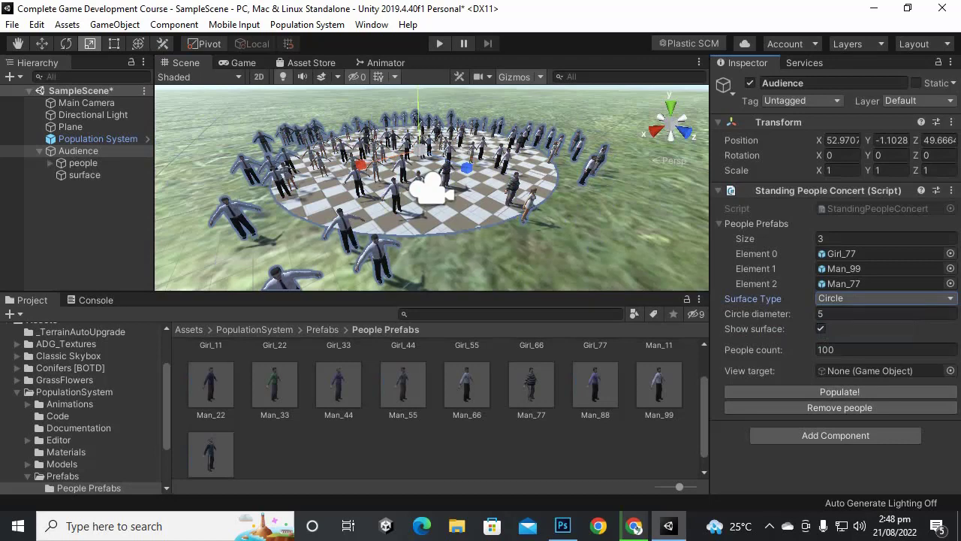
click(839, 391)
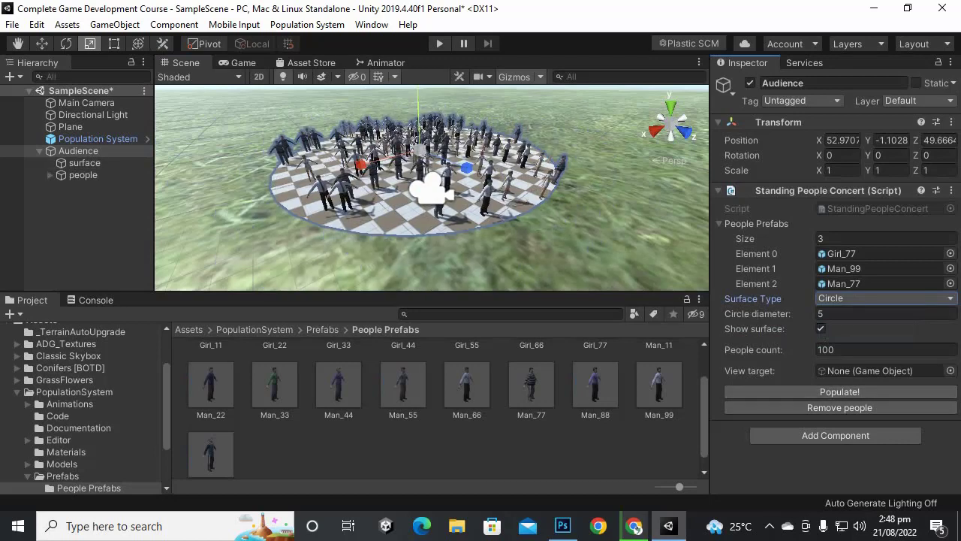
click(439, 43)
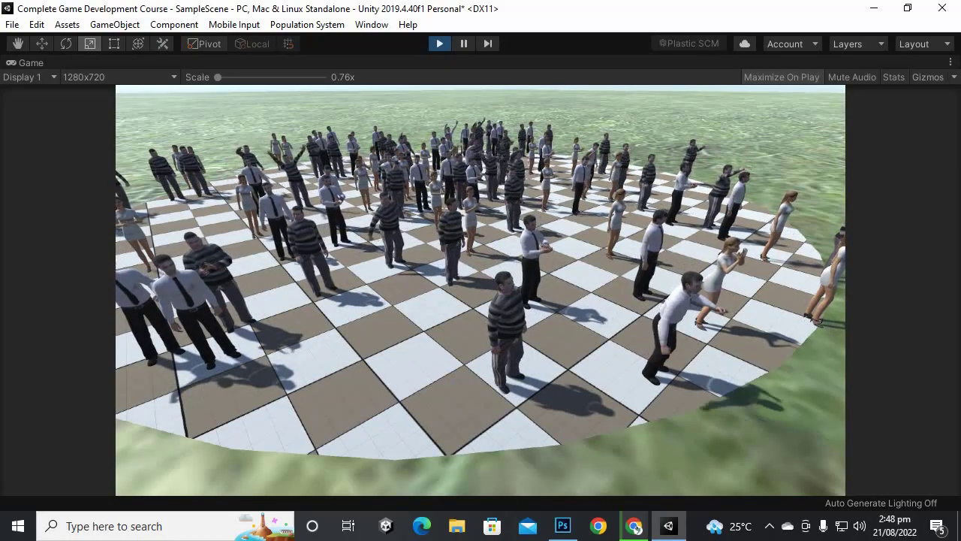
key(ctrl+p)
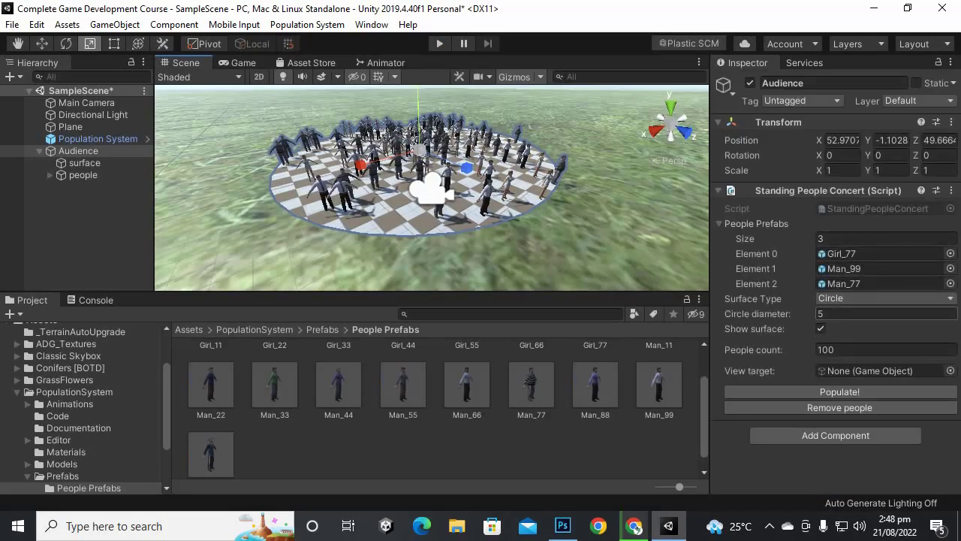
Switch the Audience's surface type to Rectangle, set its size to 7 in X and 2 in Y, and repopulate it.
click(863, 298)
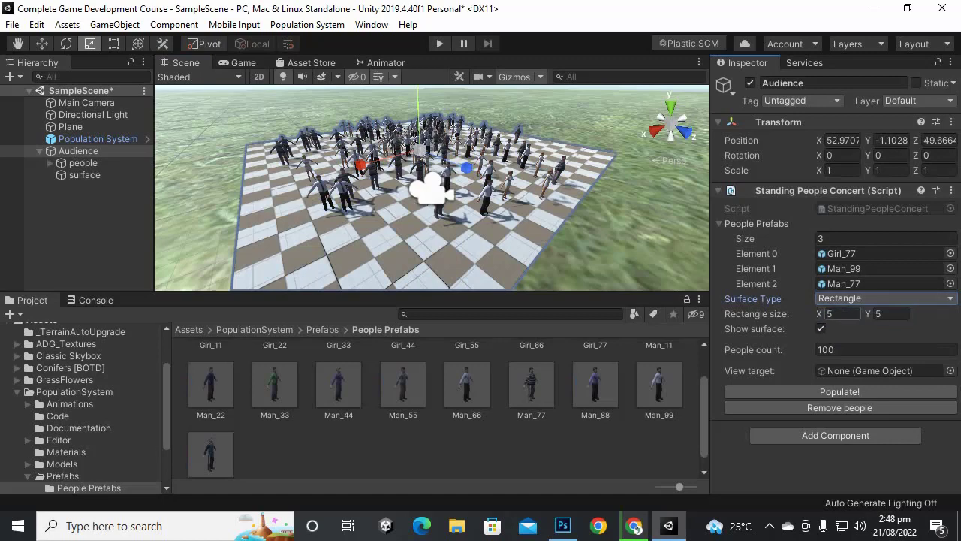
click(890, 313)
text(2)
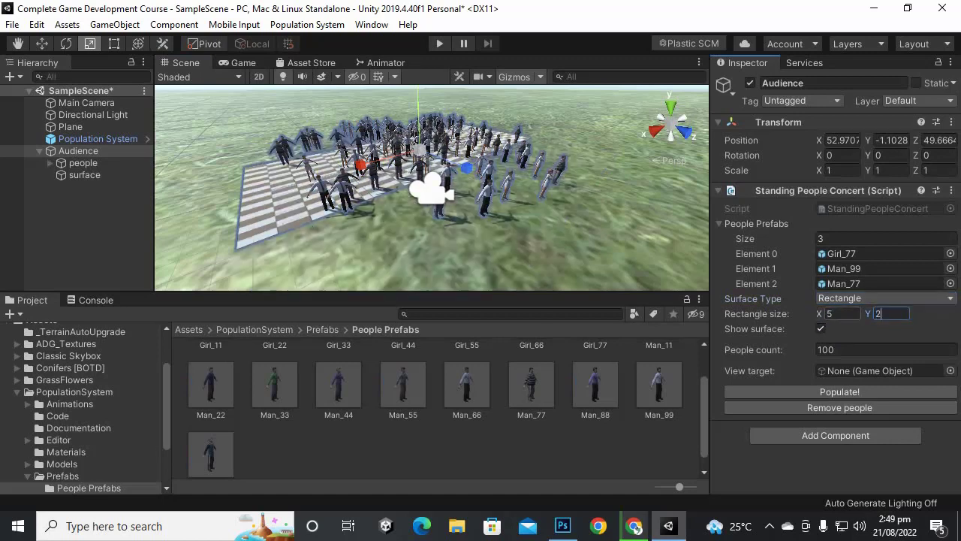
click(841, 313)
text(7)
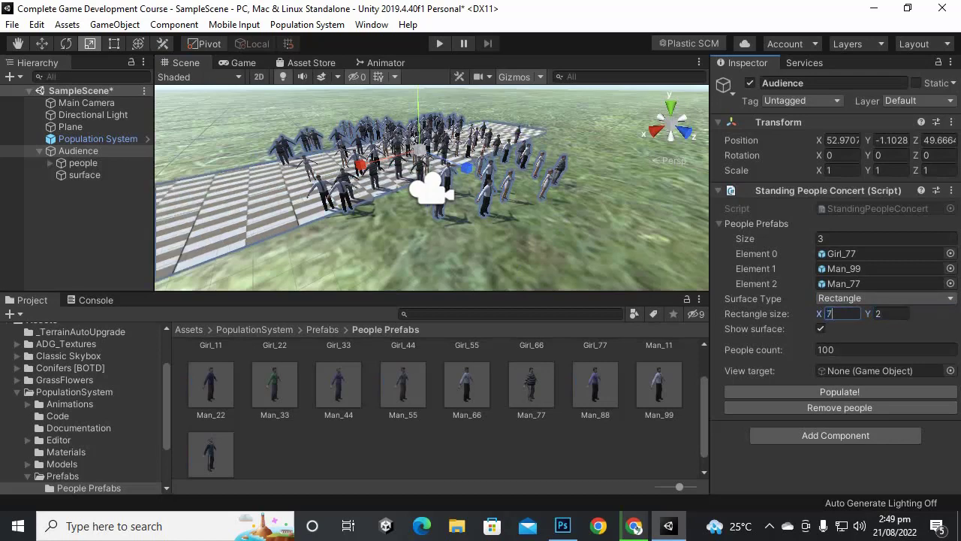
click(839, 391)
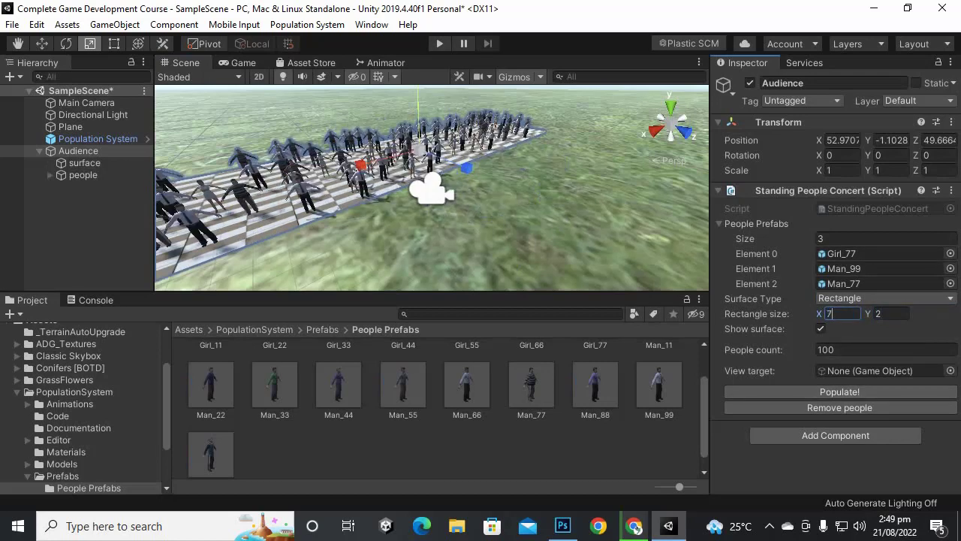
Inspect the crowd on the long rectangular surface and play-test the scene to check its animations.
scroll(467, 169, down, 3)
scroll(467, 174, down, 1)
middle_drag(467, 174, 604, 170)
scroll(604, 169, up, 3)
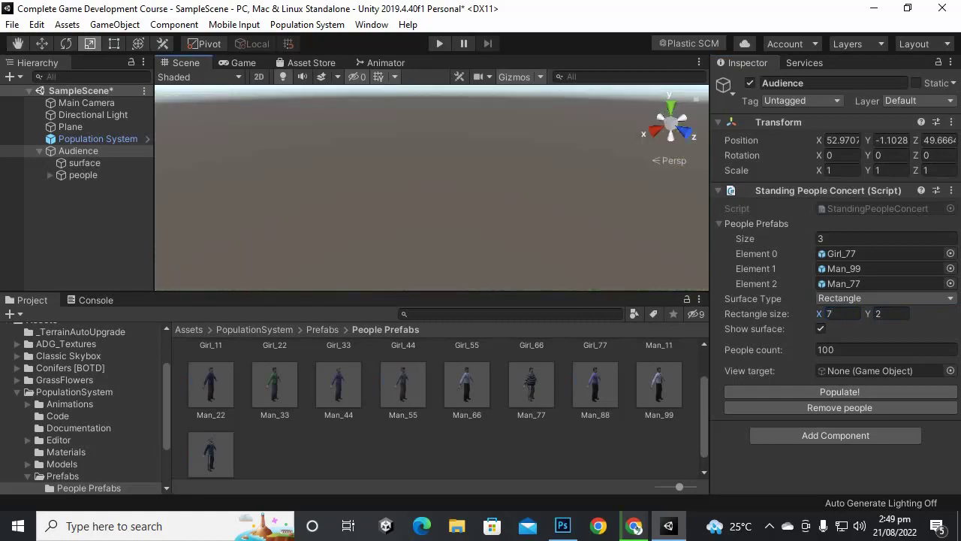
scroll(500, 150, down, 3)
middle_drag(537, 132, 502, 132)
scroll(502, 132, up, 3)
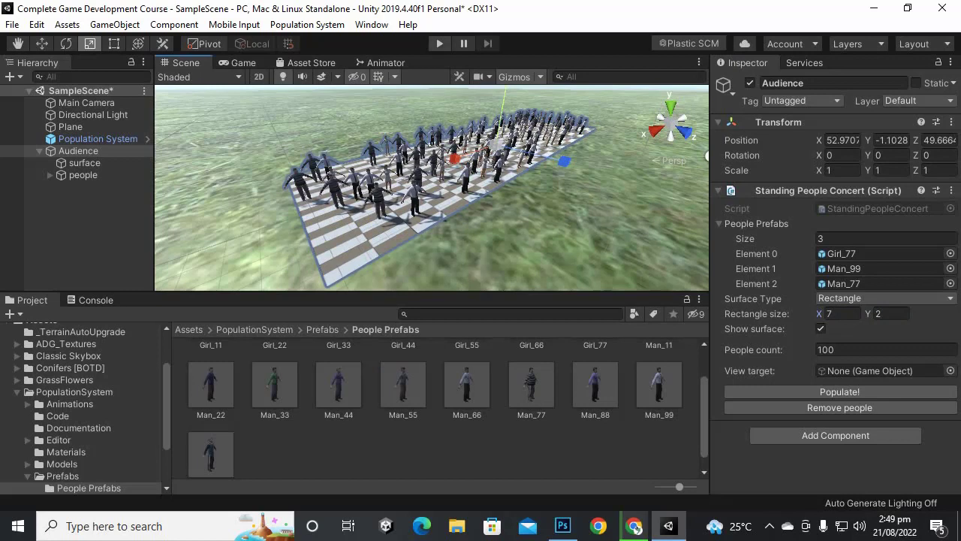
key(ctrl+p)
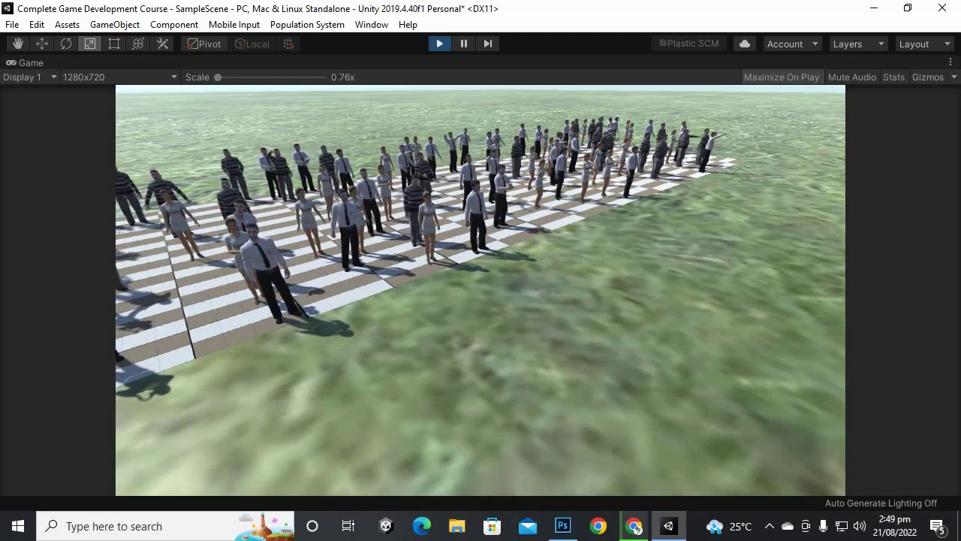
key(ctrl+p)
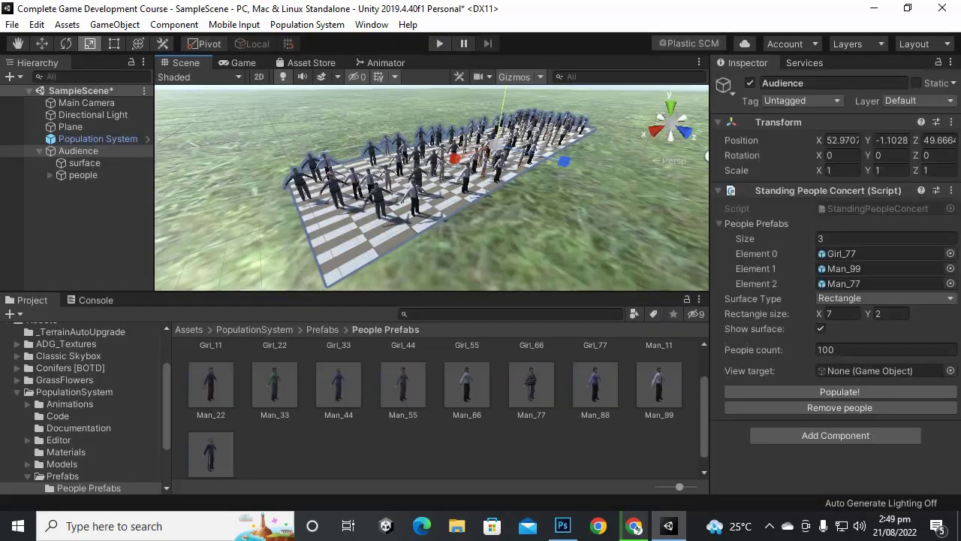
Add a 3D Cube to the scene as a separate object outside the Audience.
middle_drag(492, 146, 454, 141)
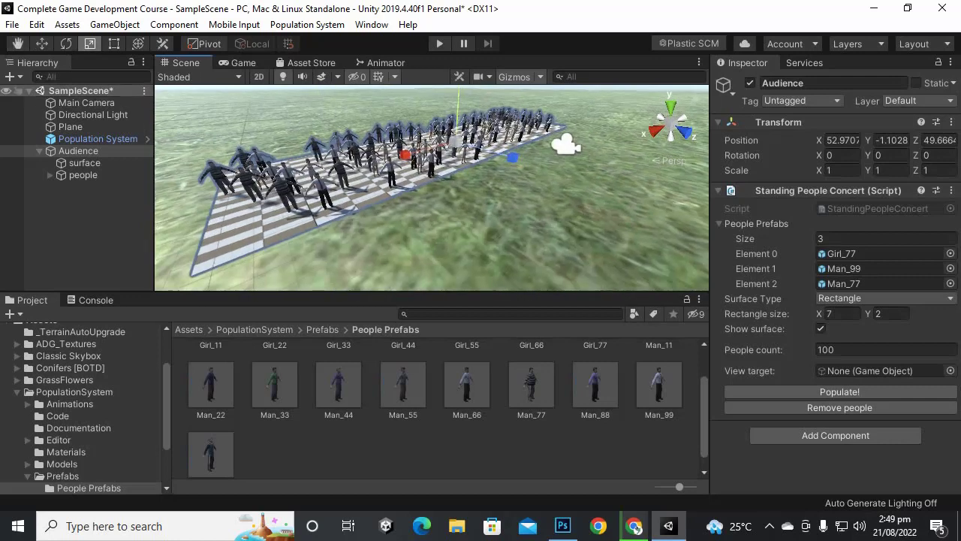
right_click(68, 219)
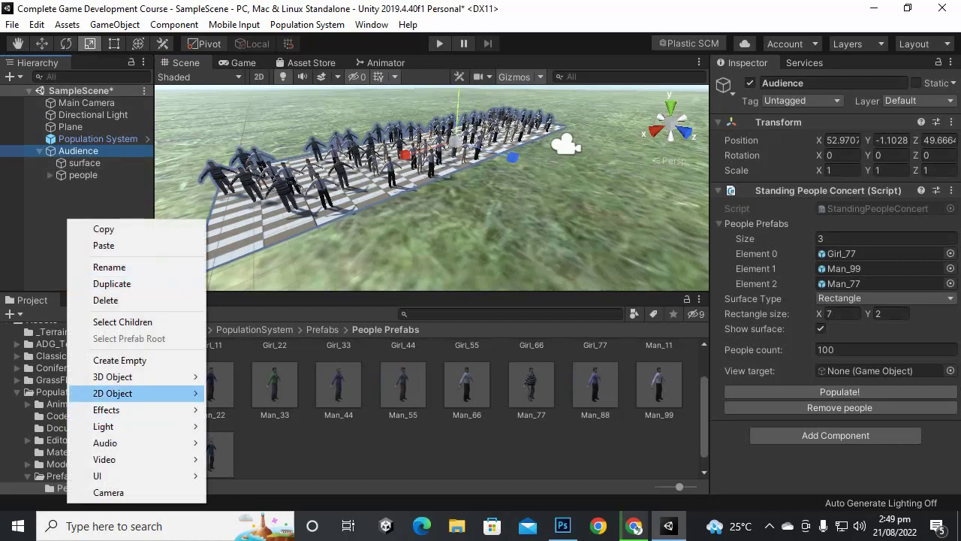
mouse_move(112, 376)
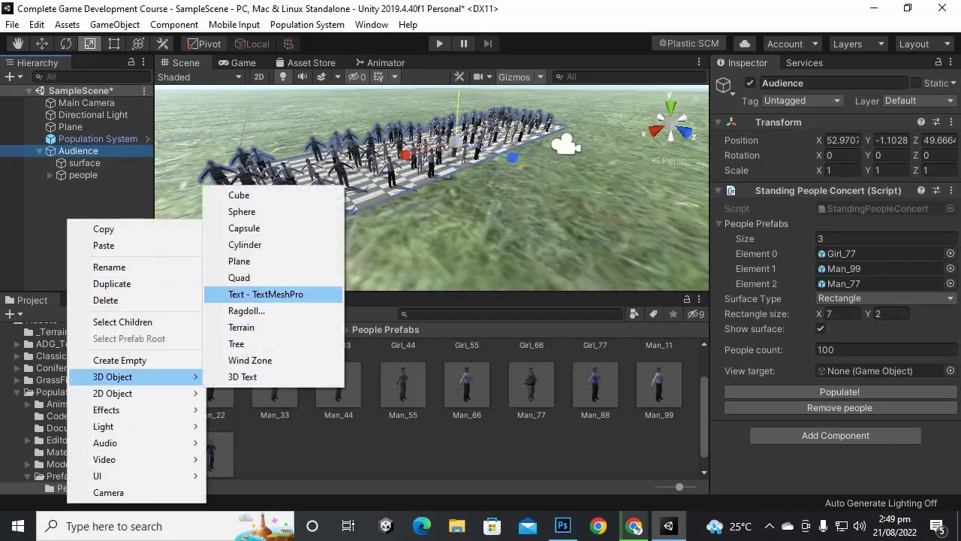
click(239, 195)
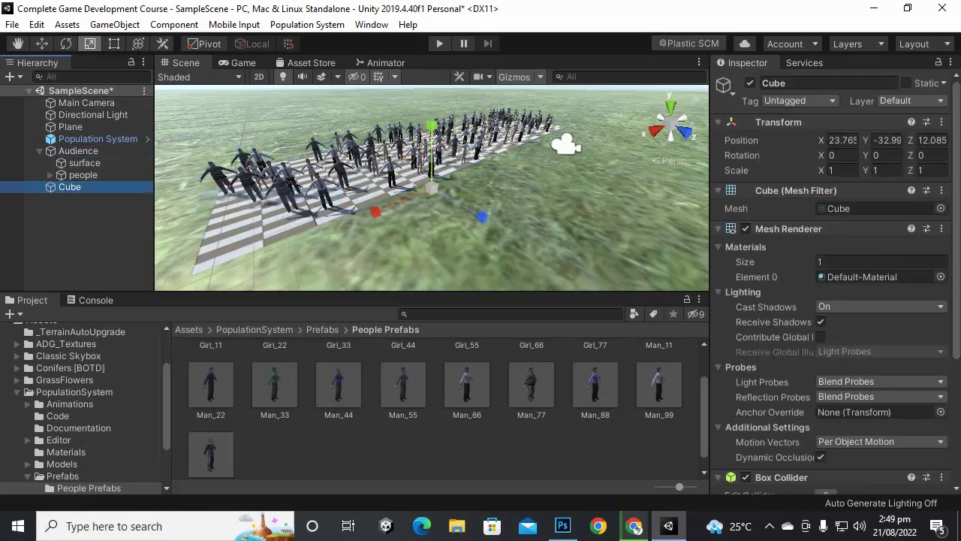
Move the Cube beside the audience to about Y -21.2 and Z 47.2, and scale it uniformly to about 3.557.
click(42, 43)
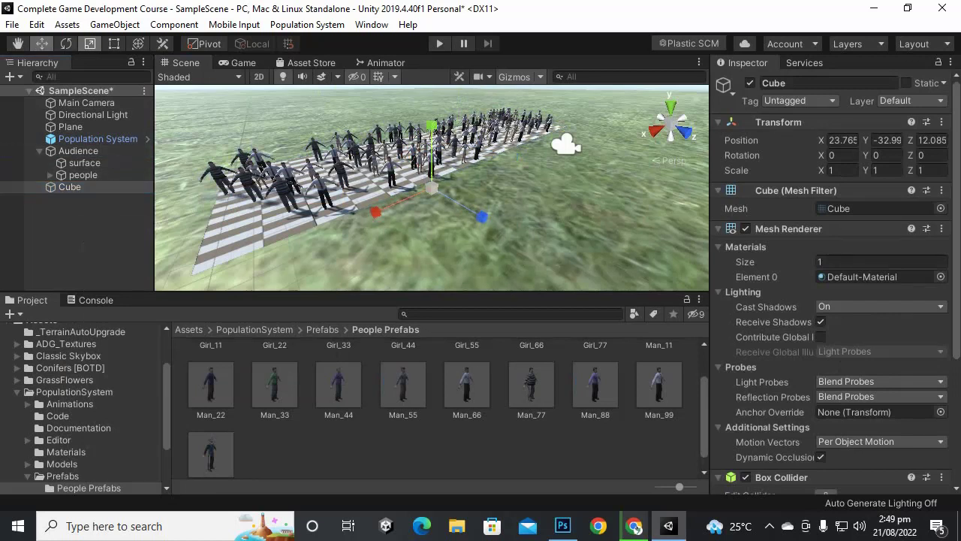
drag(477, 214, 561, 263)
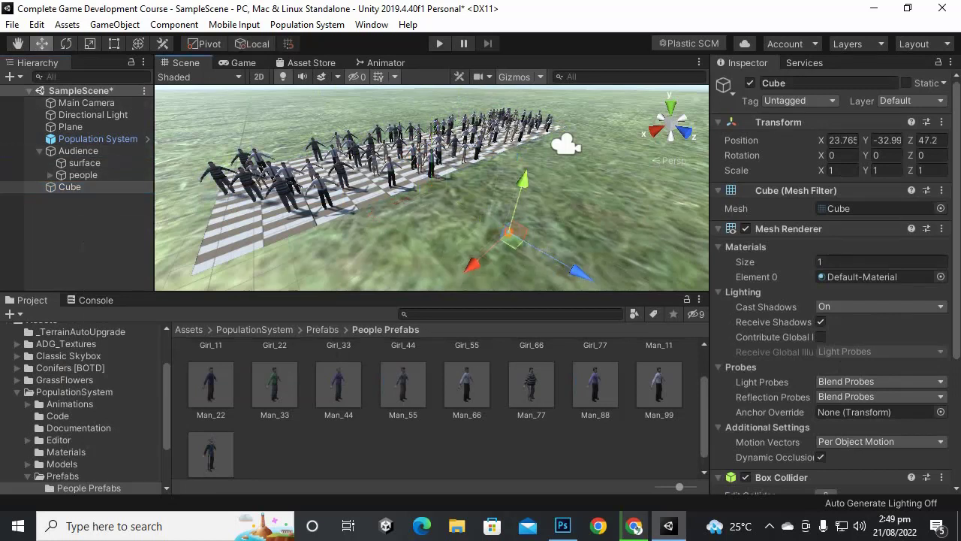
drag(525, 183, 533, 146)
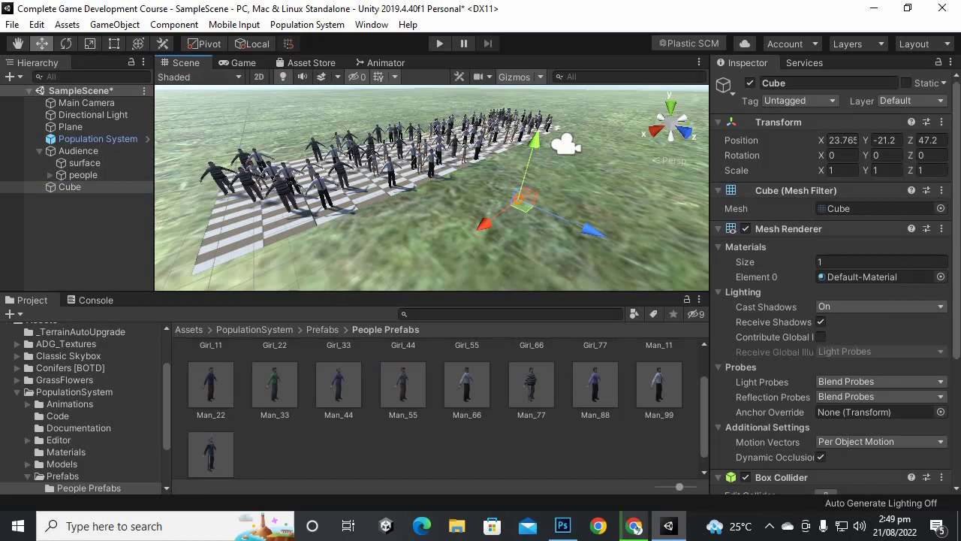
key(r)
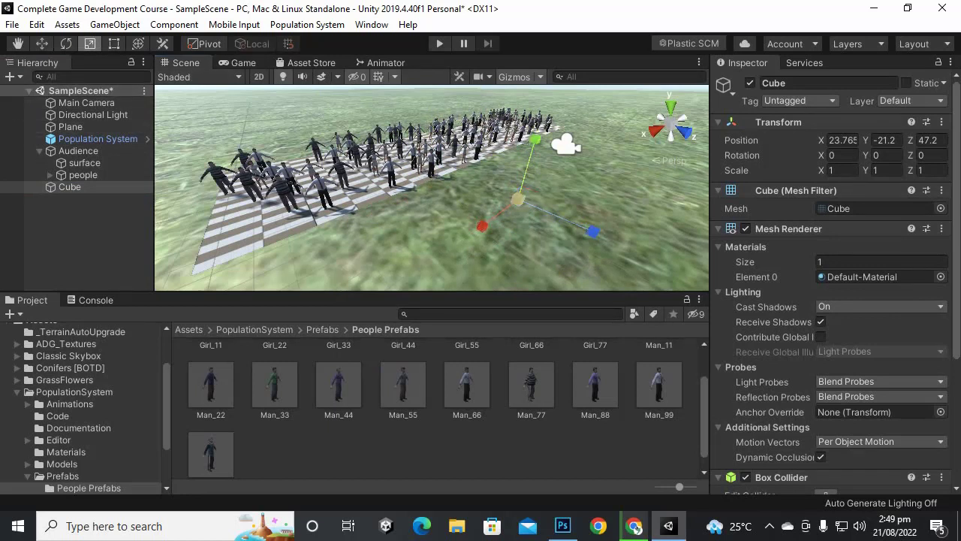
drag(518, 199, 708, 199)
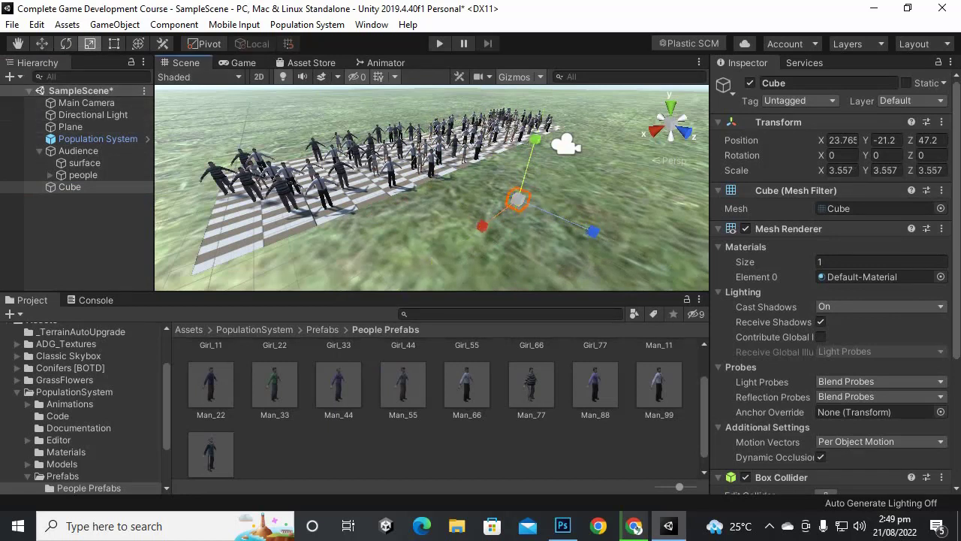
Move the Cube to about X 56.94, Y 0.5, Z 62.52 on the ground beside the audience and scale it uniformly to about 1.693.
key(w)
drag(535, 140, 555, 54)
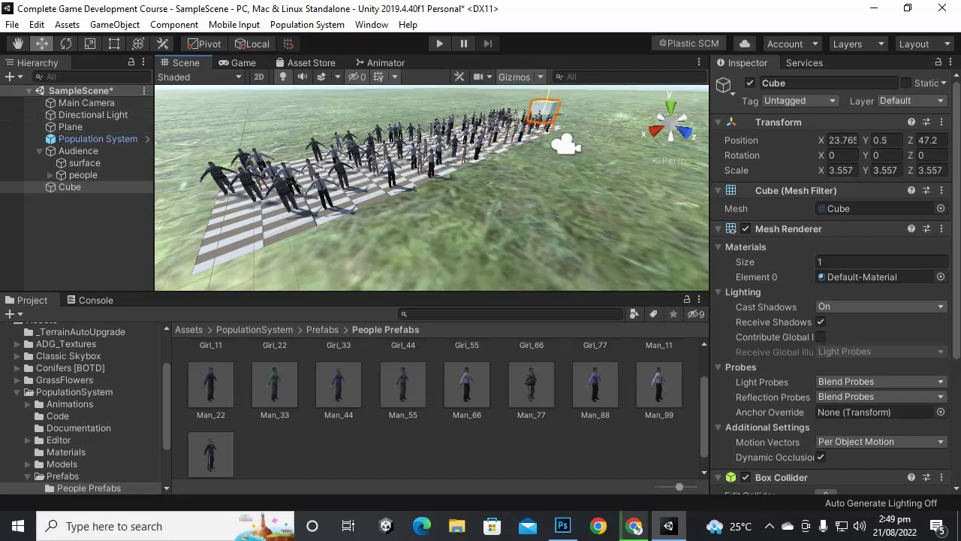
drag(516, 117, 357, 150)
drag(462, 156, 689, 233)
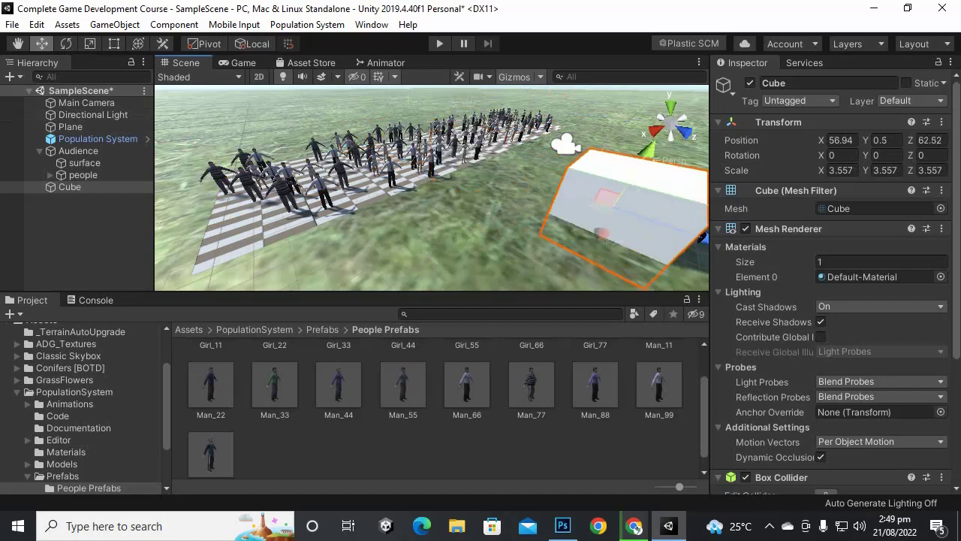
key(r)
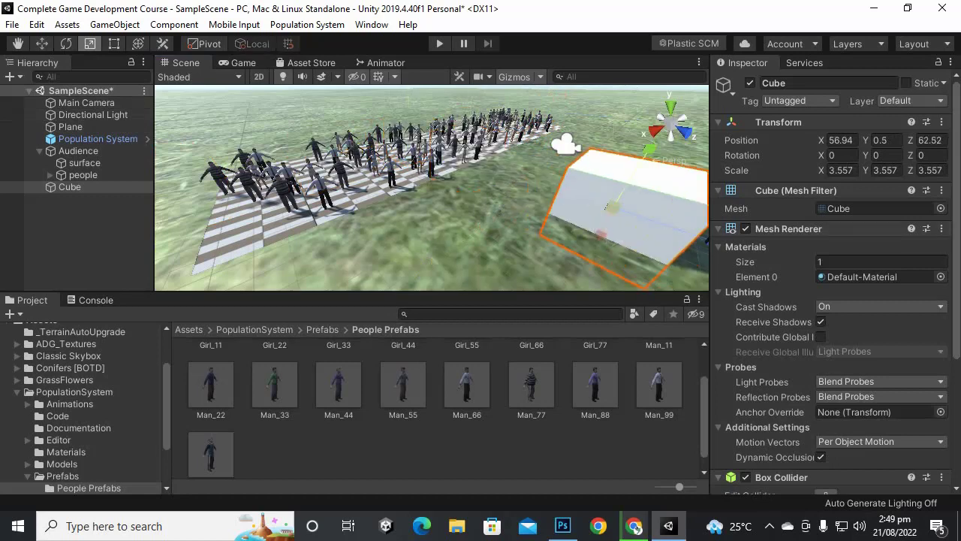
drag(803, 206, 664, 207)
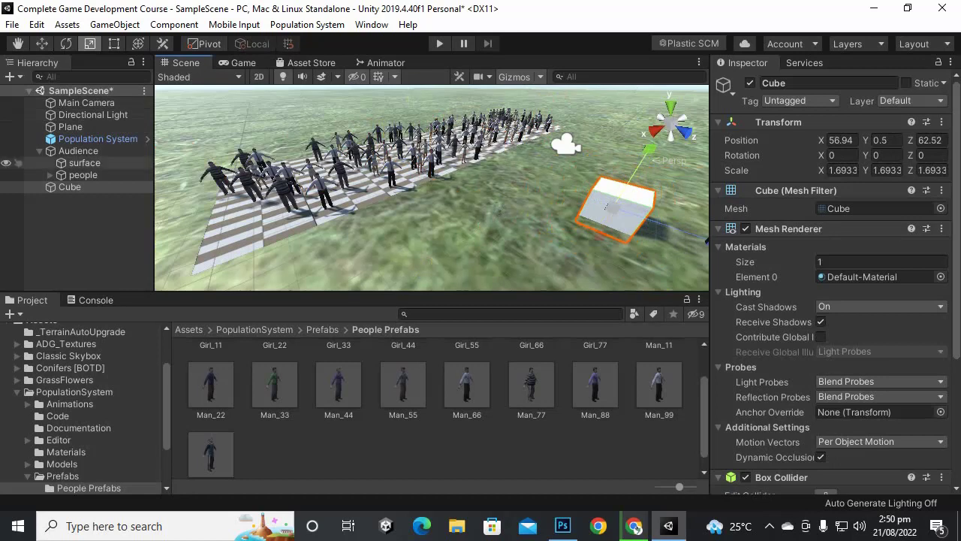
Assign the Cube as the Audience's view target and repopulate it, play-testing the scene to check the crowd's orientation.
click(78, 151)
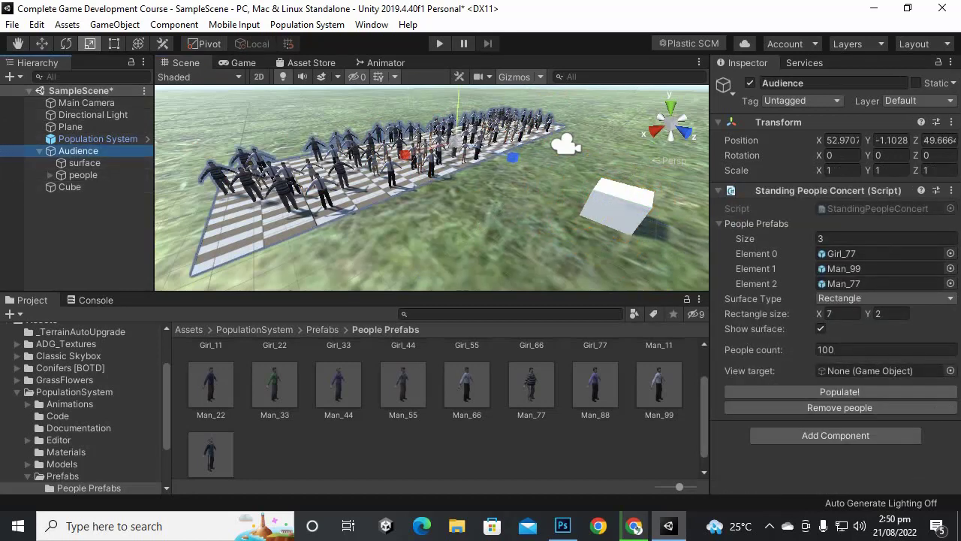
drag(69, 187, 878, 370)
click(839, 391)
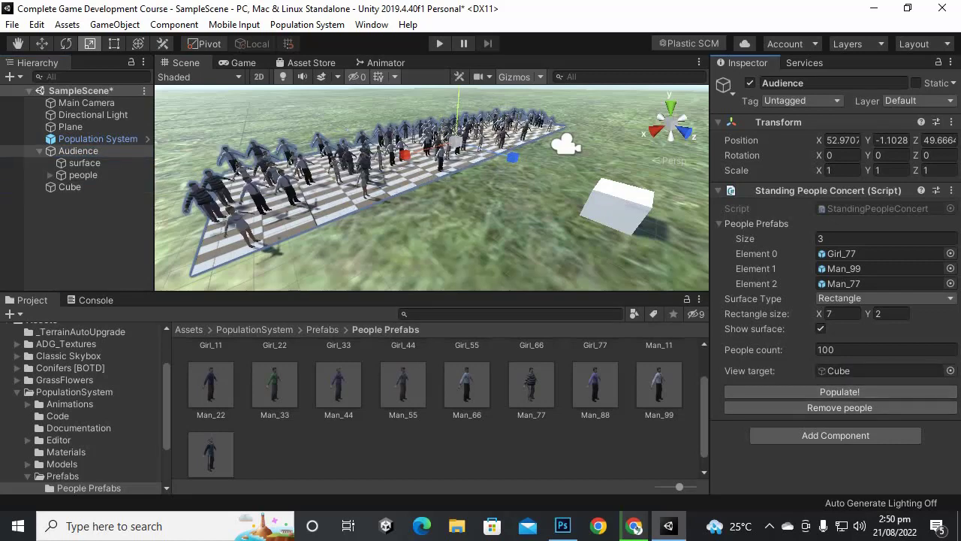
click(439, 42)
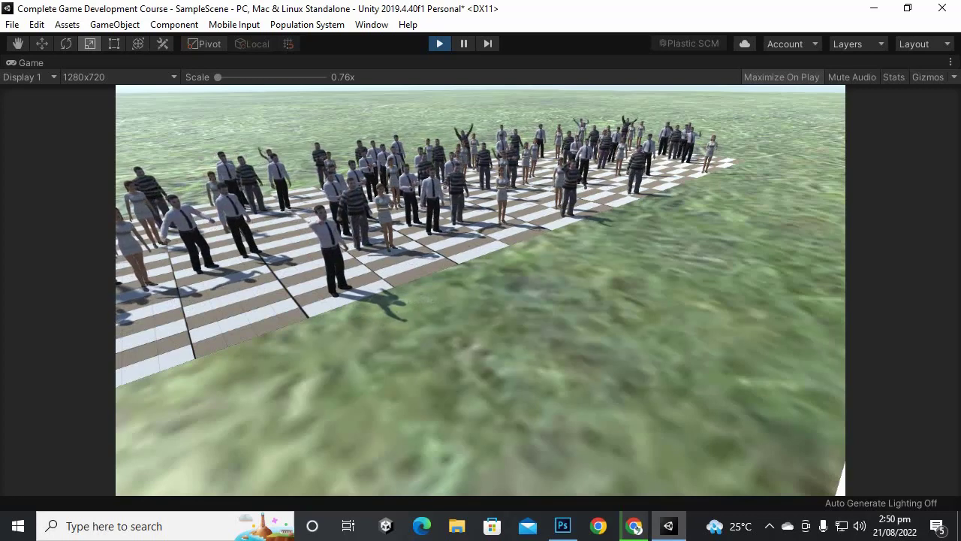
key(ctrl+p)
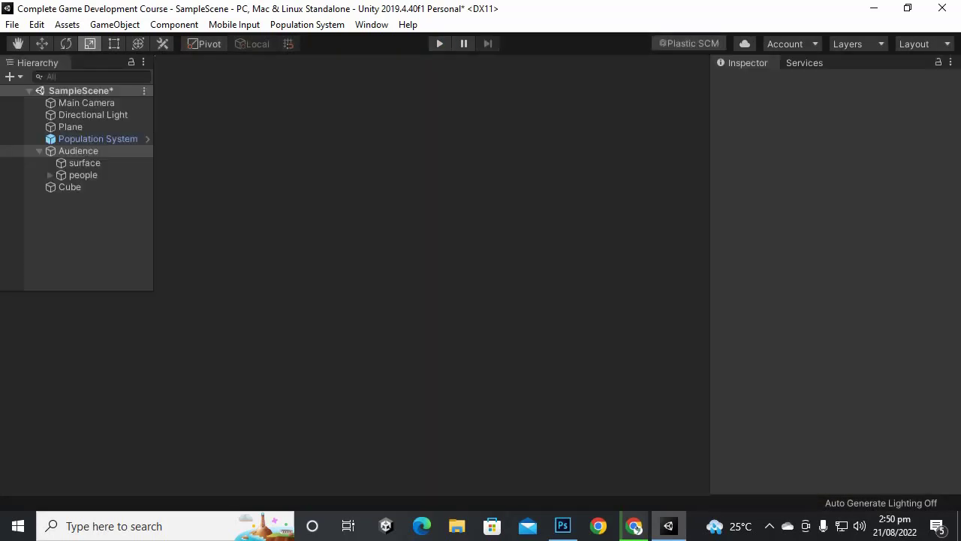
Scale the Cube uniformly to about 0.817 and move it closer to the audience, to about Z 58.98.
click(607, 206)
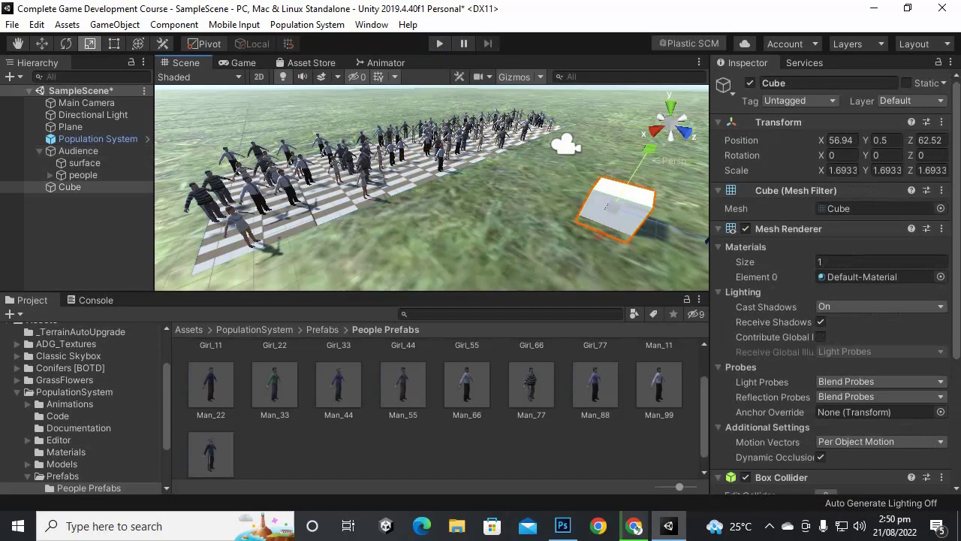
drag(607, 206, 568, 206)
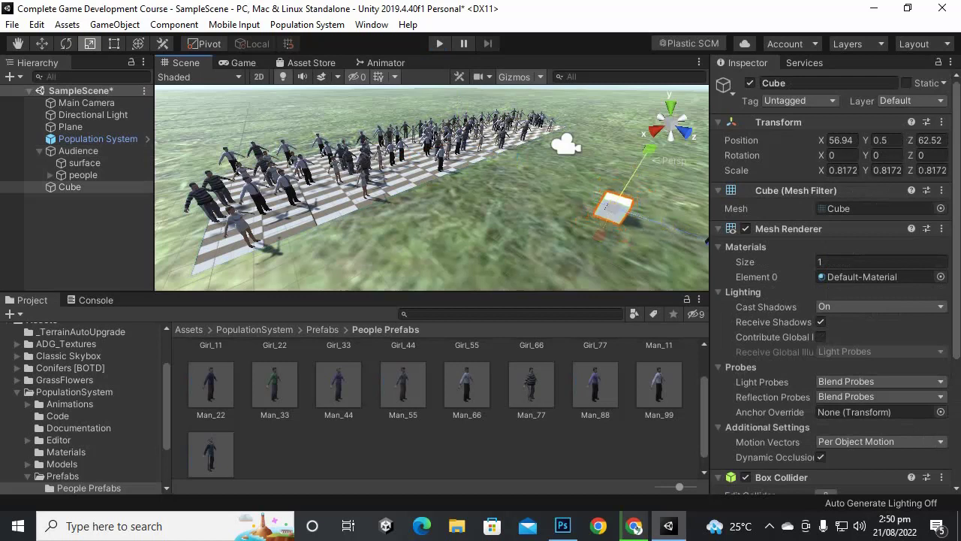
click(43, 43)
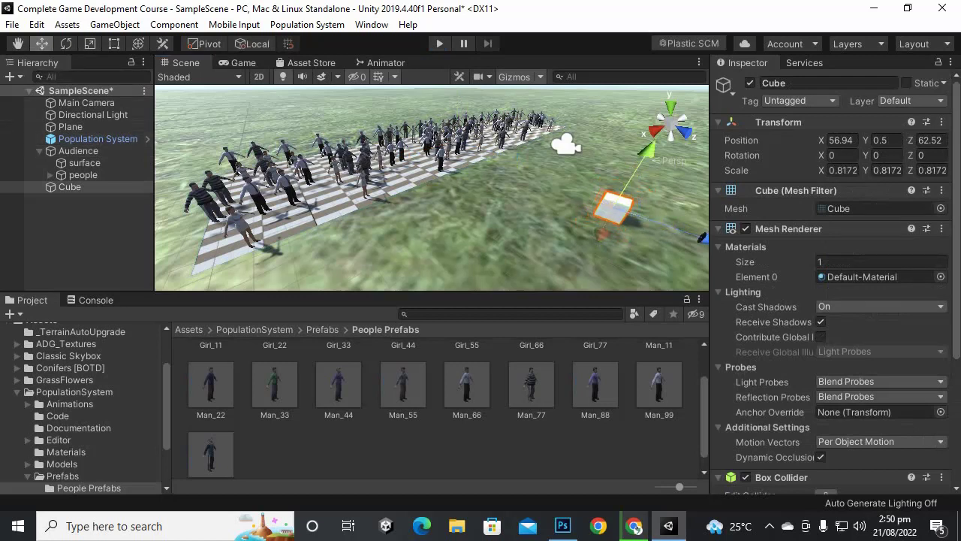
drag(702, 237, 609, 205)
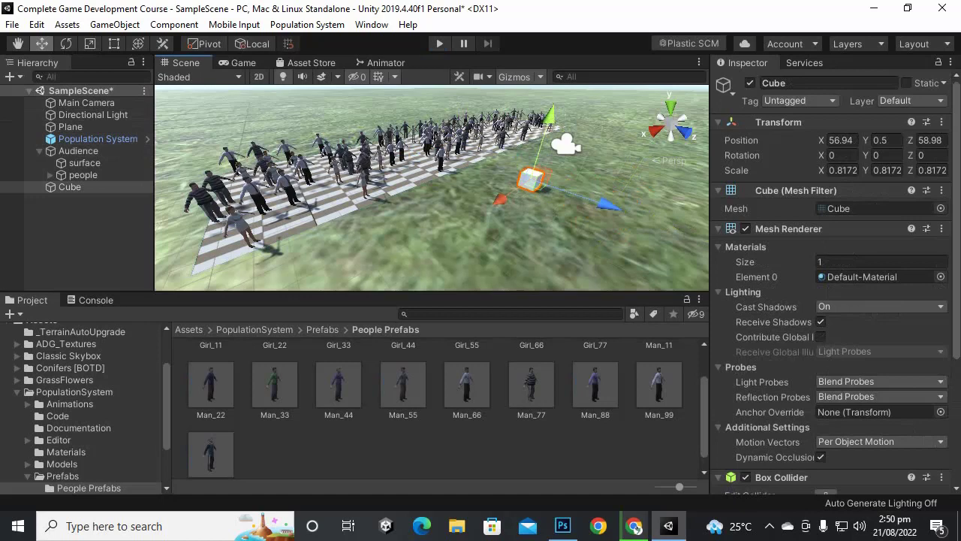
Duplicate the Audience, move the copy to about Z 67.29 on the opposite side of the Cube, and repopulate the copy.
click(78, 150)
scroll(432, 188, down, 8)
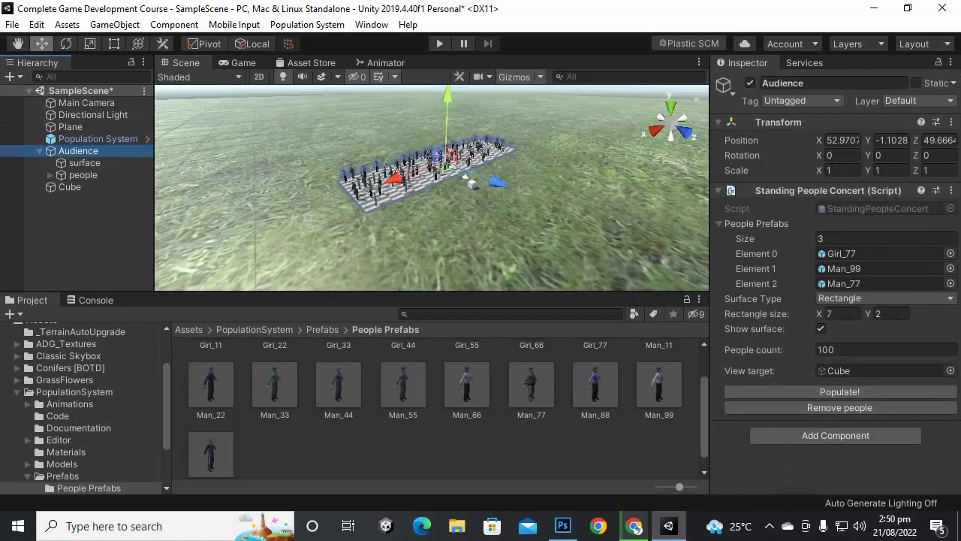
scroll(431, 188, up, 3)
scroll(431, 188, up, 2)
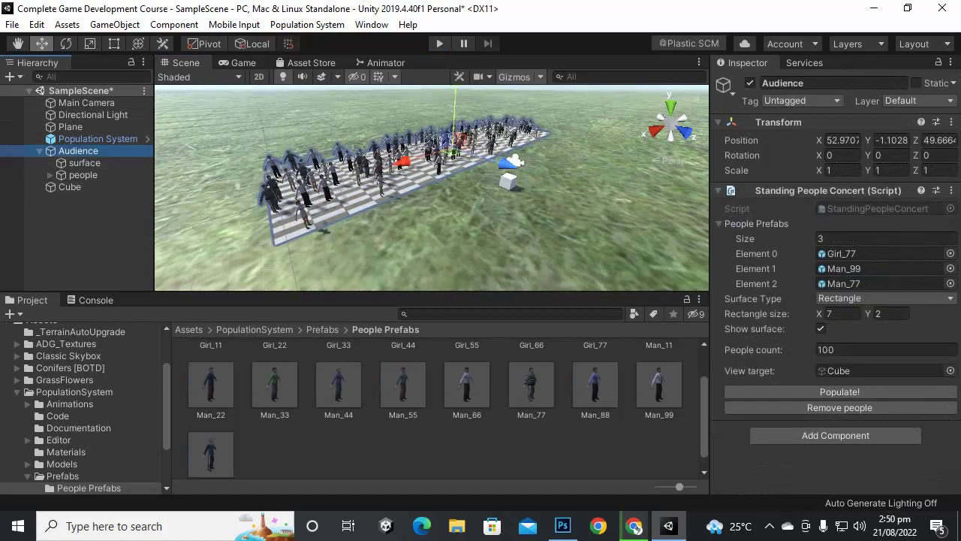
key(ctrl+d)
drag(507, 162, 732, 239)
key(f)
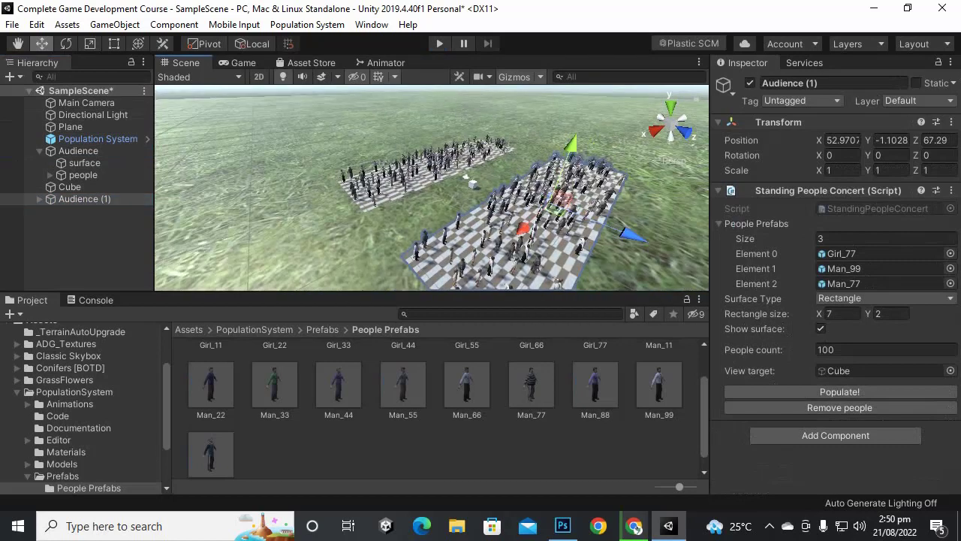
scroll(431, 187, up, 7)
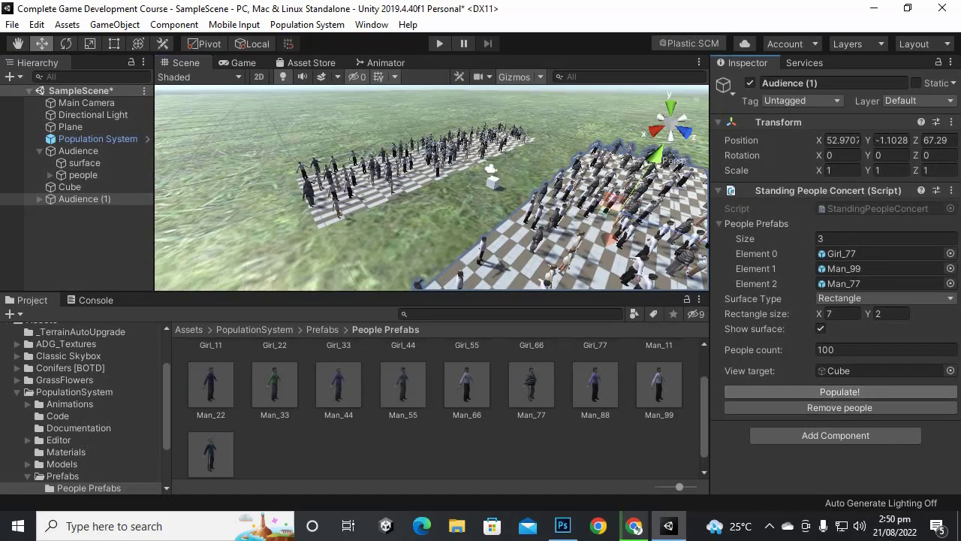
click(839, 391)
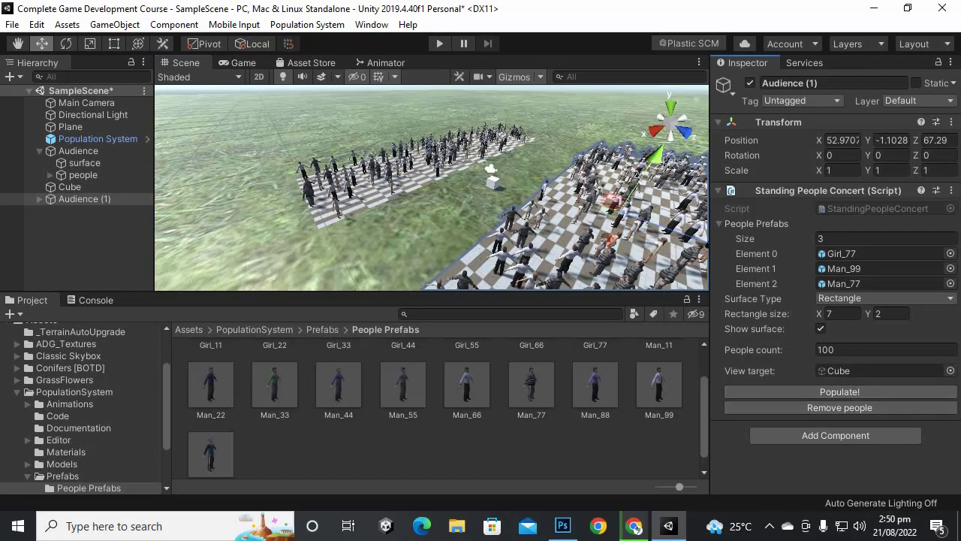
Align the Main Camera with a view looking down between the two audiences toward the Cube, and play-test the scene.
right_drag(431, 188, 564, 194)
key(w)
scroll(563, 194, down, 3)
middle_drag(563, 194, 594, 194)
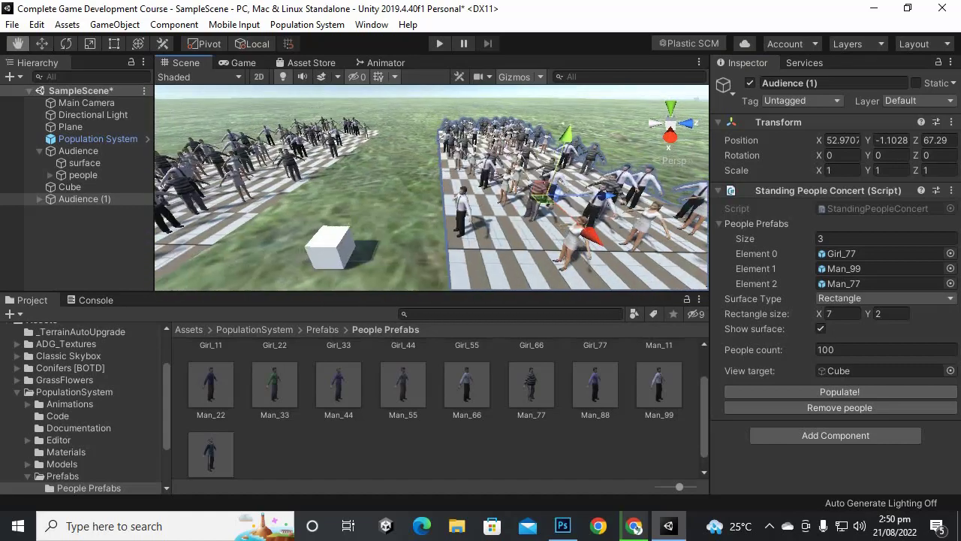
scroll(511, 196, down, 3)
key(s)
right_drag(511, 196, 492, 195)
click(86, 102)
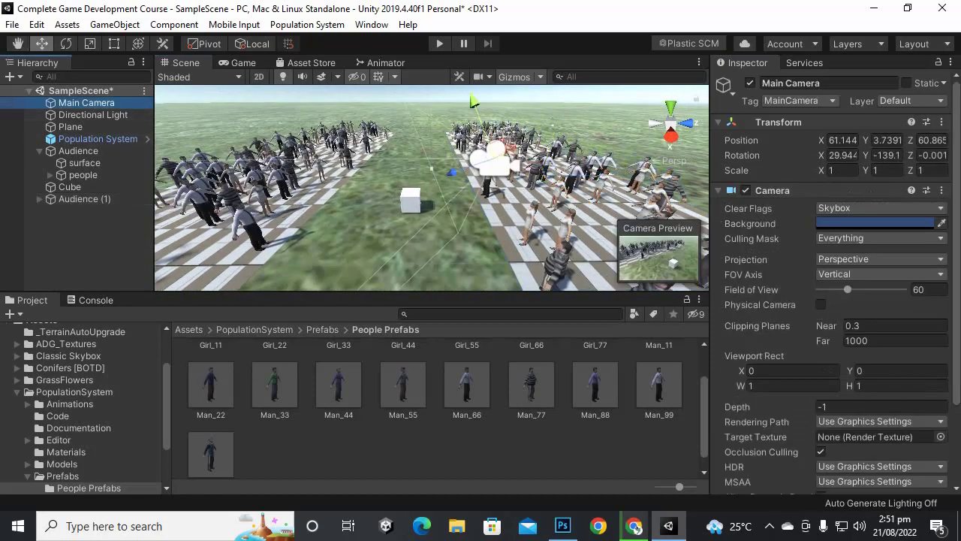
key(ctrl+shift+f)
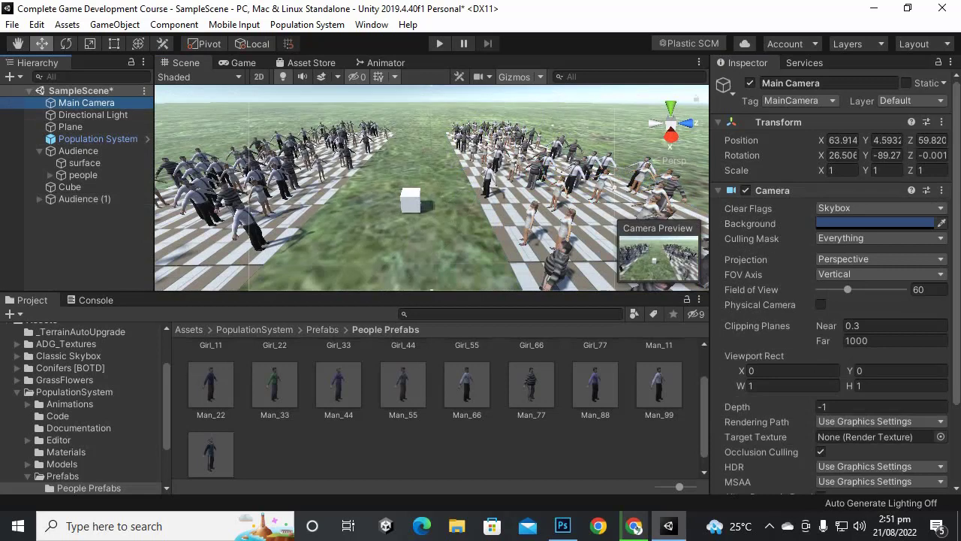
key(ctrl+p)
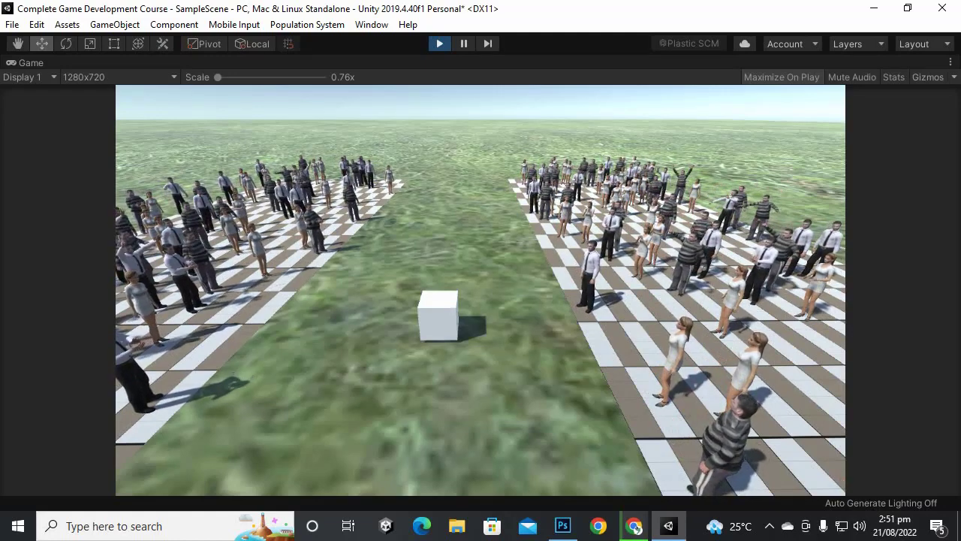
key(ctrl+p)
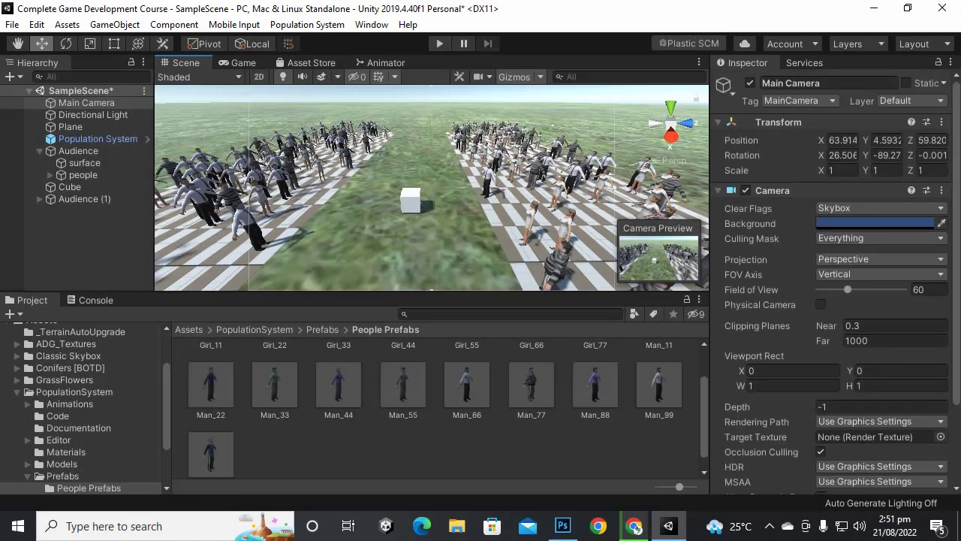
Open the girl controller used by the Girl_44 prefab's Animator and examine its animation states.
click(420, 450)
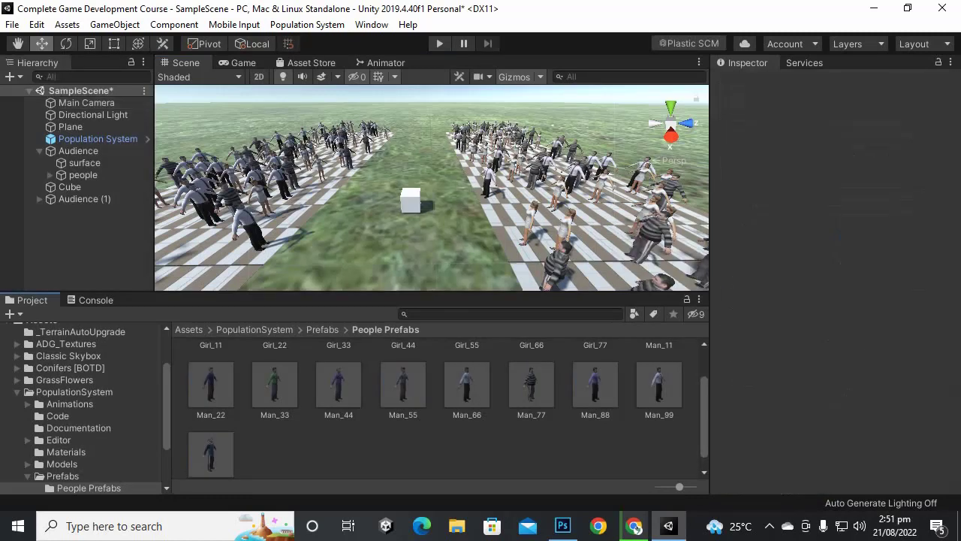
scroll(443, 409, up, 2)
click(402, 371)
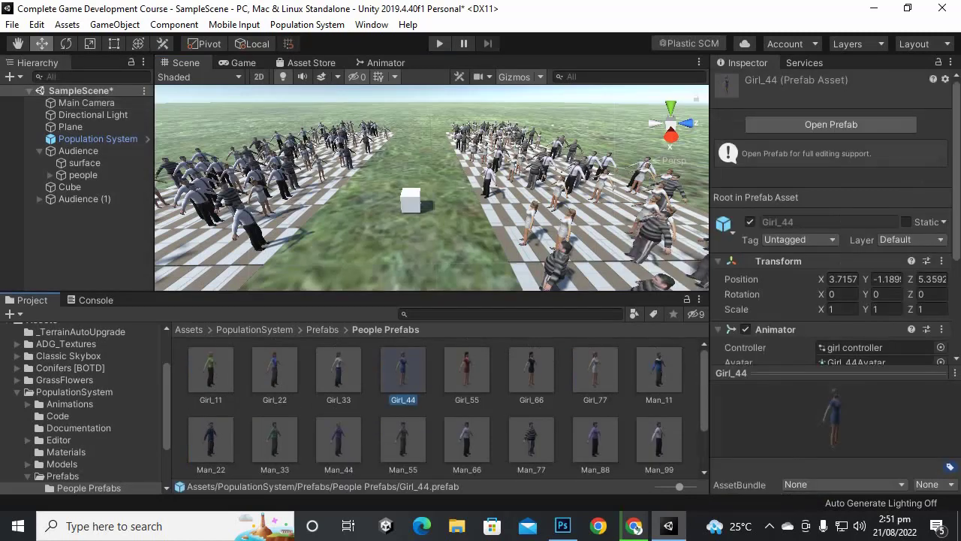
click(856, 347)
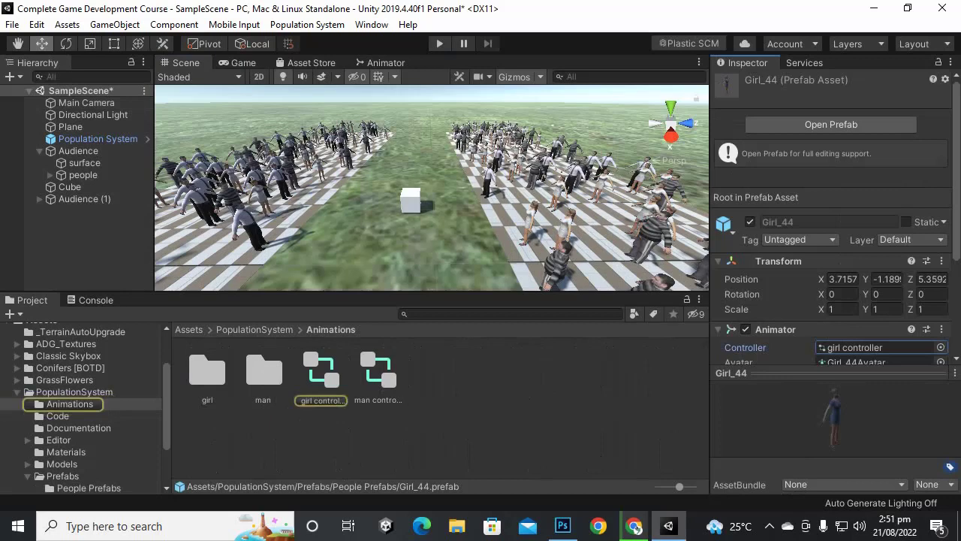
double_click(321, 375)
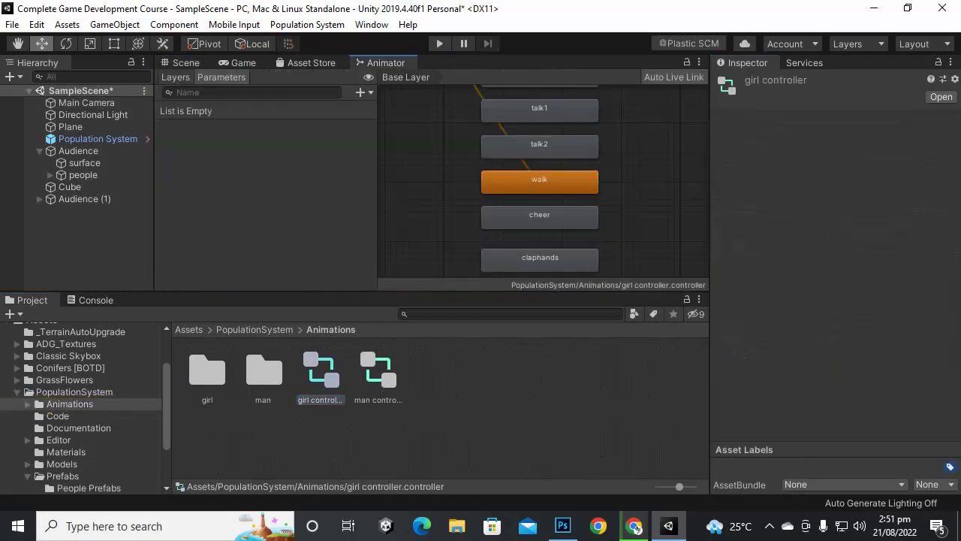
scroll(675, 170, down, 3)
middle_drag(676, 169, 589, 208)
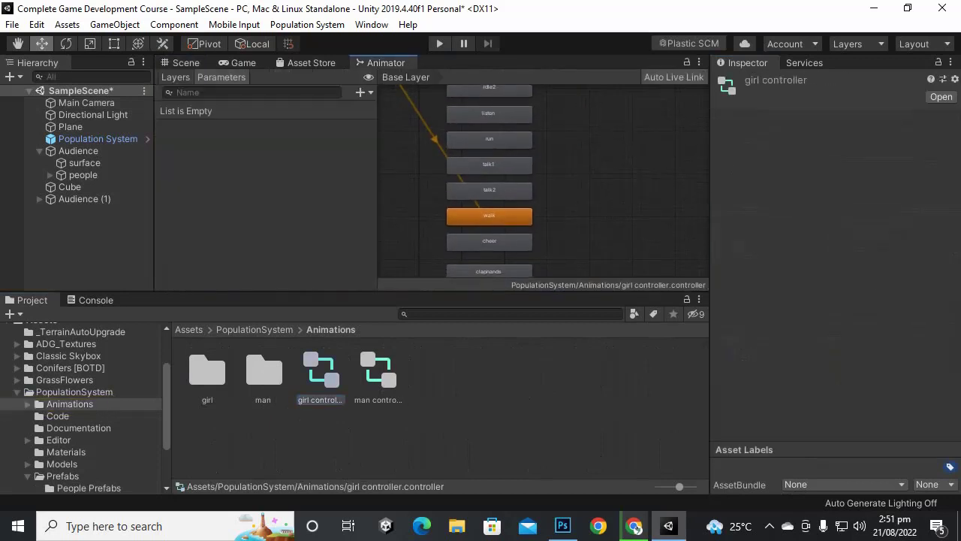
middle_drag(550, 143, 558, 198)
scroll(558, 101, up, 3)
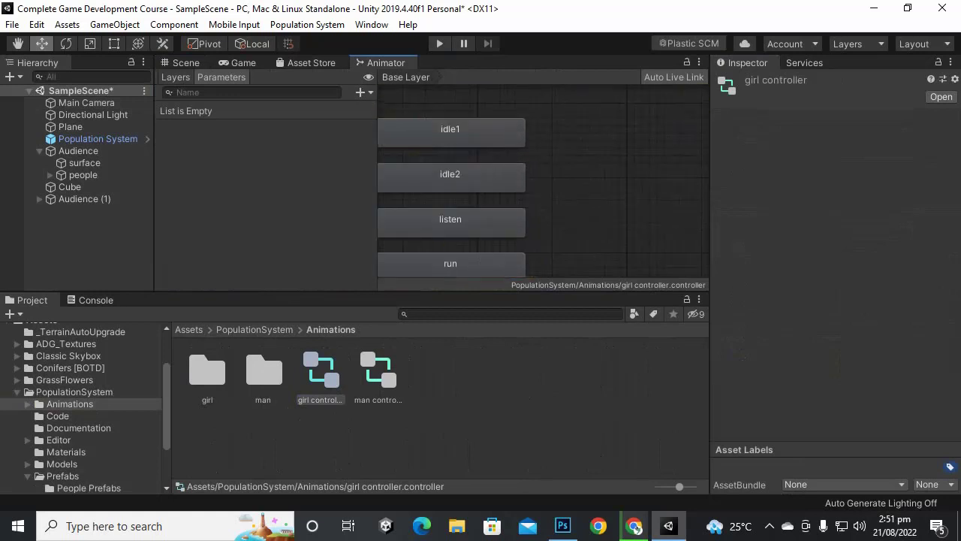
middle_drag(525, 233, 568, 116)
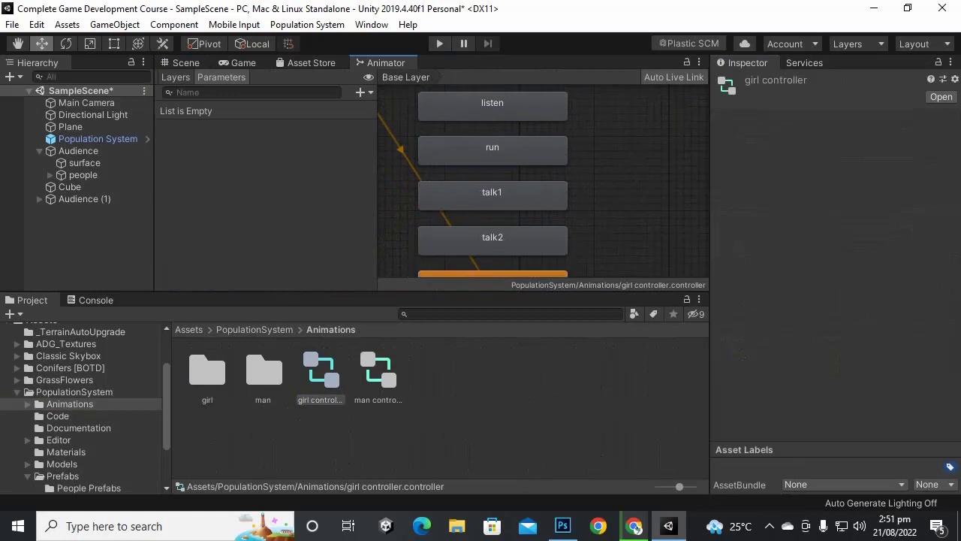
middle_drag(525, 248, 541, 93)
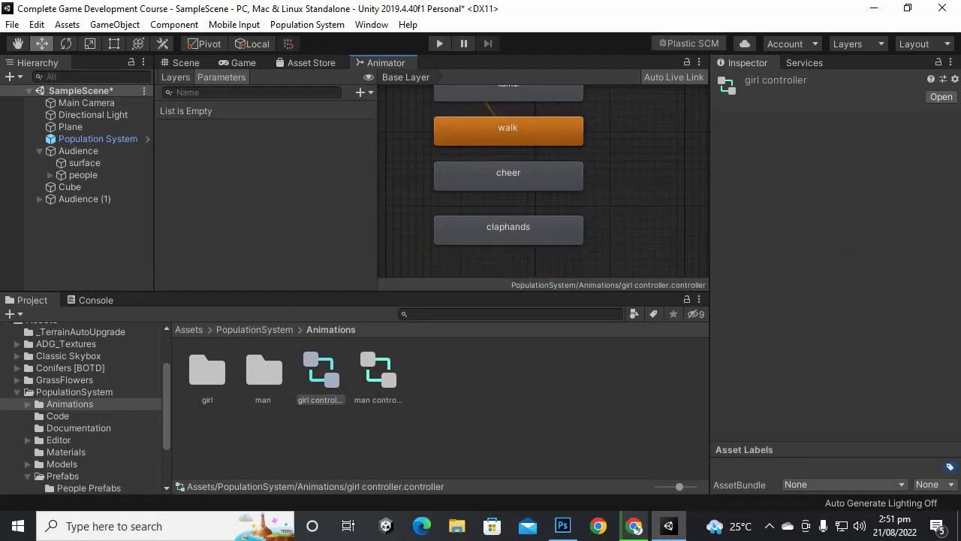
Examine the animation states in the man controller's state graph.
click(378, 375)
scroll(540, 182, up, 10)
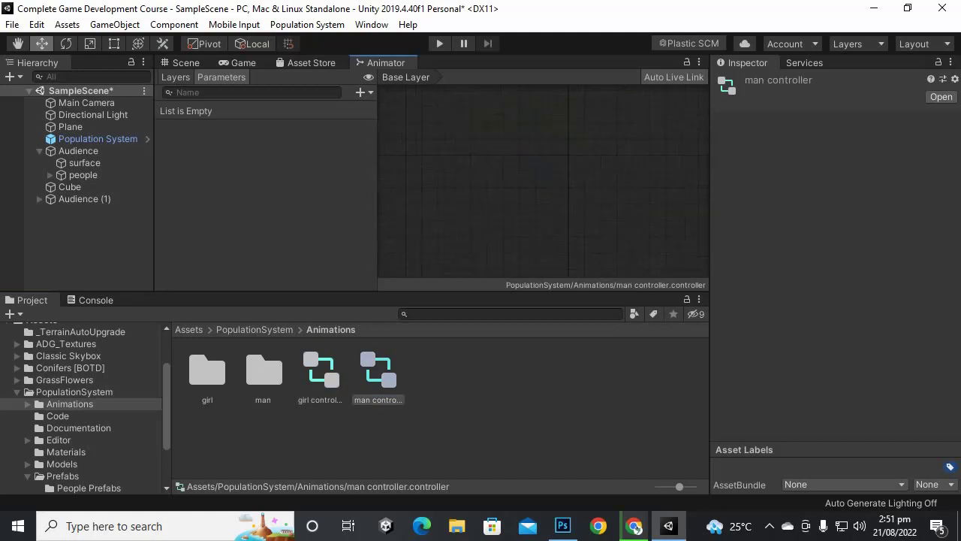
scroll(622, 211, down, 8)
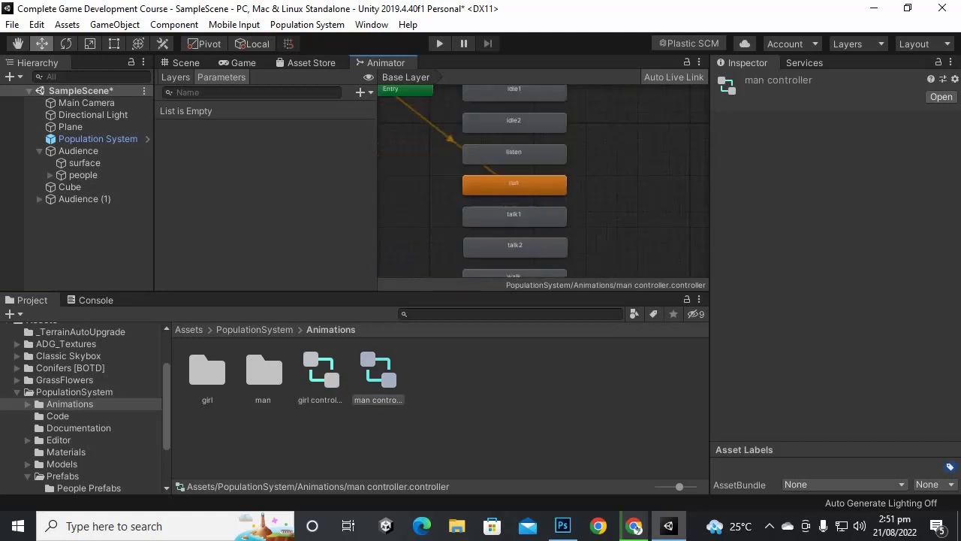
middle_drag(622, 211, 608, 151)
scroll(562, 196, up, 6)
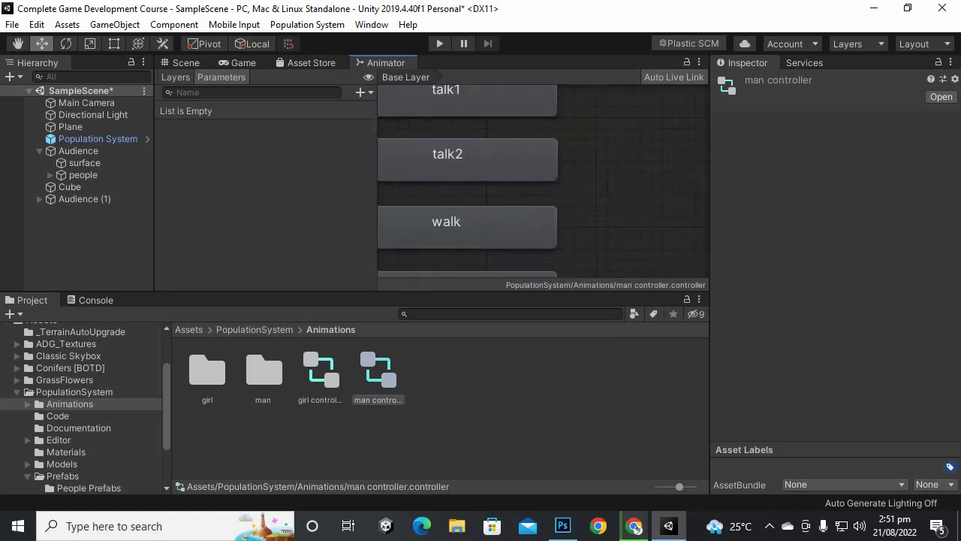
middle_drag(561, 255, 562, 402)
middle_drag(537, 226, 567, 316)
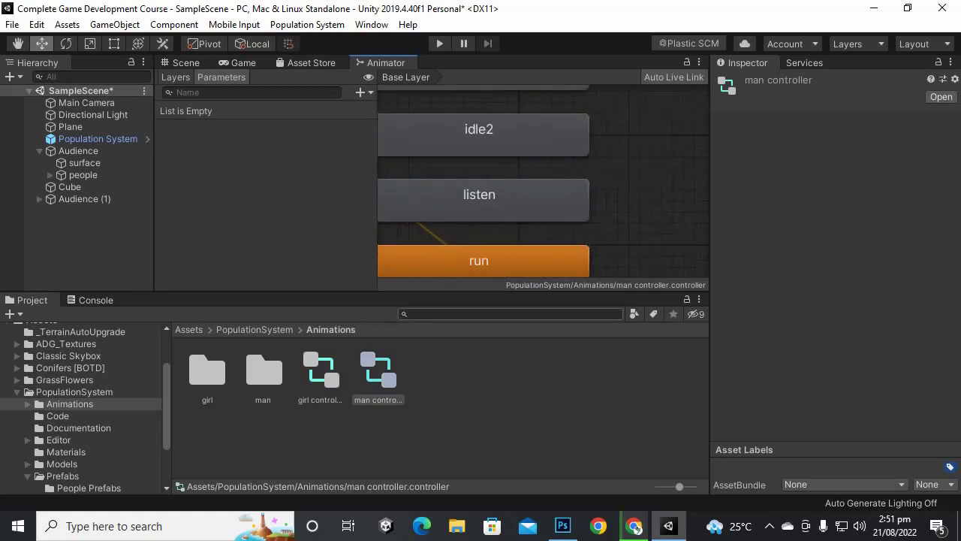
scroll(587, 196, down, 3)
middle_drag(588, 196, 617, 292)
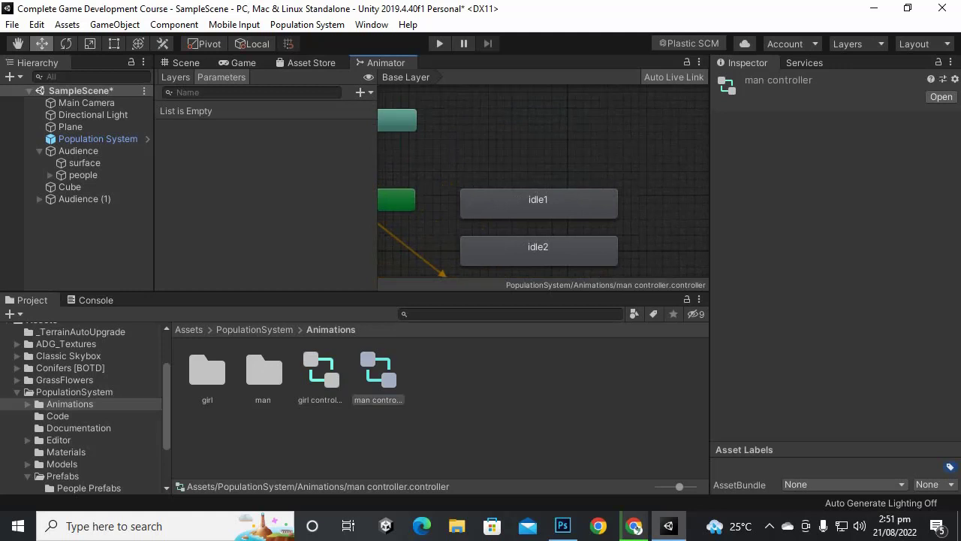
Inspect the idle1 and idle2 states in the man controller, and reopen the girl controller to check its first state.
click(538, 202)
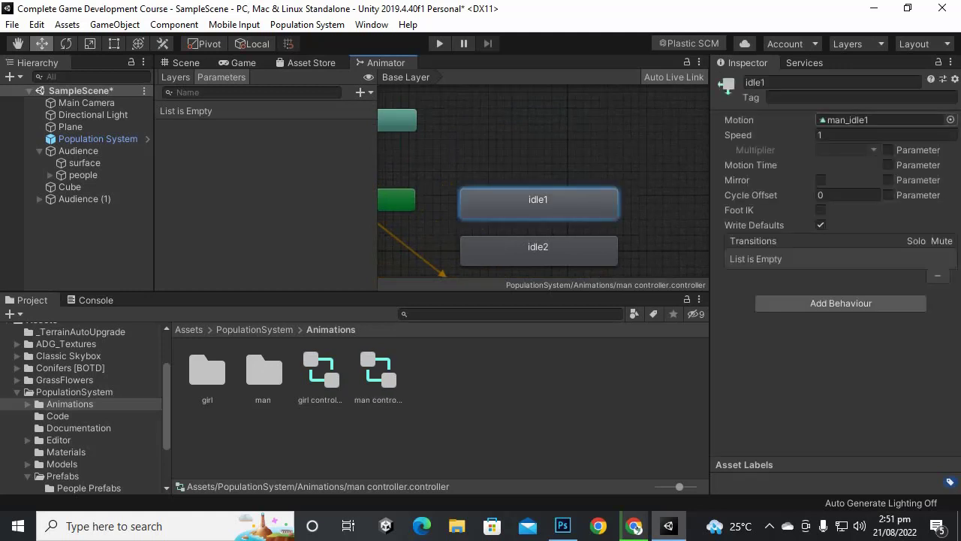
click(538, 250)
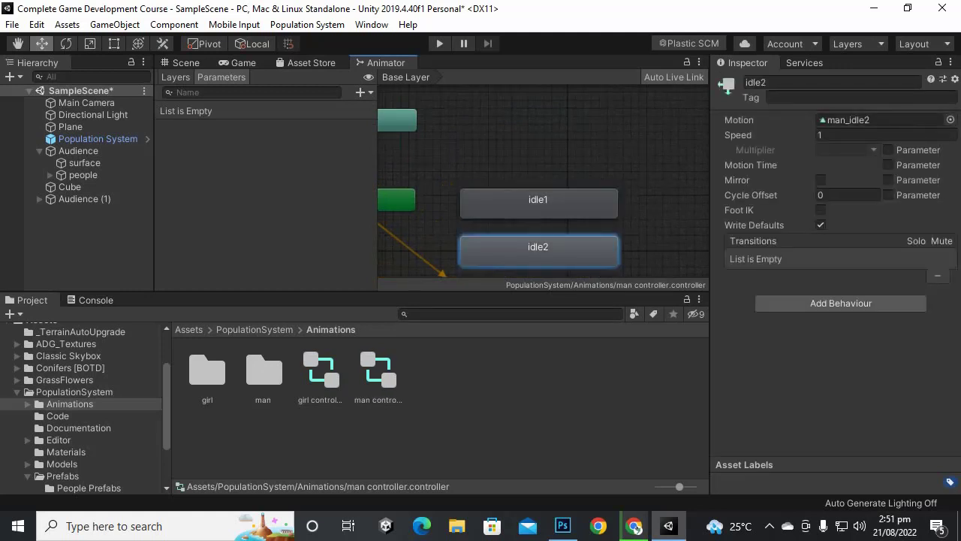
double_click(321, 376)
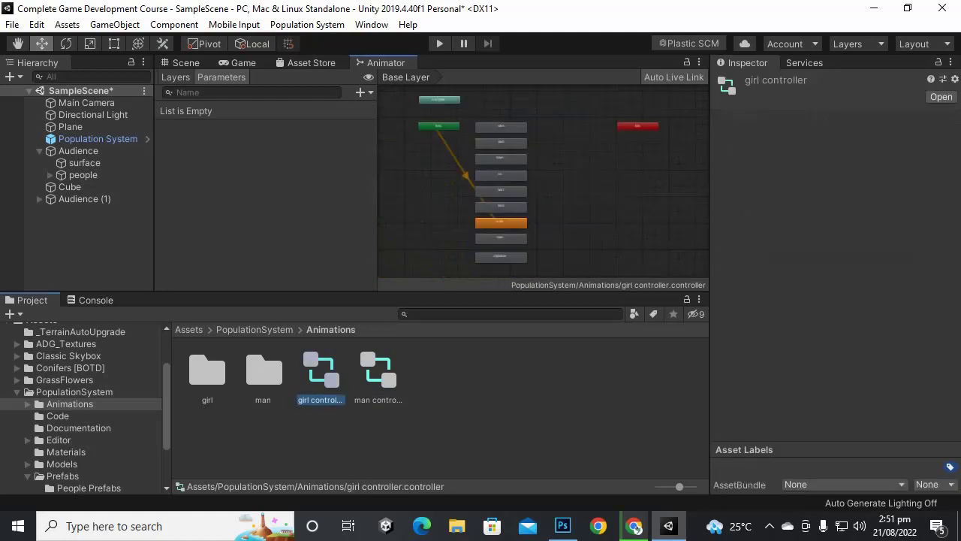
click(500, 127)
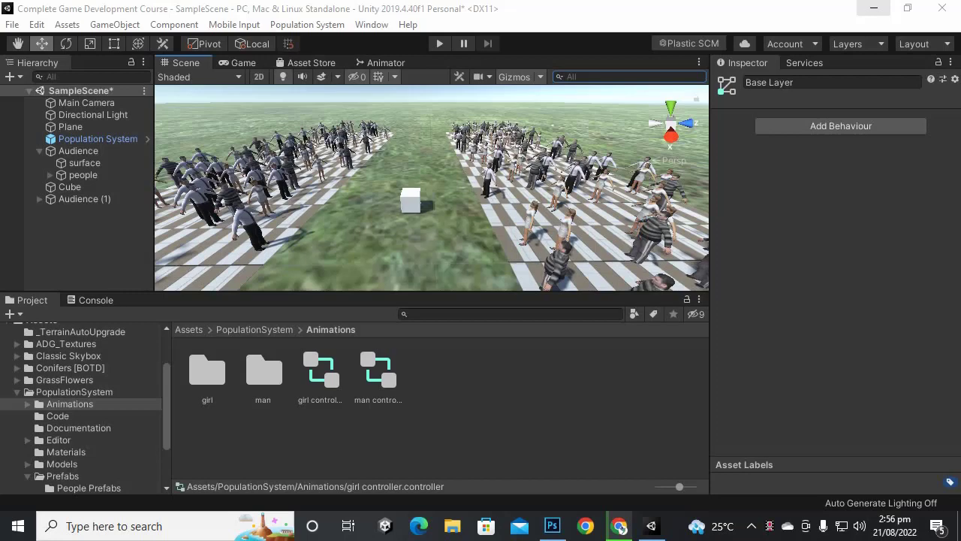
Delete both Audience objects and the Cube from the scene.
drag(710, 225, 730, 225)
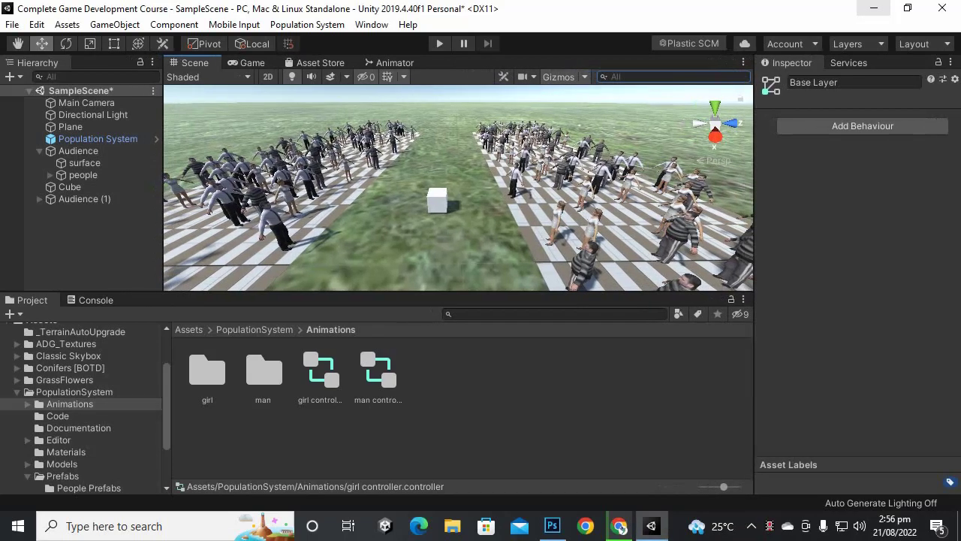
click(189, 329)
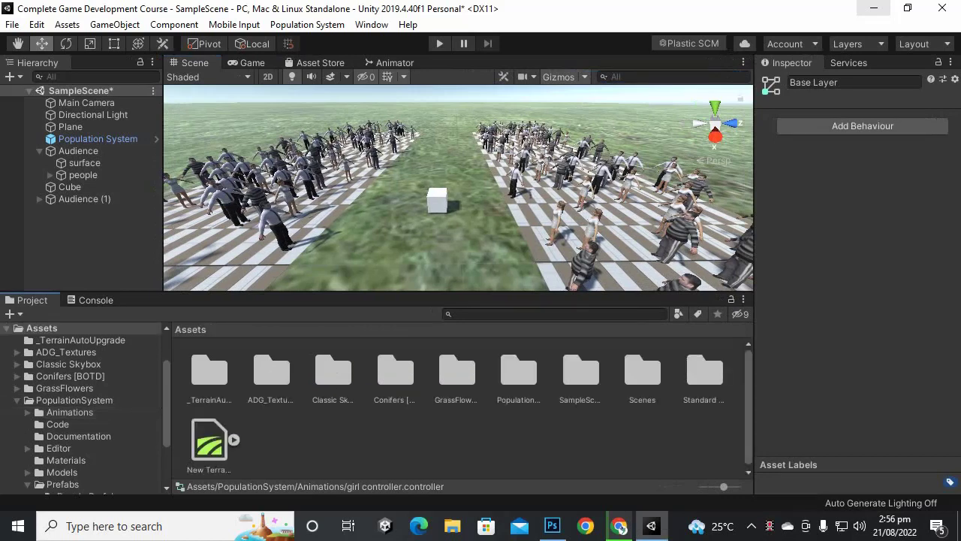
click(79, 150)
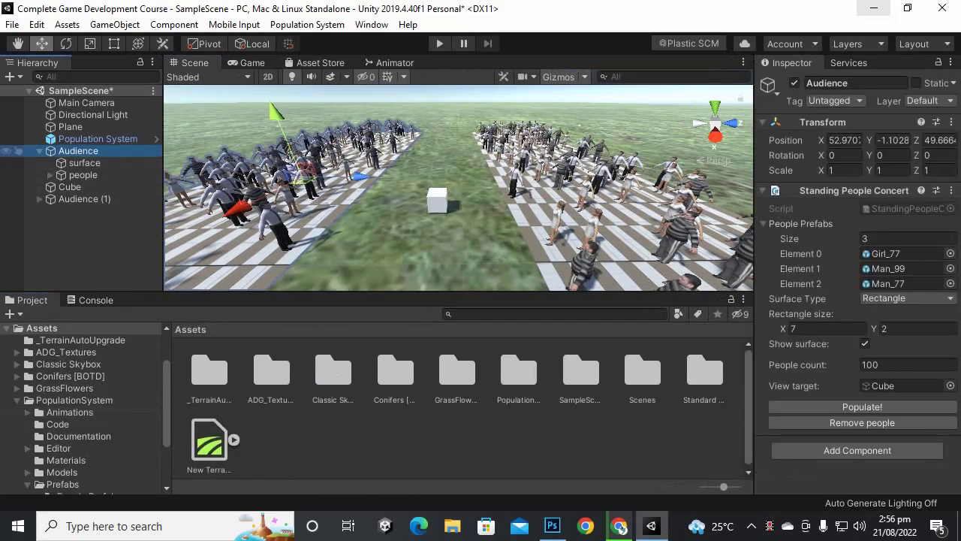
key(Delete)
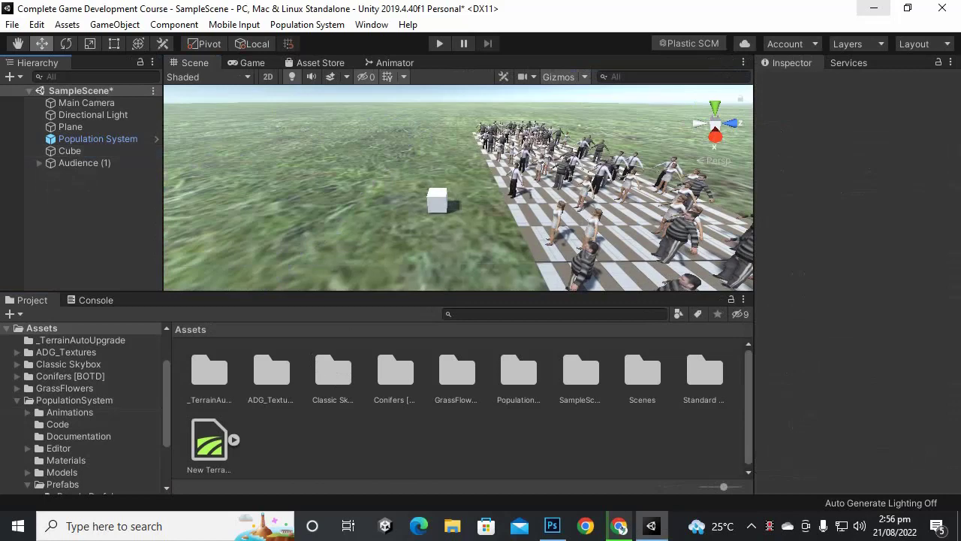
click(84, 162)
key(Delete)
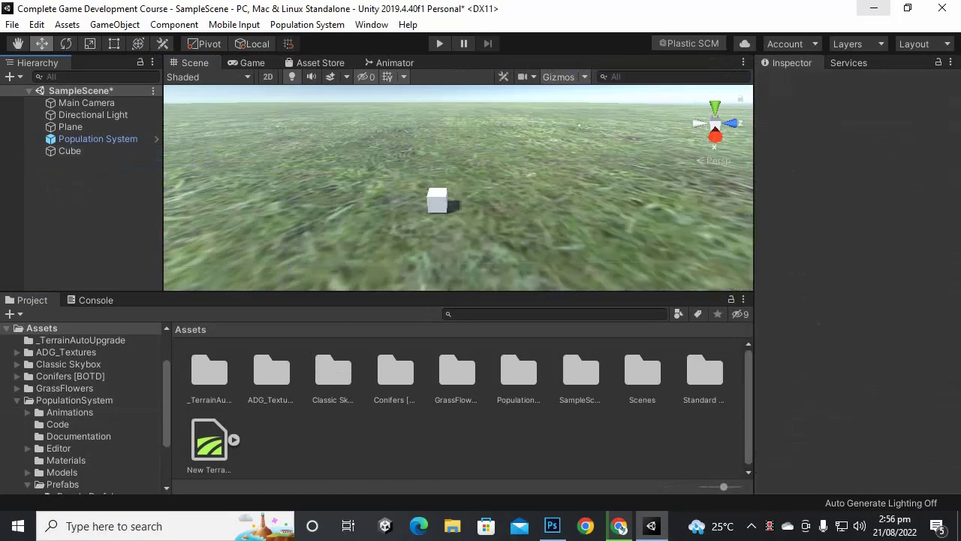
click(437, 199)
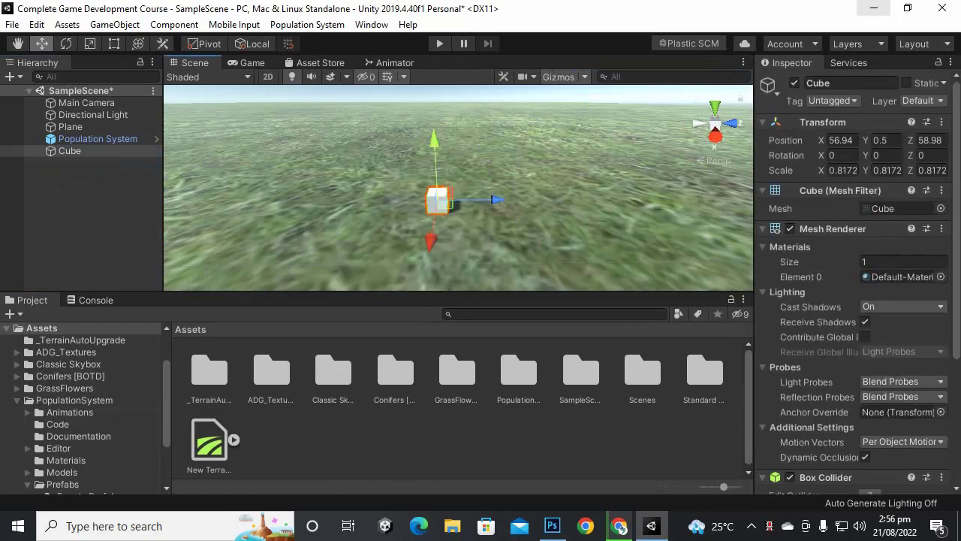
key(Delete)
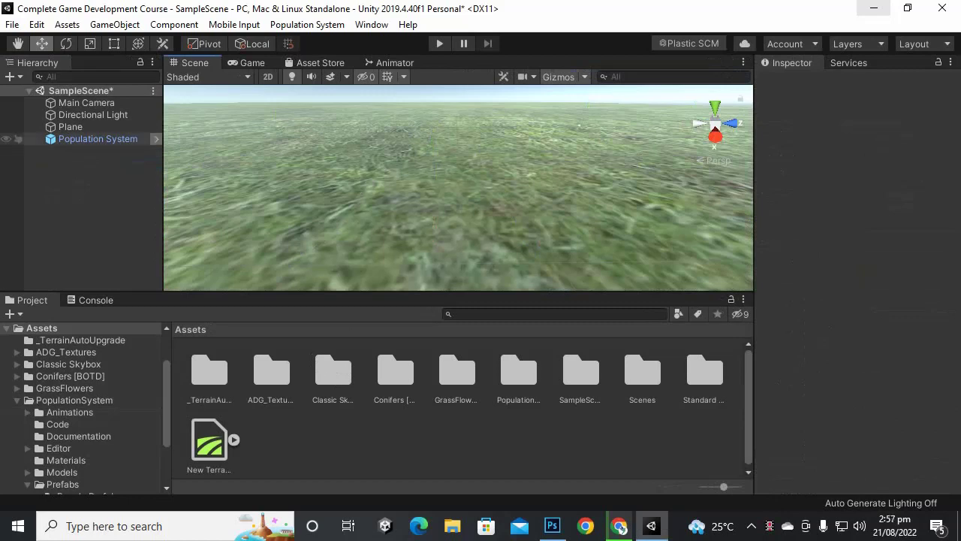
Create a Talking people group from the Population System's standing people options and place it on the grass plane.
scroll(458, 187, down, 3)
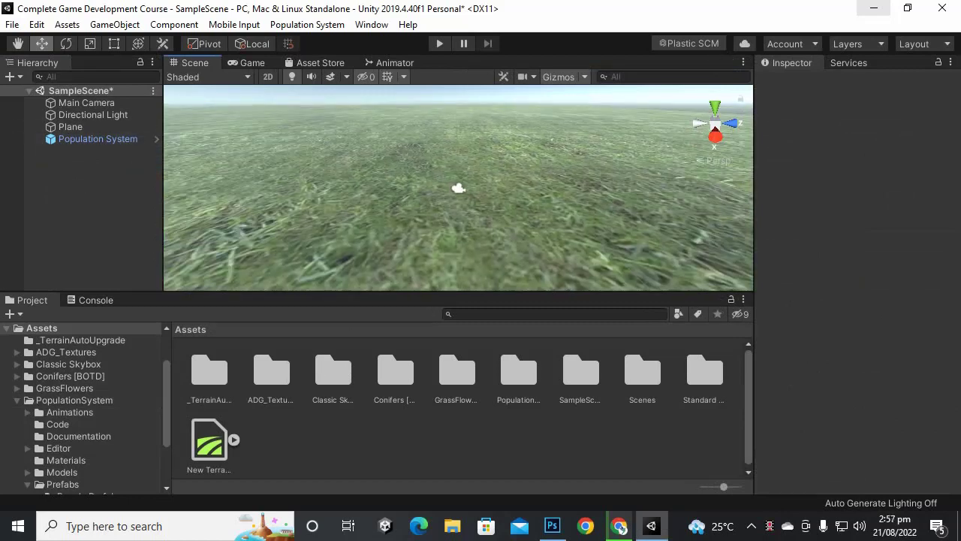
scroll(457, 187, down, 3)
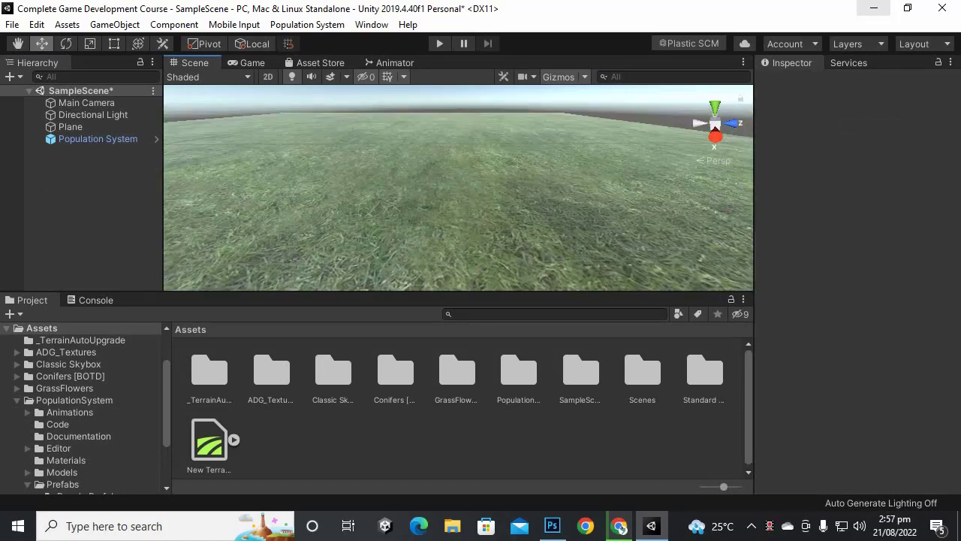
click(308, 24)
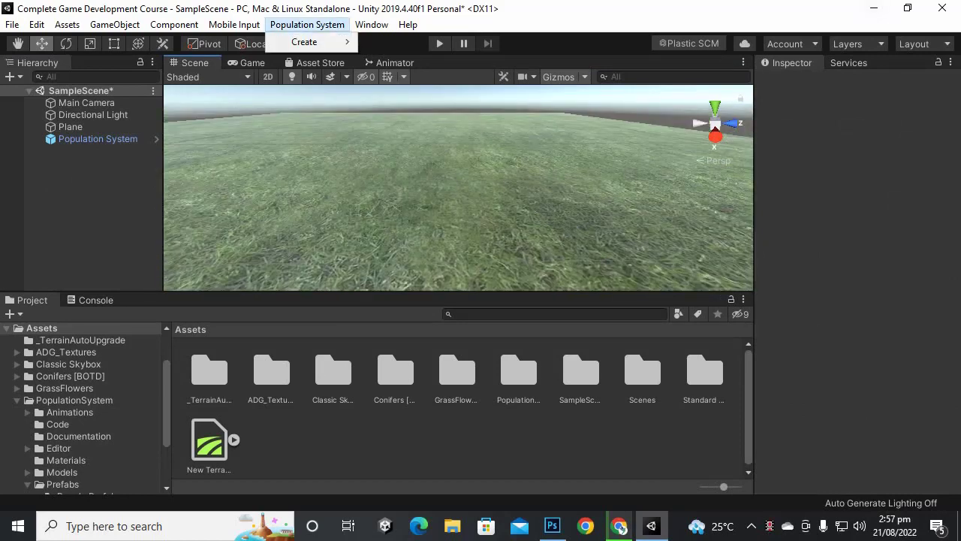
mouse_move(304, 41)
mouse_move(412, 41)
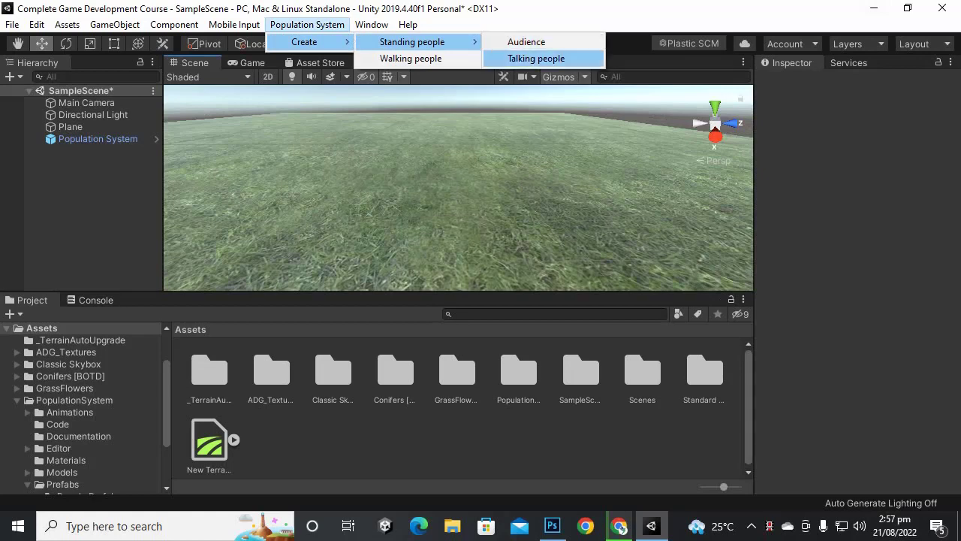
click(537, 58)
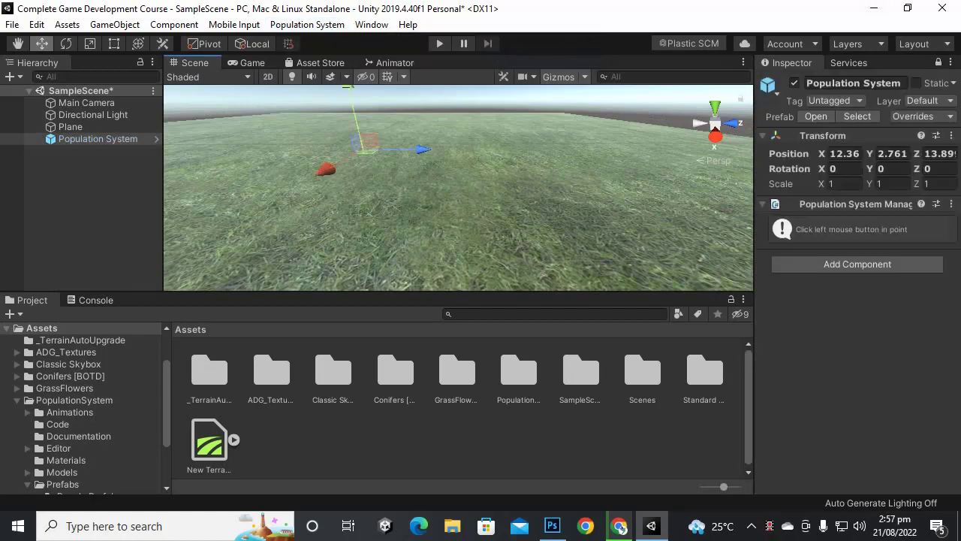
click(395, 186)
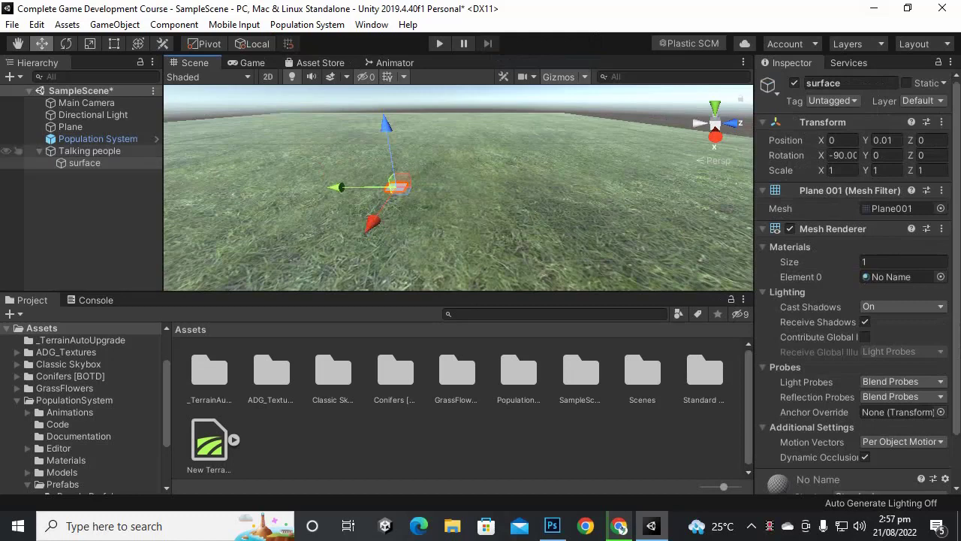
Set the Talking people surface's rectangle size to X 5 and Y 5.
click(89, 150)
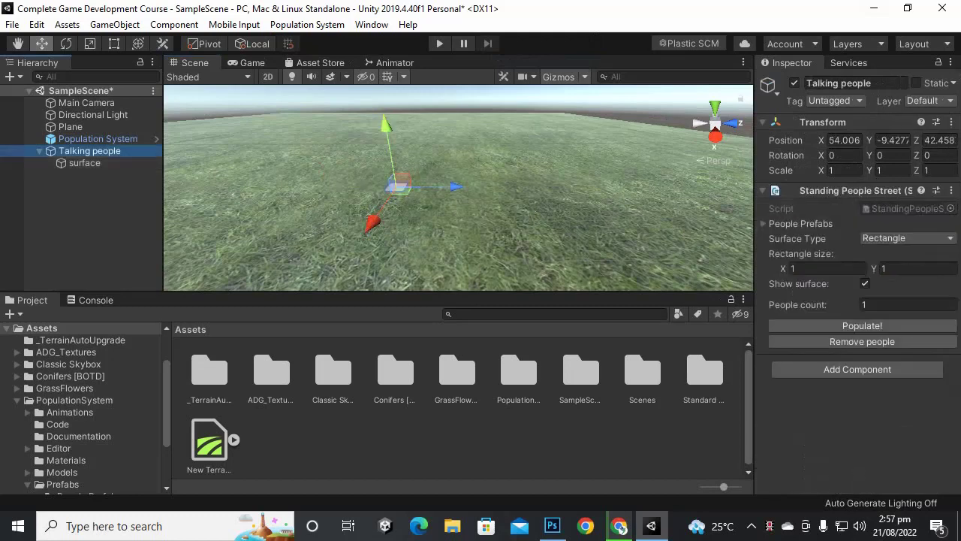
click(827, 268)
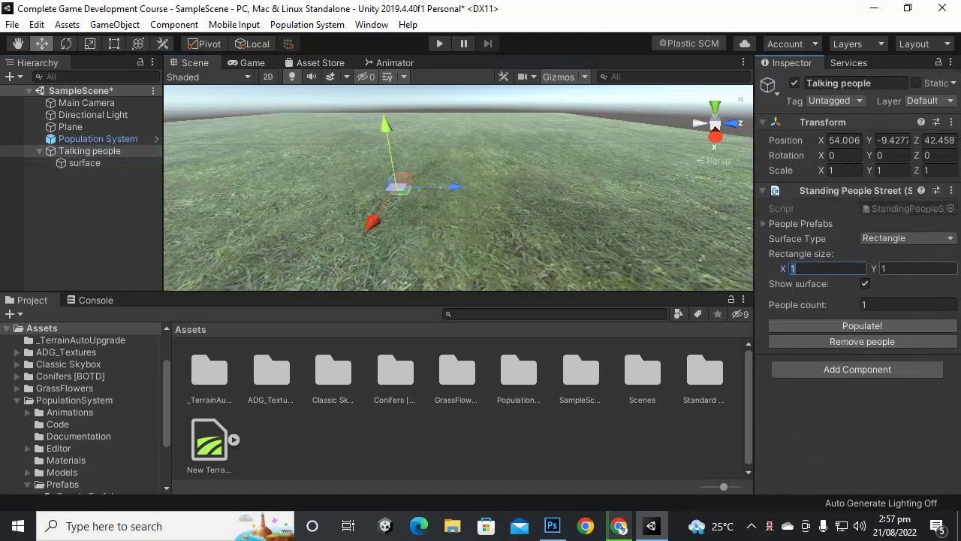
text(5)
key(Tab)
text(5)
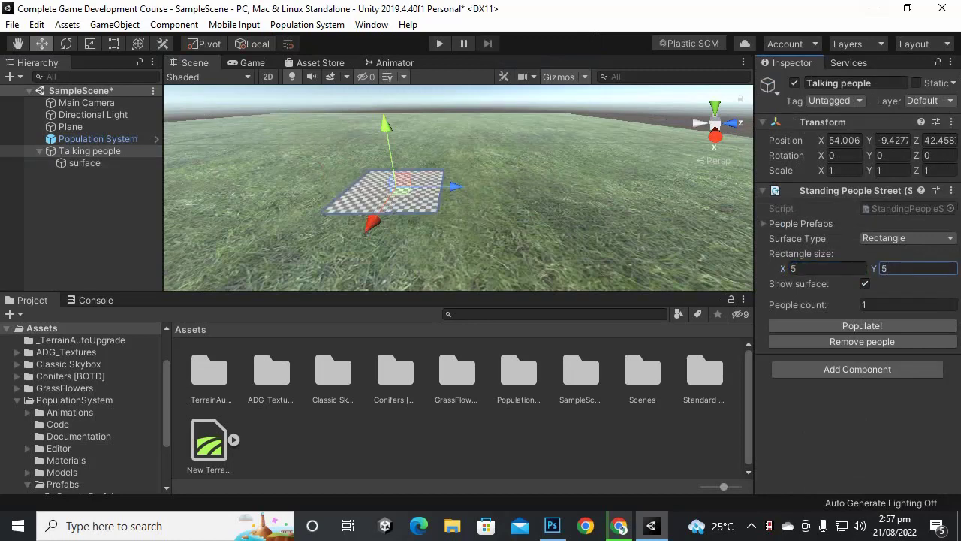
Set the size of the Talking people group's People Prefabs list to 10.
scroll(458, 187, up, 5)
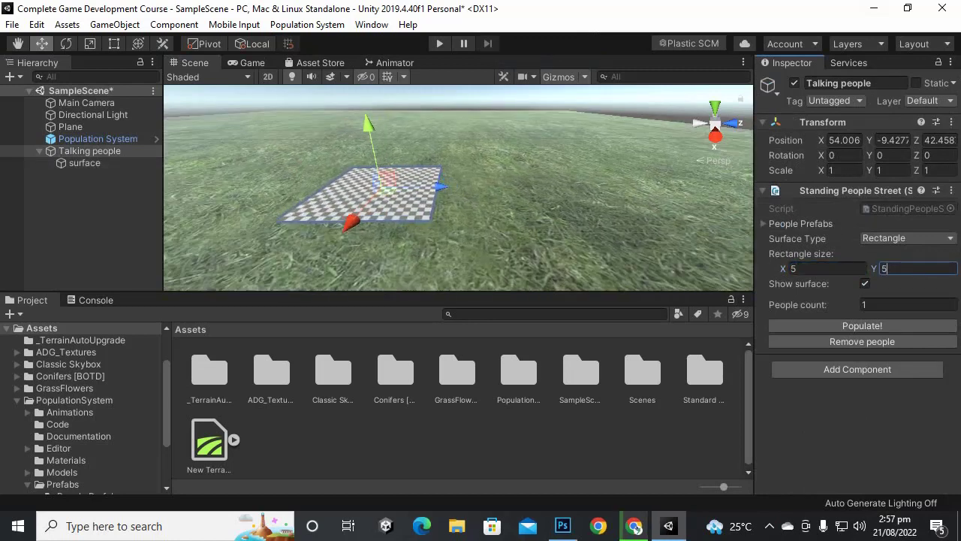
middle_drag(255, 191, 600, 192)
scroll(655, 193, down, 3)
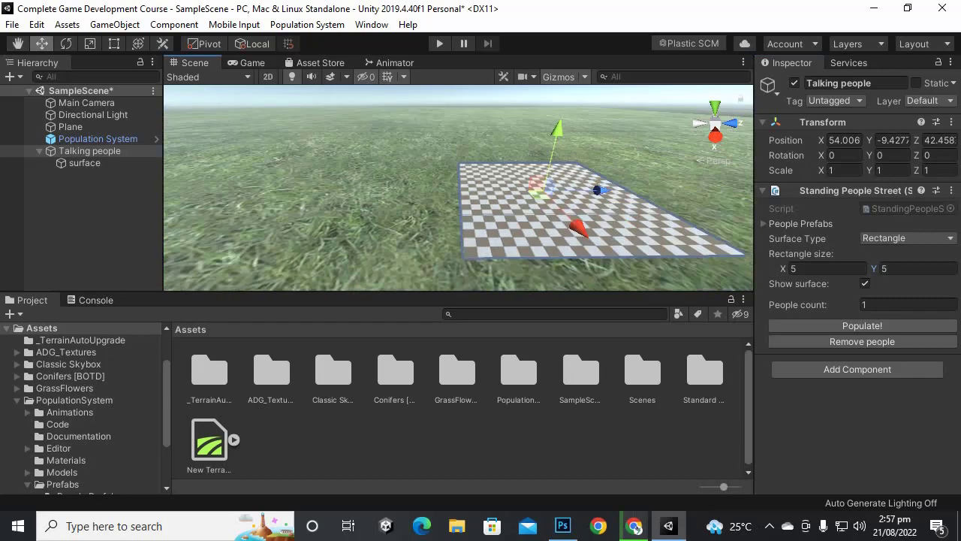
middle_drag(740, 208, 622, 187)
scroll(623, 187, down, 1)
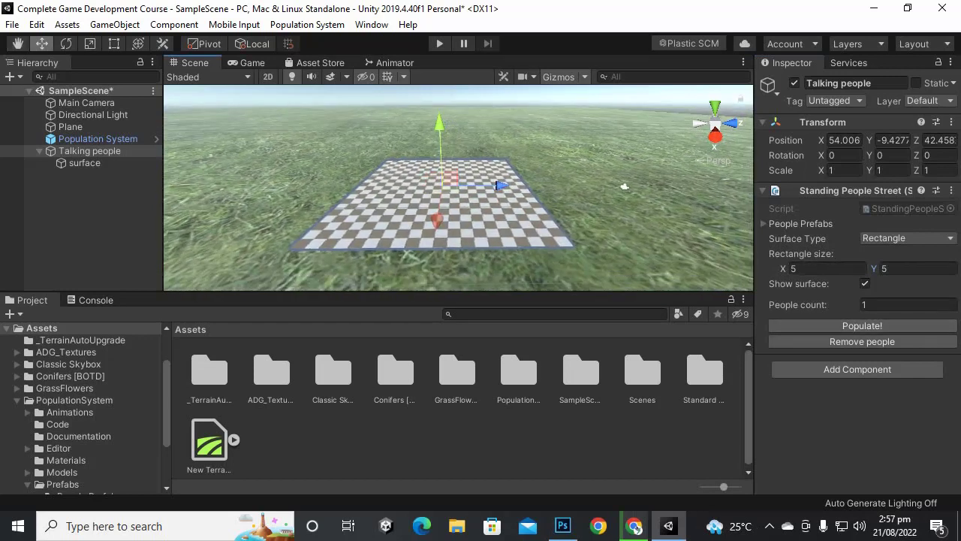
click(764, 223)
click(907, 238)
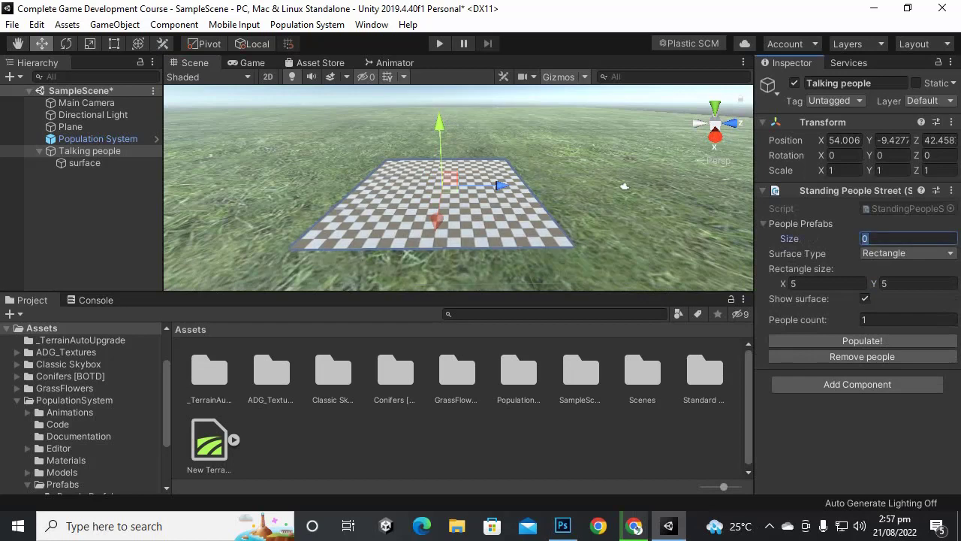
text(10)
key(Return)
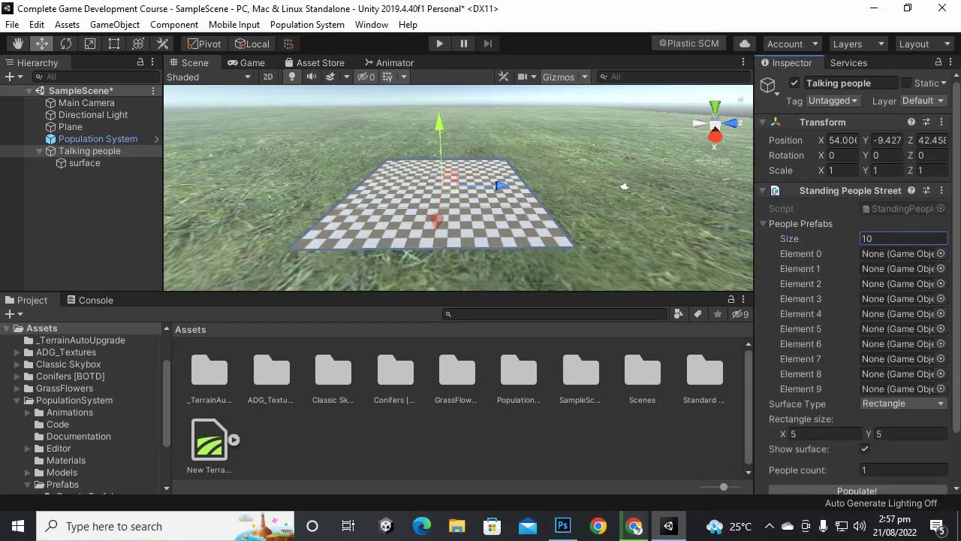
Open the PopulationSystem asset's People Prefabs folder and reselect the Talking people object.
double_click(518, 375)
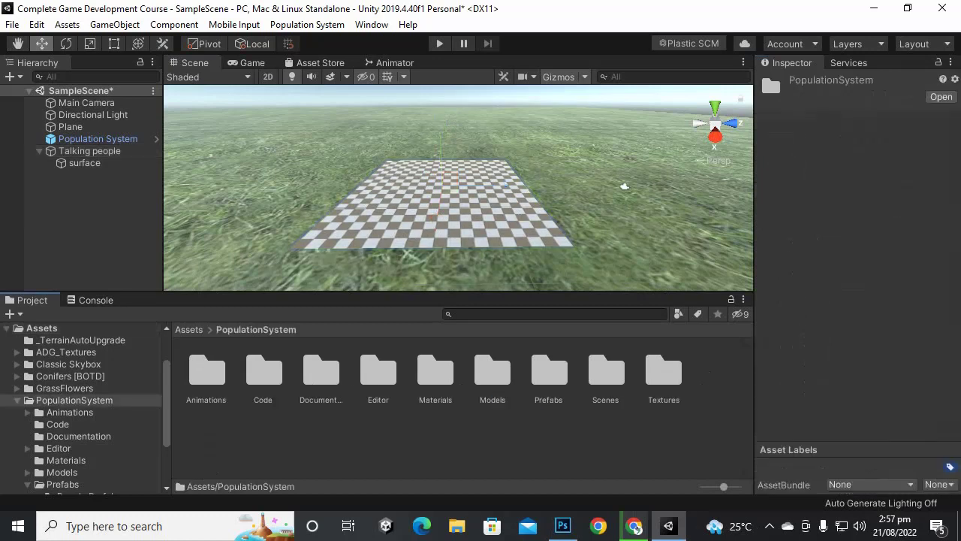
click(491, 376)
double_click(549, 375)
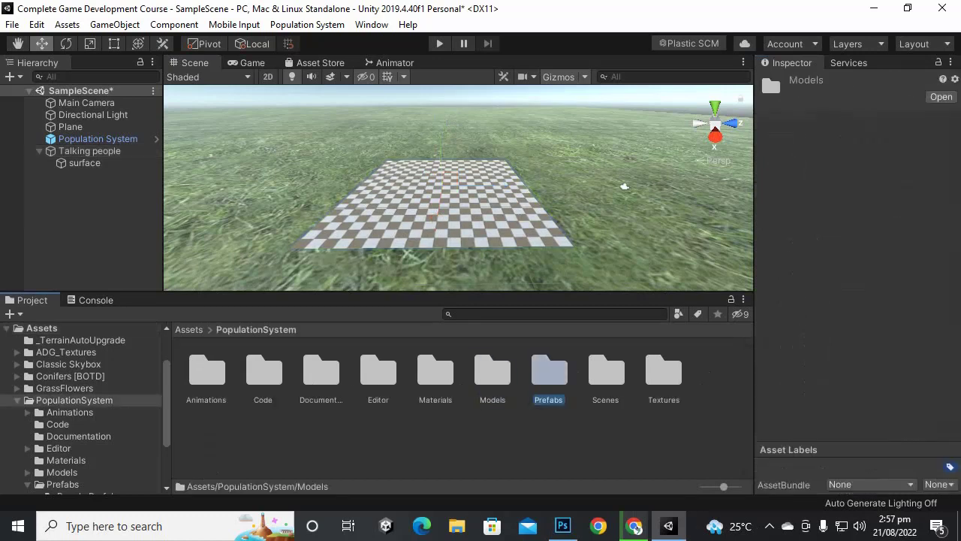
double_click(207, 370)
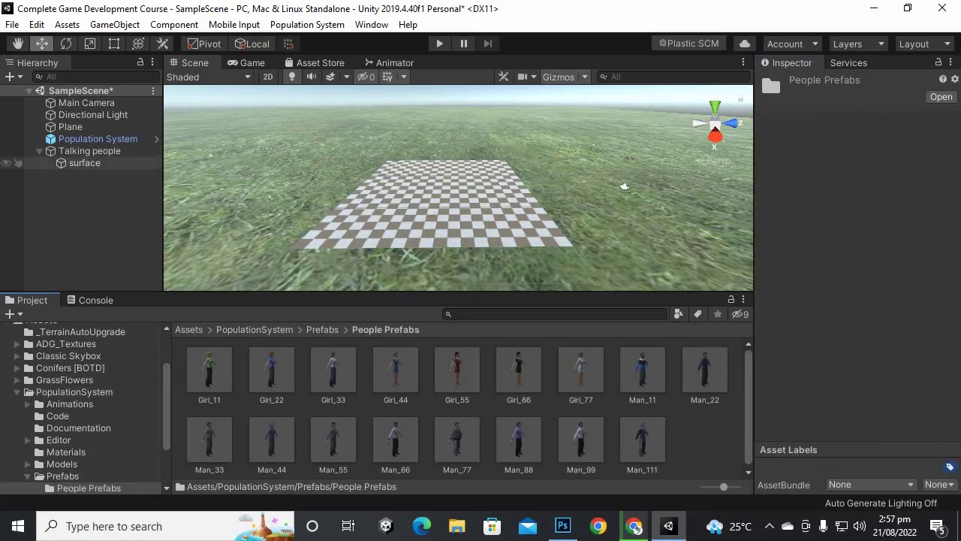
click(90, 151)
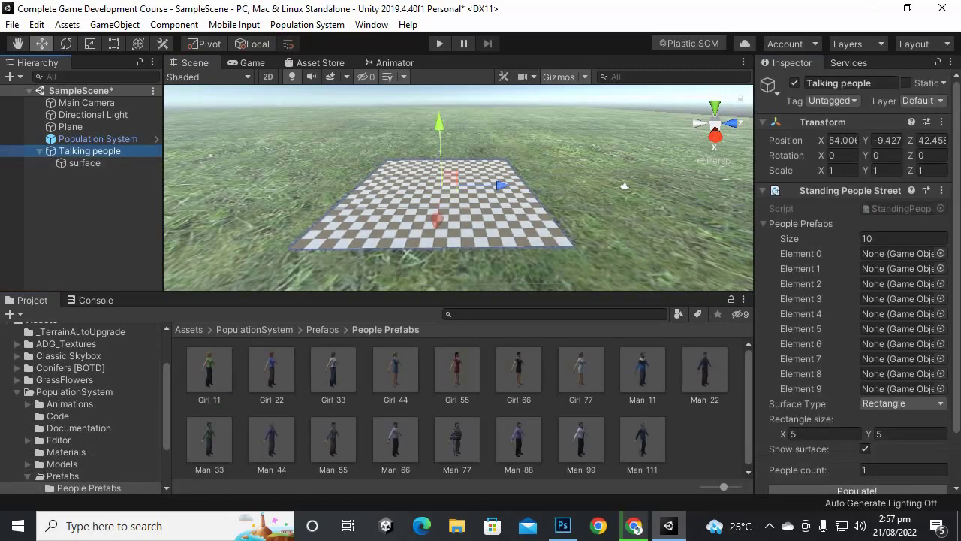
Assign Girl_11, Girl_66, Man_22, Man_99, Man_66, Man_44, Man_33, Man_111, Man_11 and Girl_55 to People Prefabs Elements 0 to 9 in that order.
drag(210, 370, 897, 253)
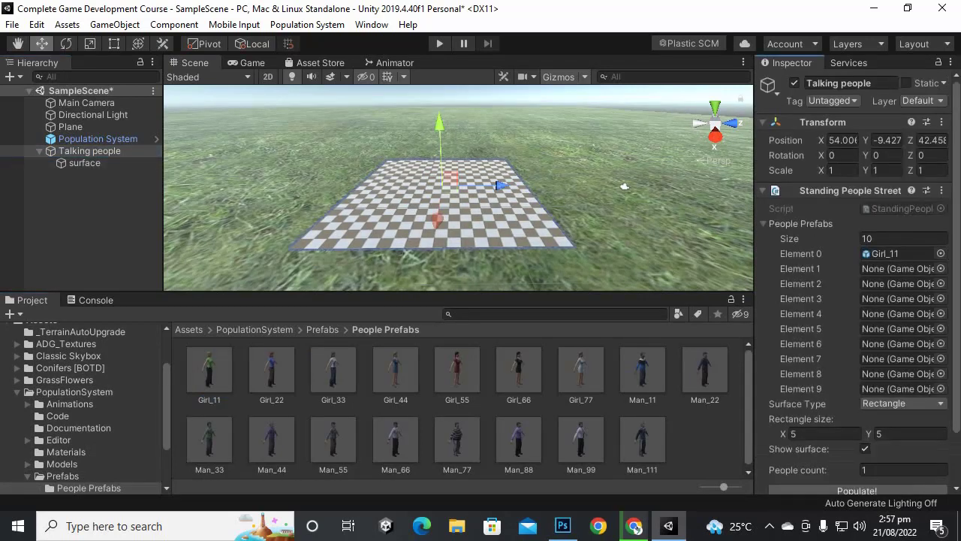
drag(519, 369, 897, 268)
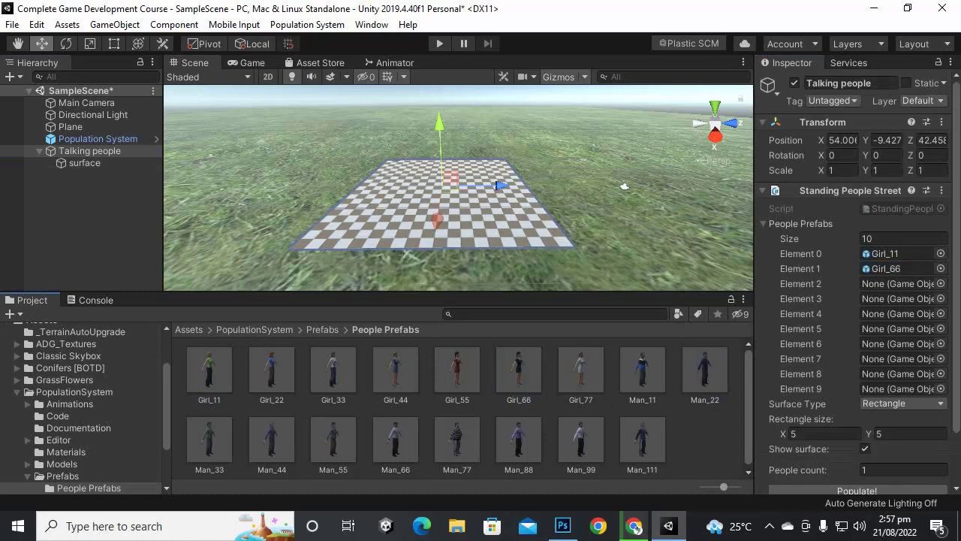
drag(704, 370, 898, 298)
drag(395, 439, 898, 313)
drag(334, 439, 897, 336)
drag(271, 439, 897, 328)
drag(209, 440, 898, 343)
drag(518, 443, 897, 359)
drag(642, 367, 897, 373)
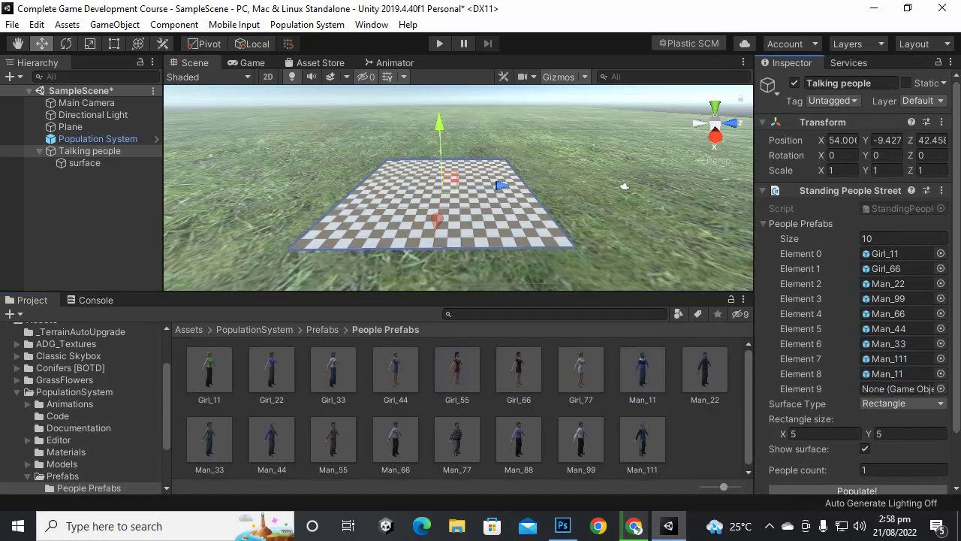
drag(456, 368, 897, 389)
Populate the Talking people surface, set its people count to 100, and populate it again.
scroll(856, 338, down, 2)
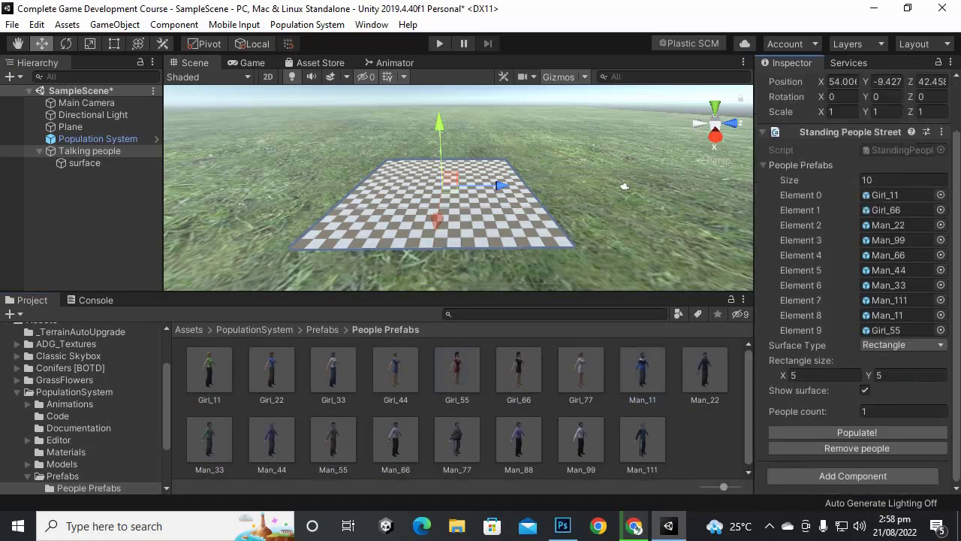
click(857, 431)
click(867, 411)
double_click(867, 411)
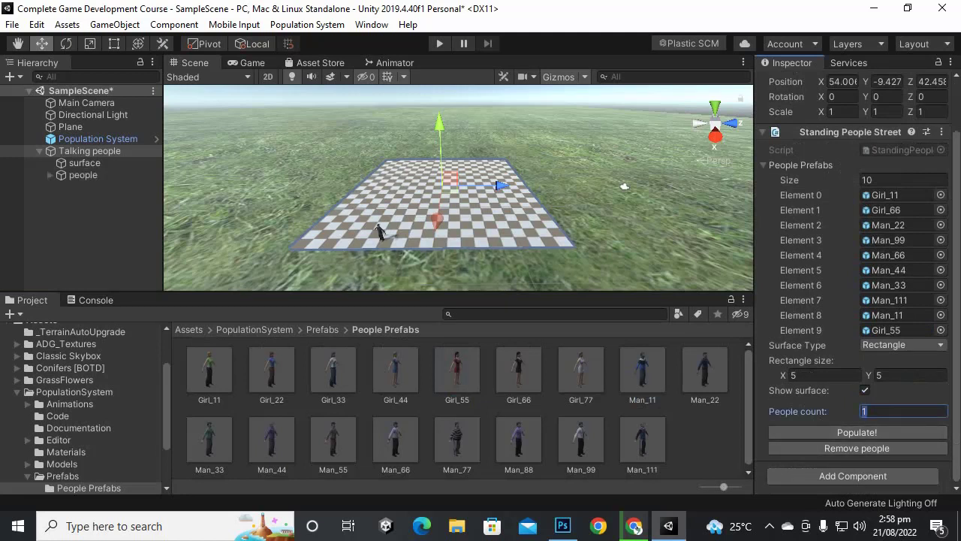
text(100)
click(857, 432)
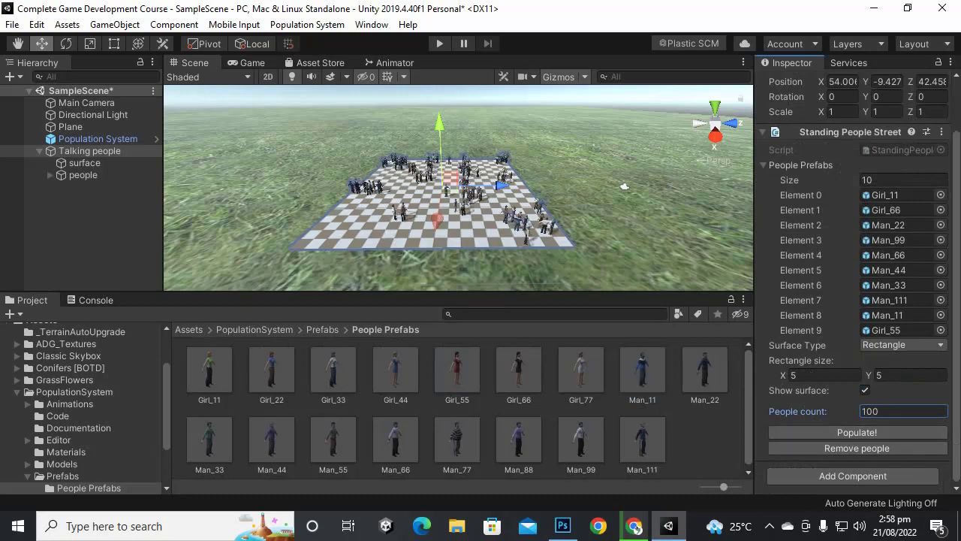
Align the Main Camera with a closer view of the talking groups and play-test the scene.
scroll(458, 188, up, 10)
scroll(458, 187, down, 7)
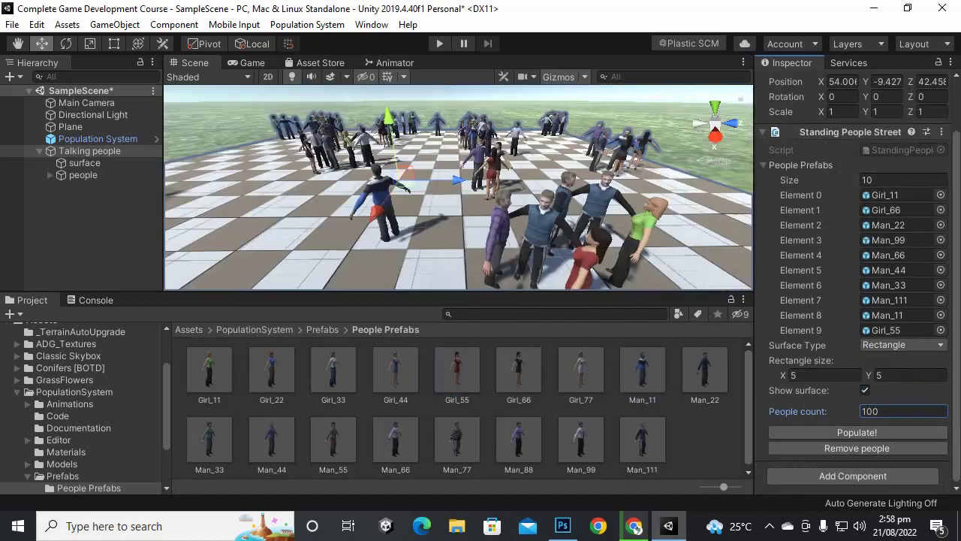
middle_drag(443, 188, 413, 214)
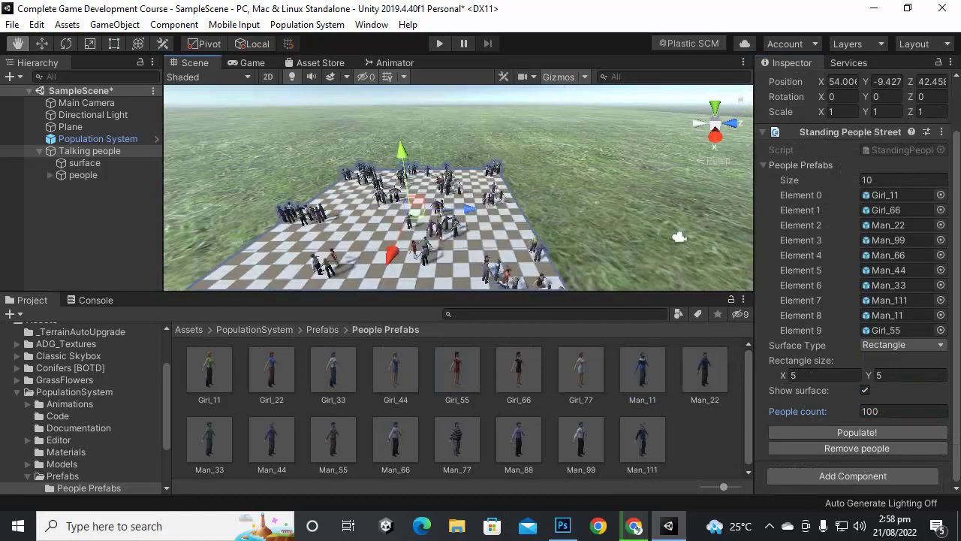
scroll(678, 237, up, 6)
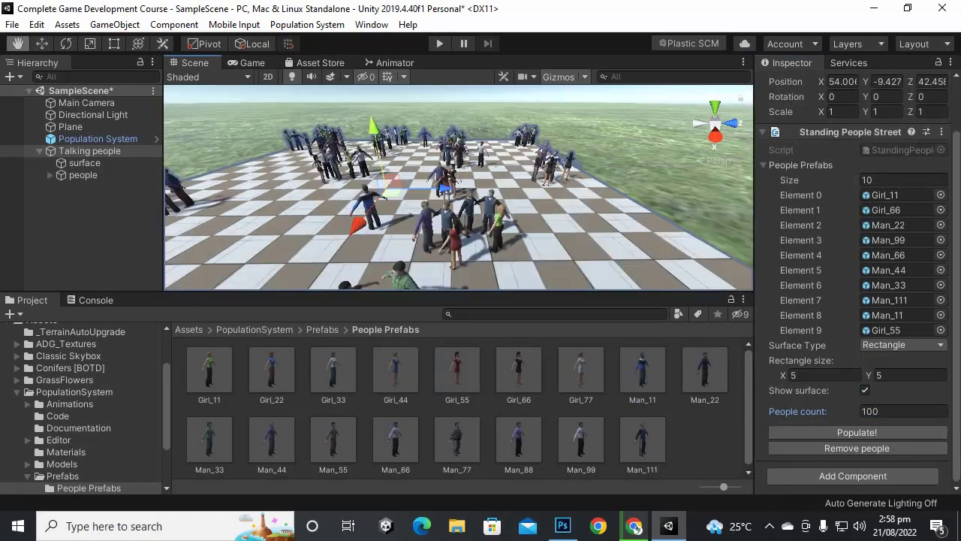
scroll(458, 188, up, 3)
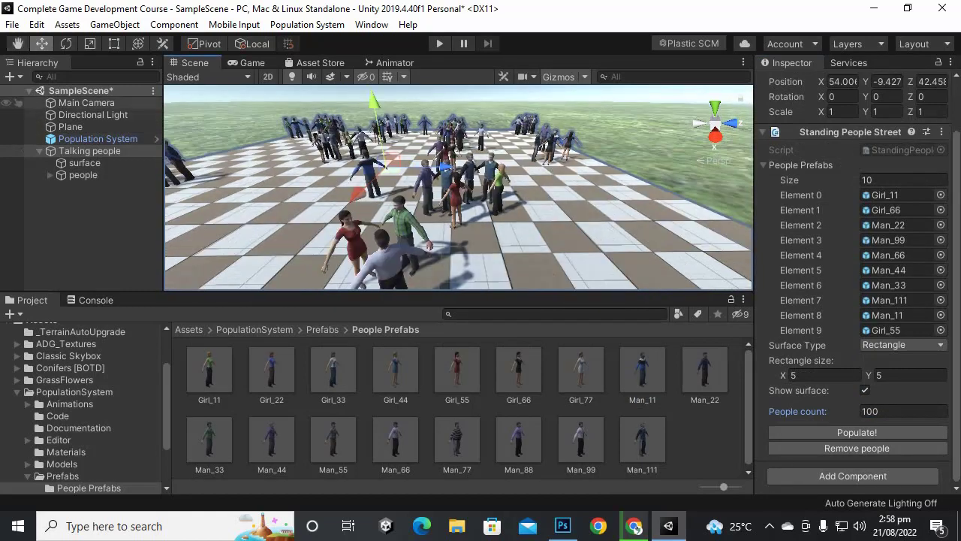
click(84, 103)
key(ctrl+shift+f)
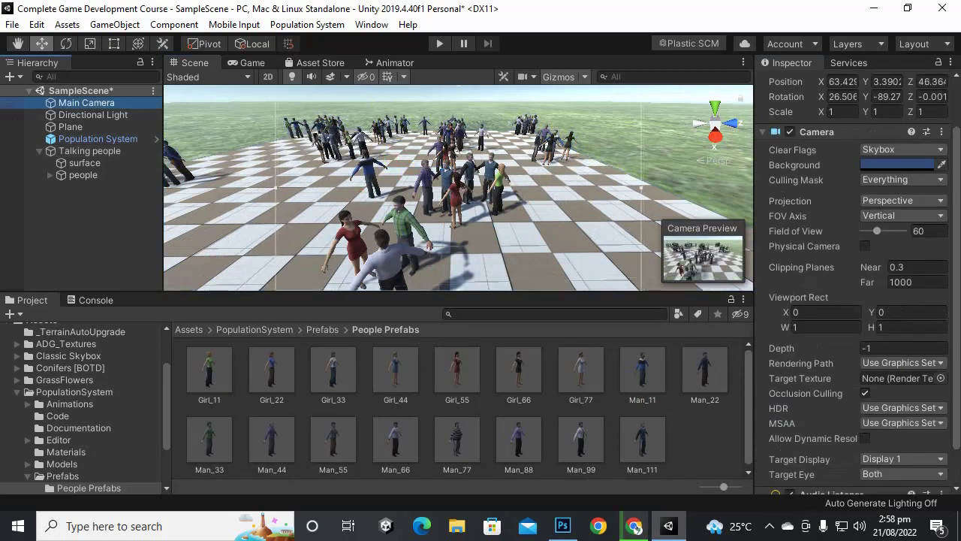
key(ctrl+p)
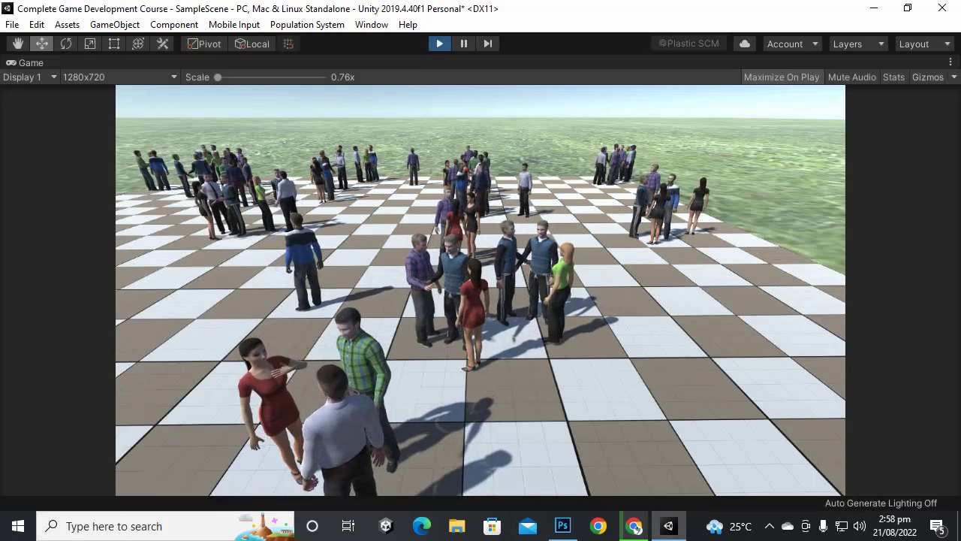
key(ctrl+p)
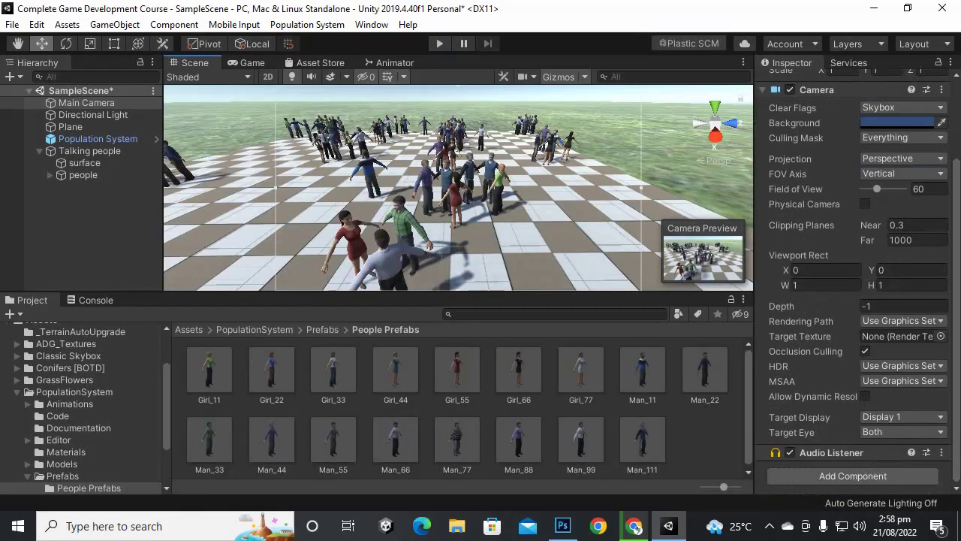
Change the Talking people surface type to Circle with a diameter of 5 and populate it again.
click(89, 151)
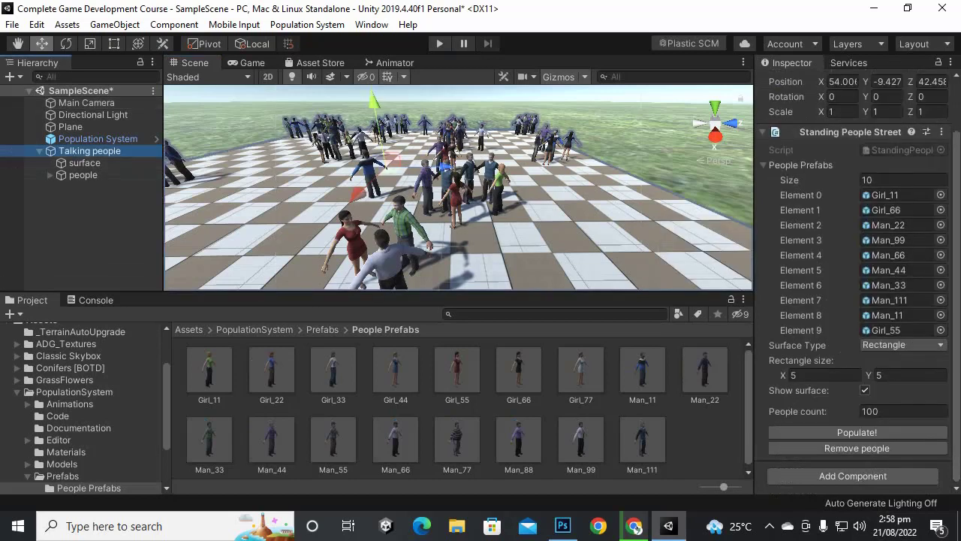
click(903, 344)
click(894, 378)
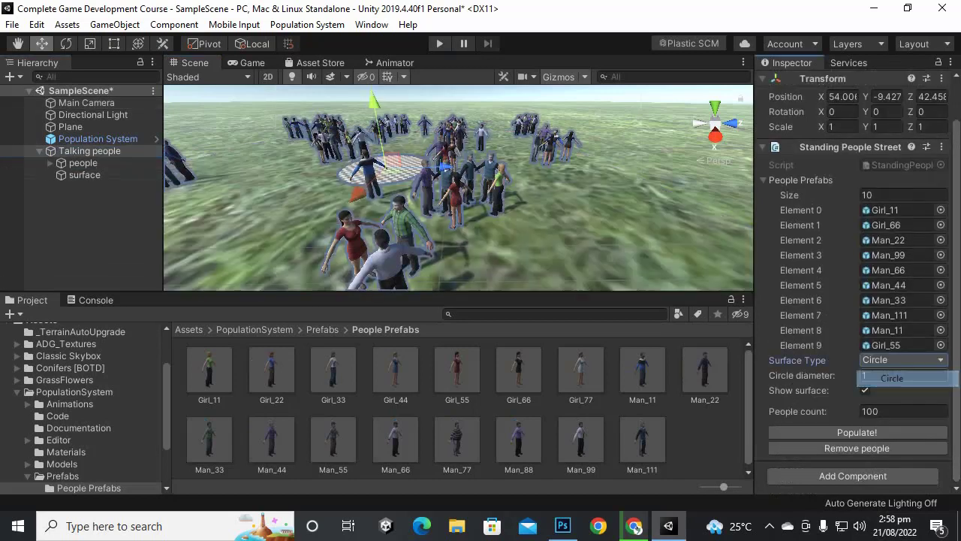
middle_drag(458, 165, 541, 195)
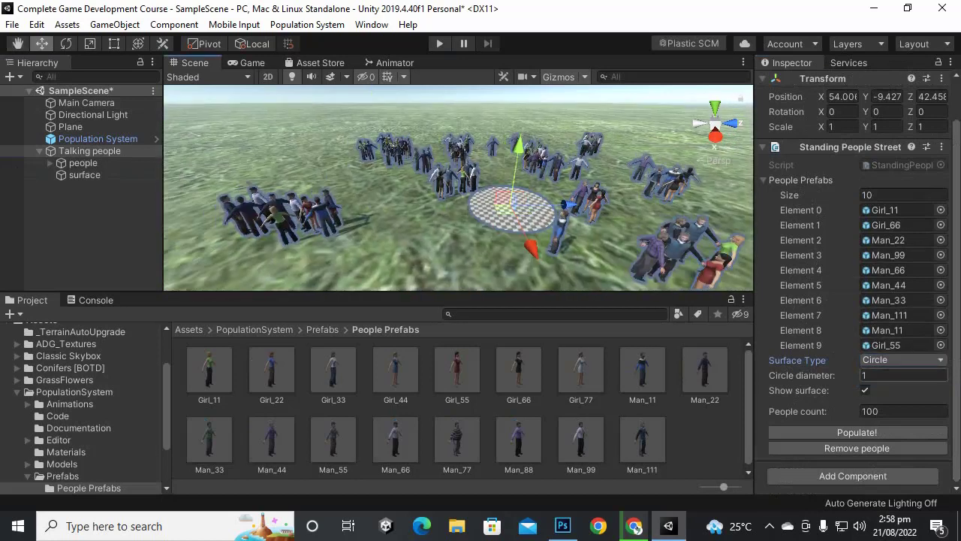
click(902, 374)
text(5)
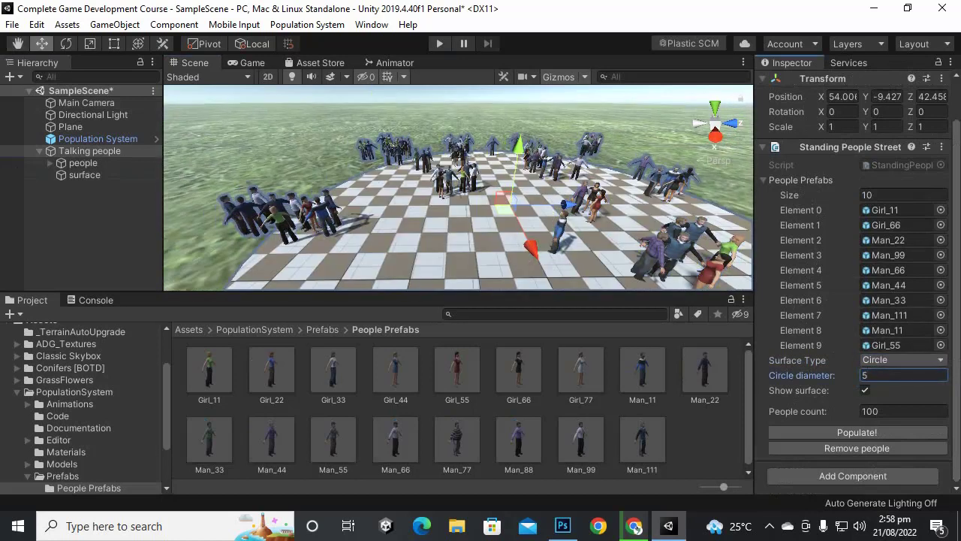
click(857, 432)
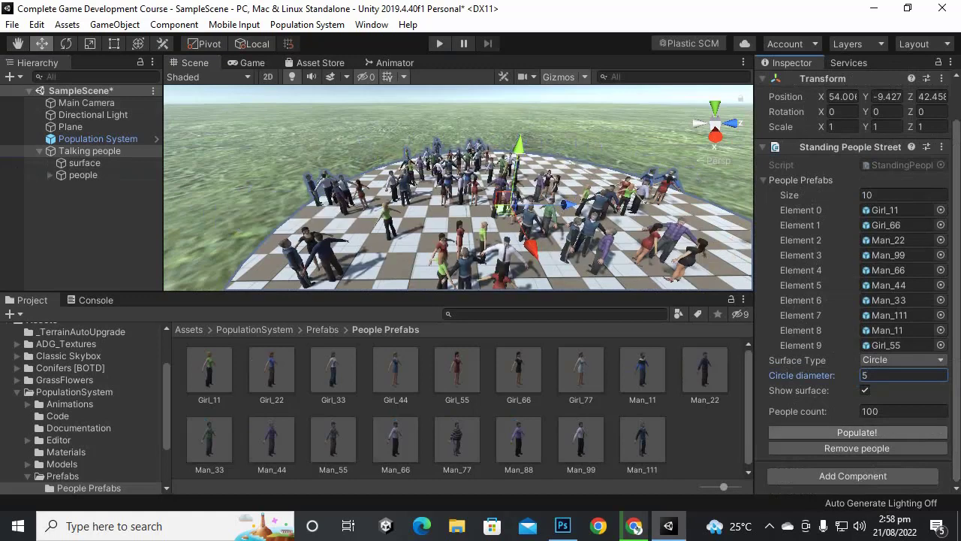
Play the scene to check the talking groups on the circular surface, and stop it.
scroll(536, 203, up, 5)
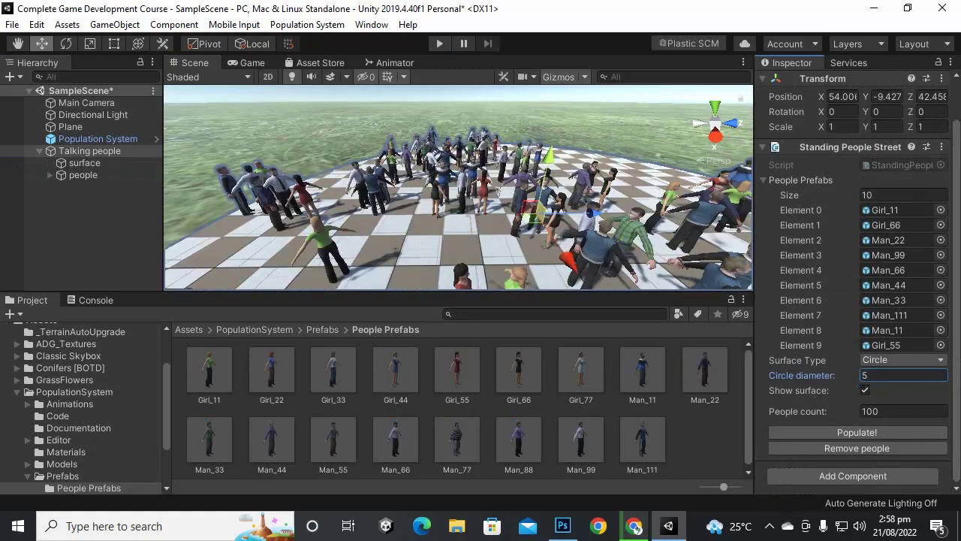
click(440, 44)
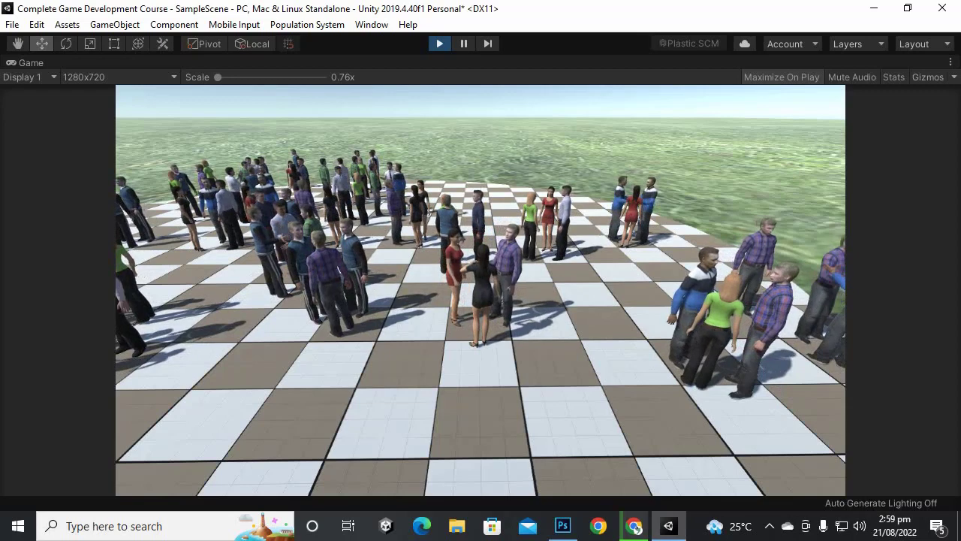
key(ctrl+p)
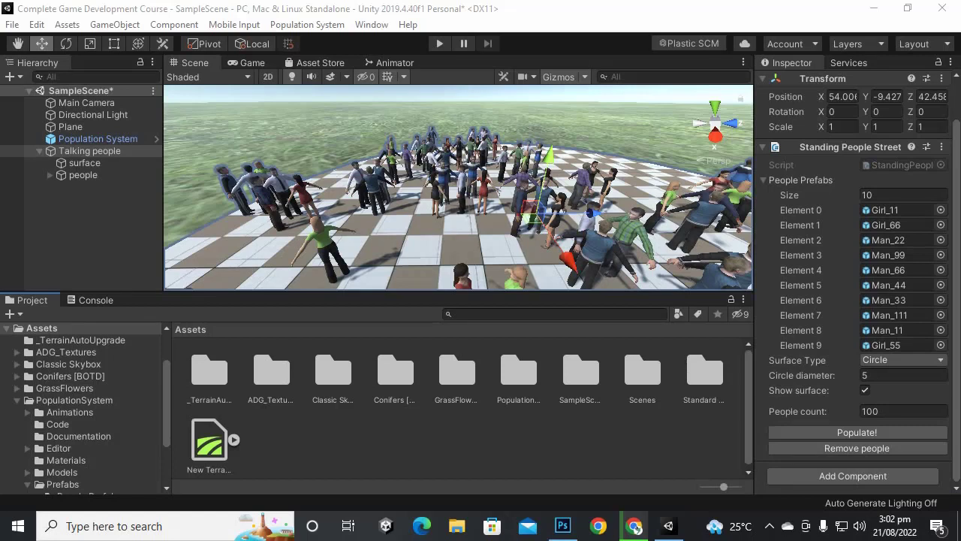
Delete the Talking people group from the scene.
click(89, 150)
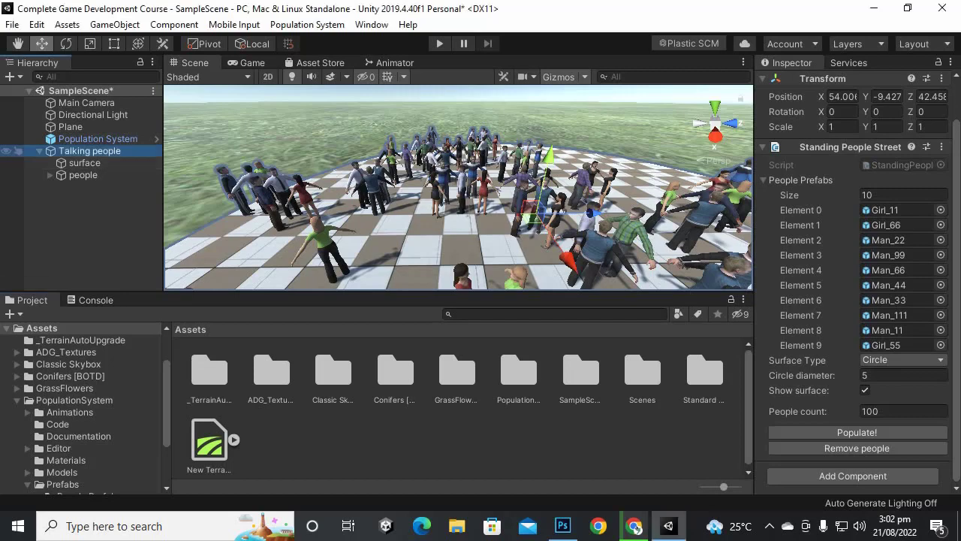
key(Delete)
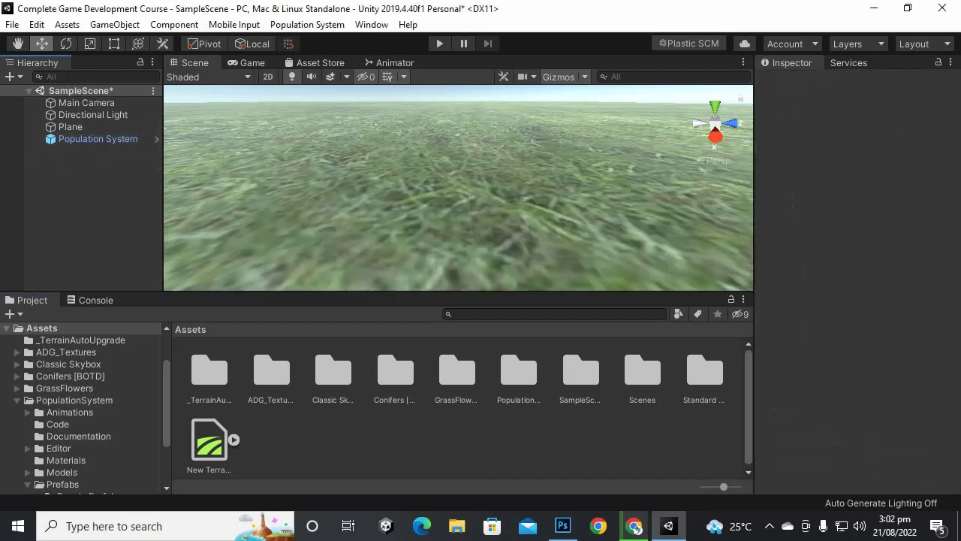
click(97, 139)
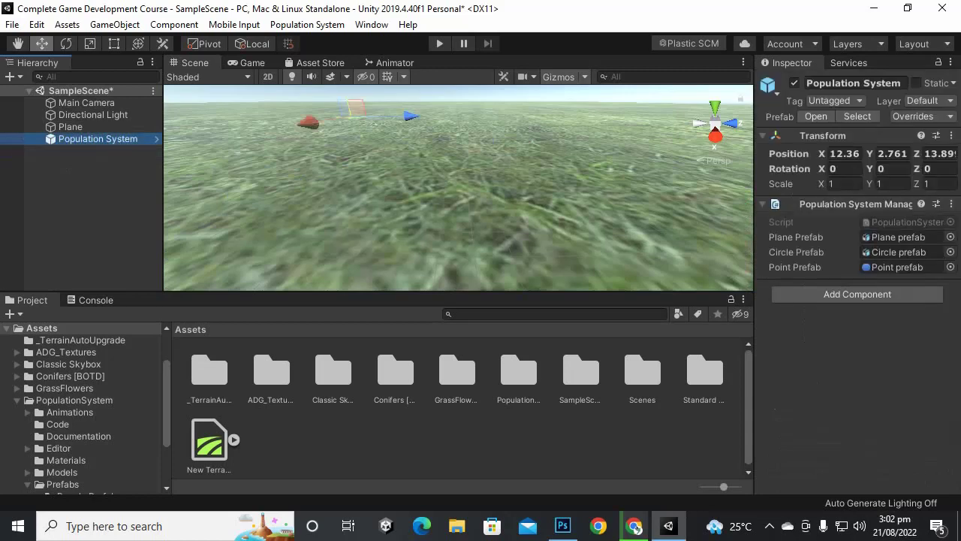
scroll(458, 188, down, 4)
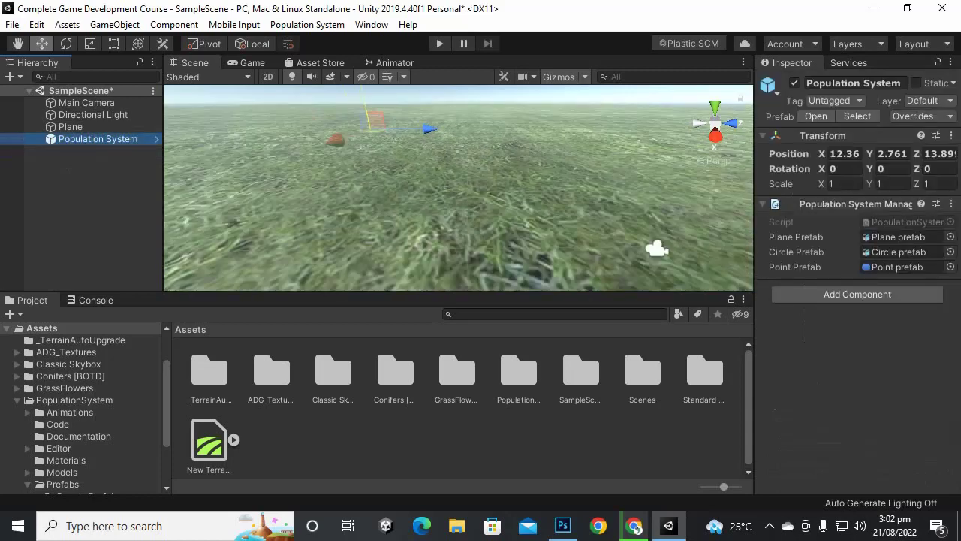
click(81, 195)
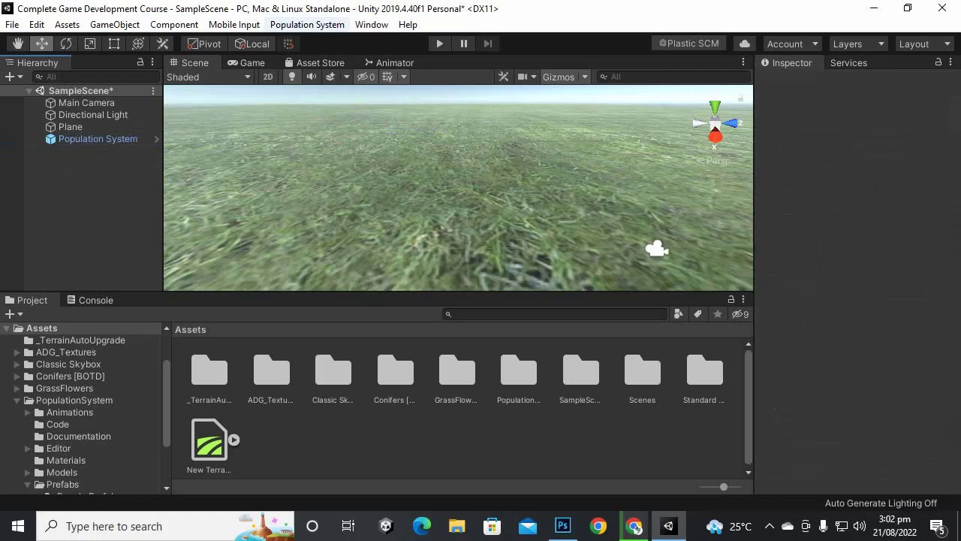
Create a new Population System walking people path and name it Walkpath1.
click(306, 24)
mouse_move(304, 41)
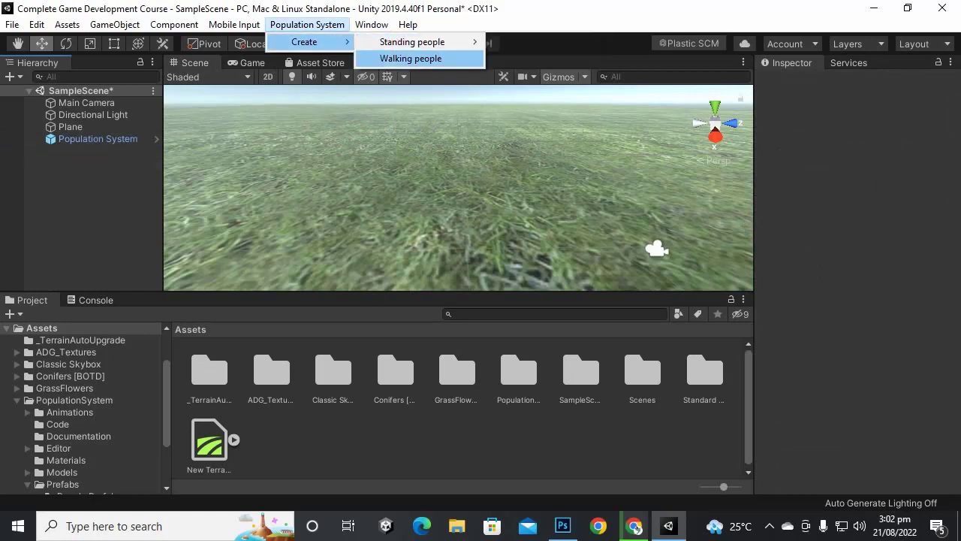
click(410, 58)
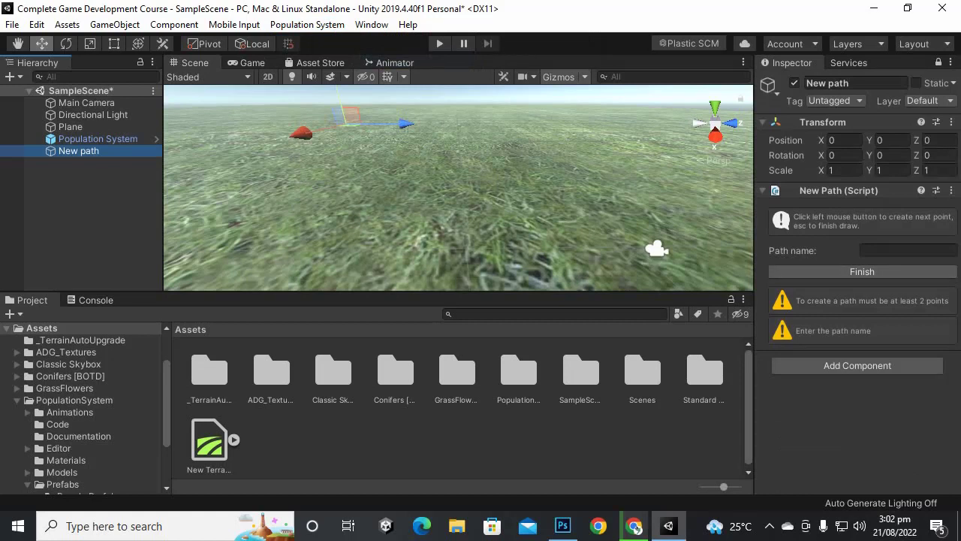
click(864, 250)
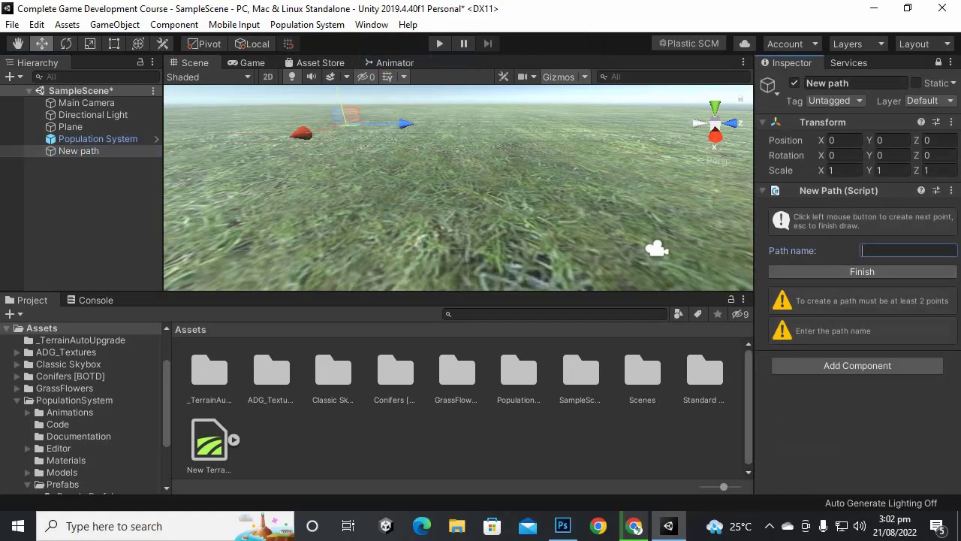
text(Walkp)
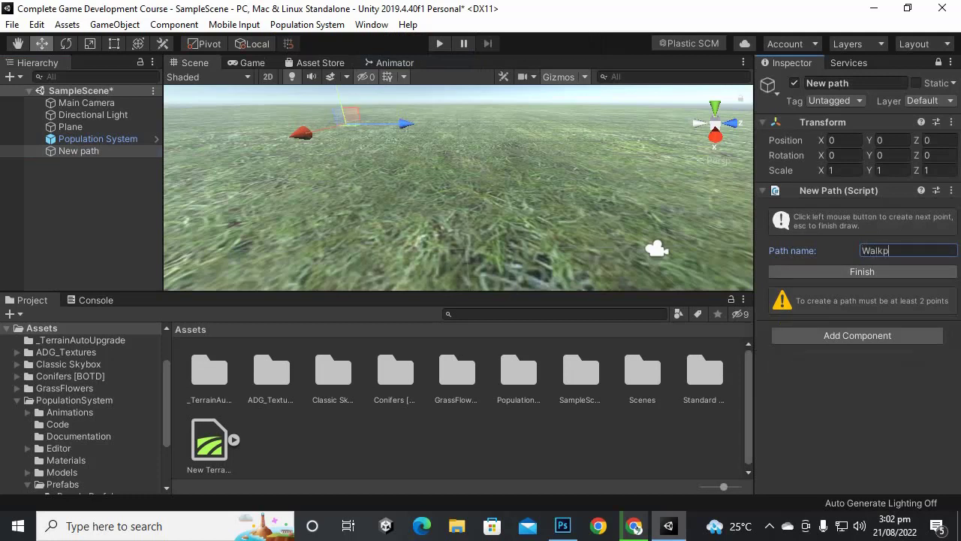
text(ath1)
Place six points in a rough loop on the grass plane for Walkpath1 and finish the path.
scroll(657, 248, down, 6)
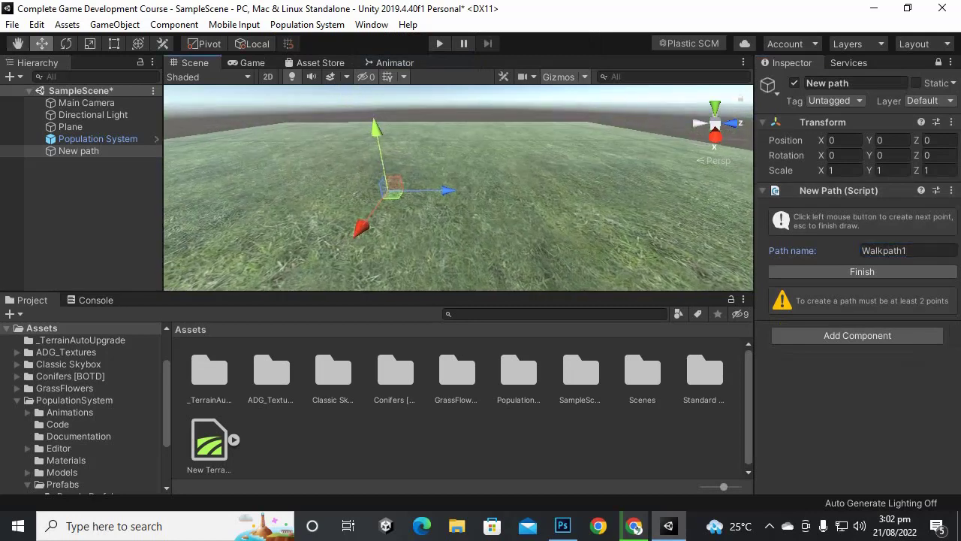
scroll(458, 188, up, 3)
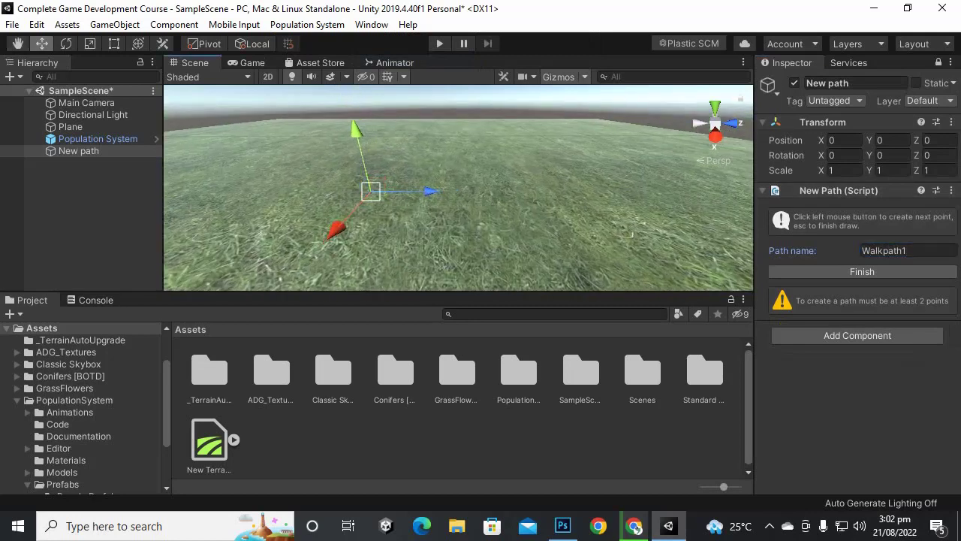
click(398, 197)
click(521, 190)
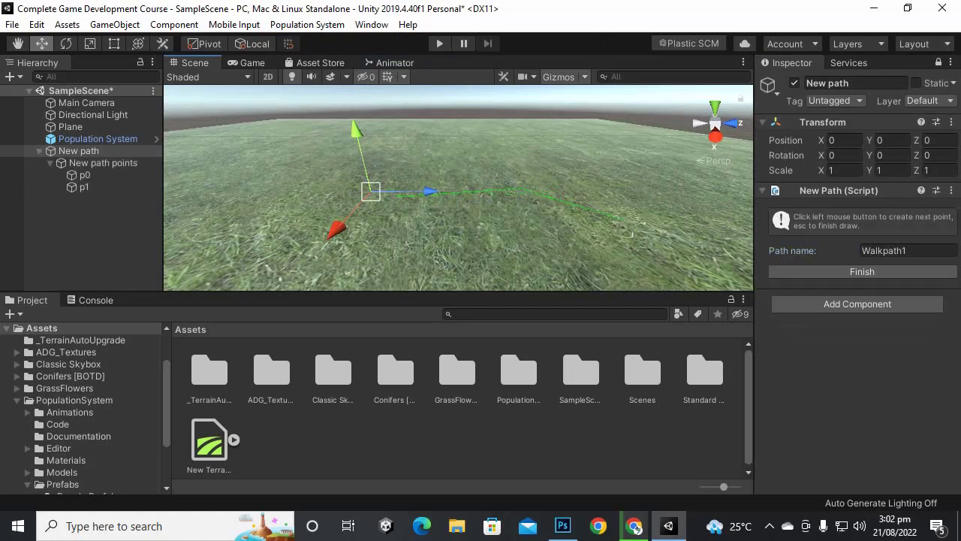
click(629, 220)
click(659, 282)
click(353, 278)
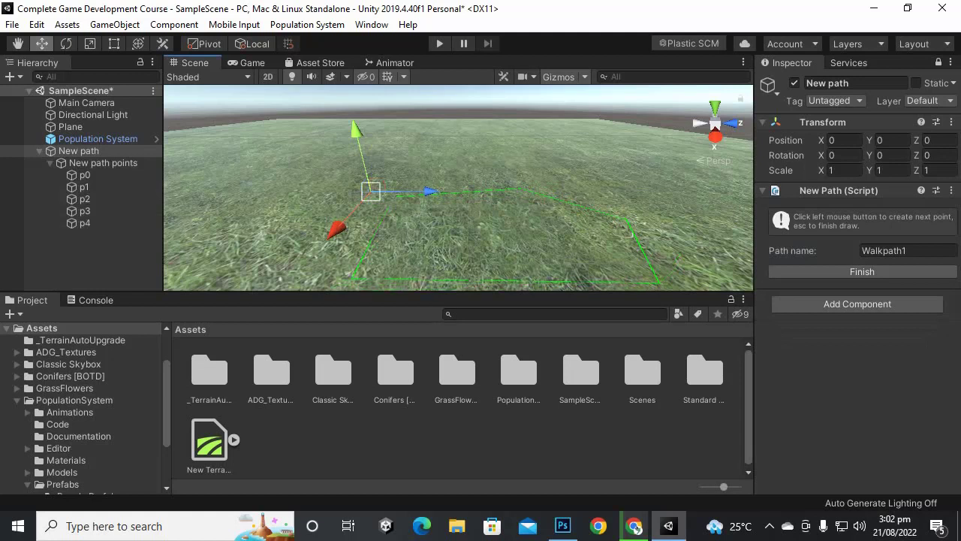
click(372, 189)
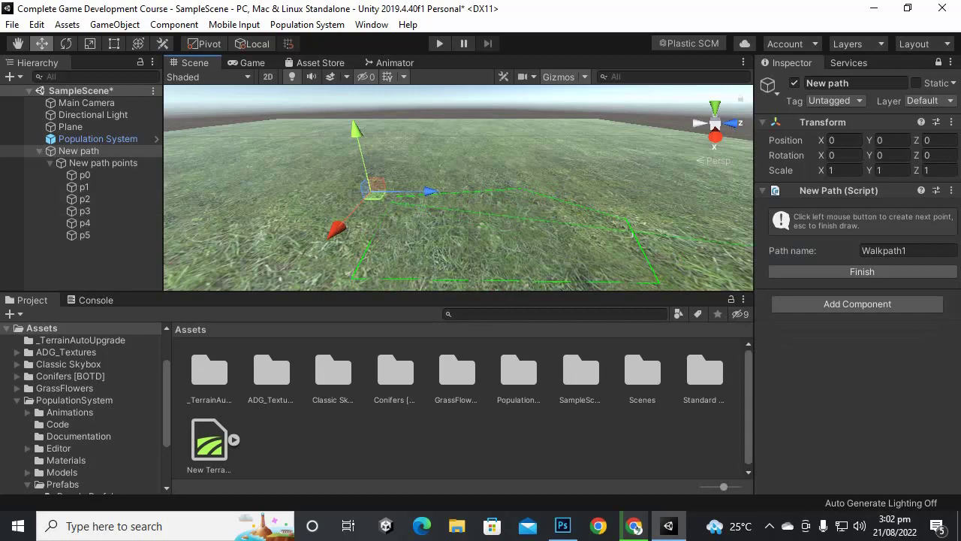
click(861, 271)
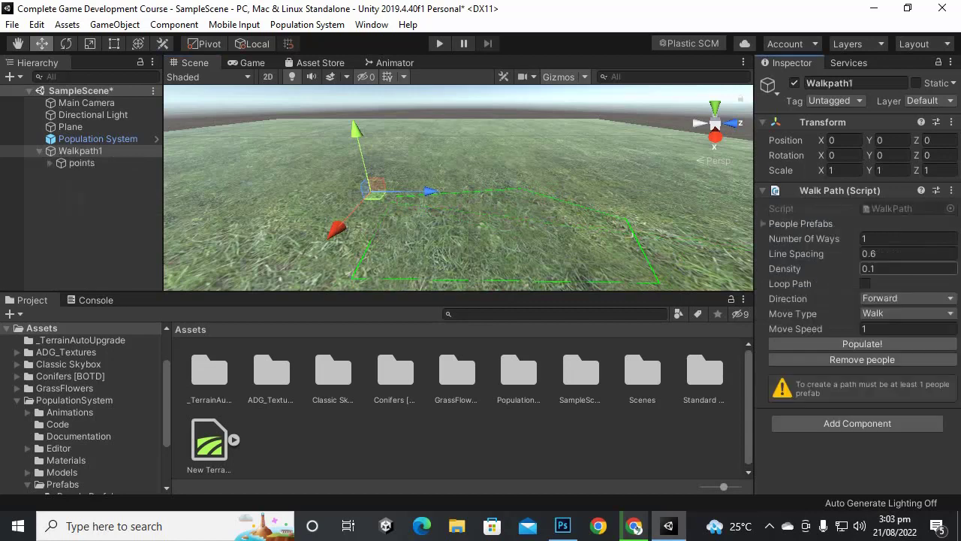
Examine the Walkpath1 route and its points on the grass plane up close.
scroll(632, 234, up, 3)
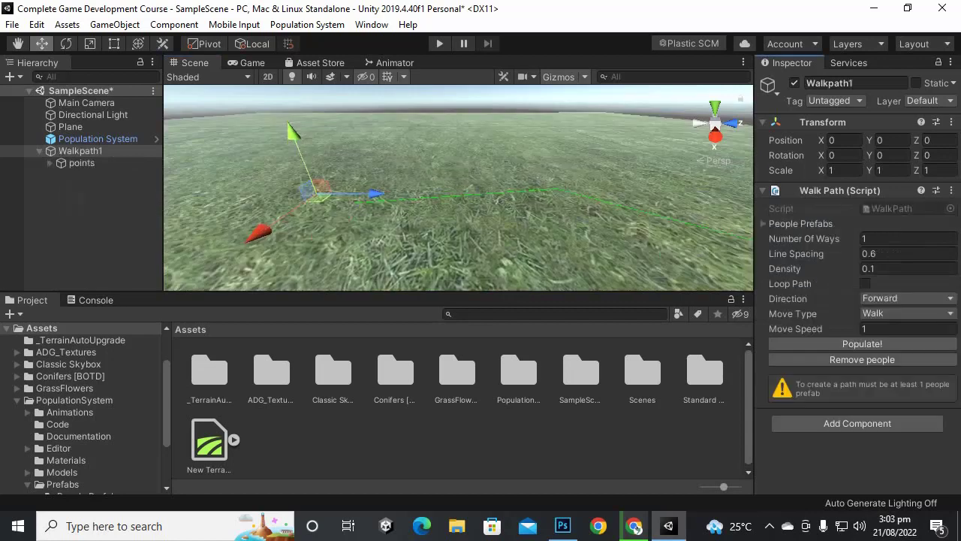
scroll(458, 188, up, 5)
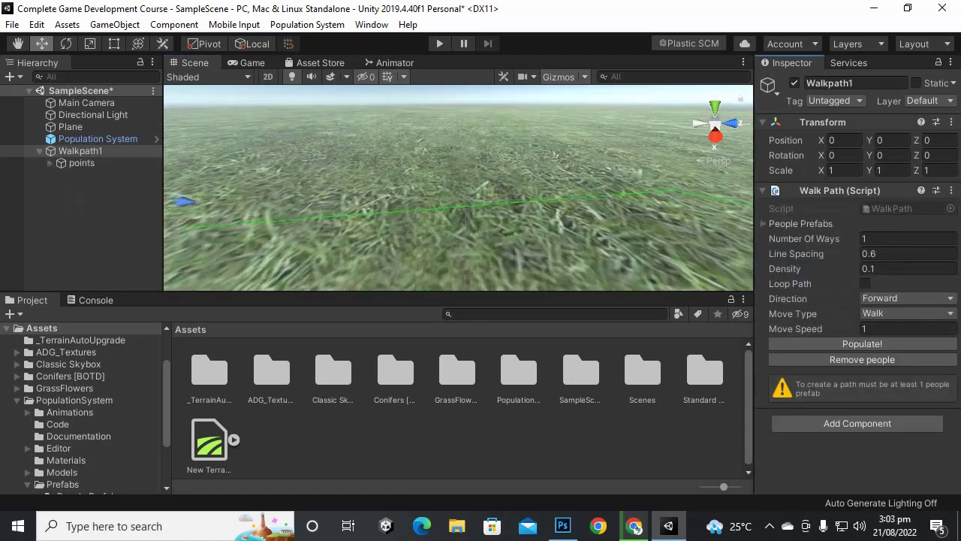
middle_drag(571, 210, 374, 214)
scroll(458, 188, down, 3)
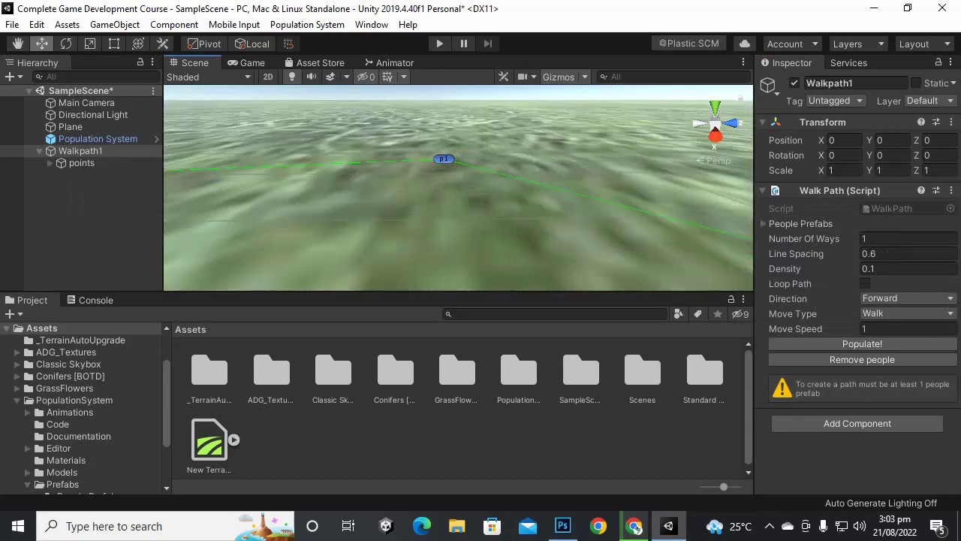
scroll(458, 187, up, 5)
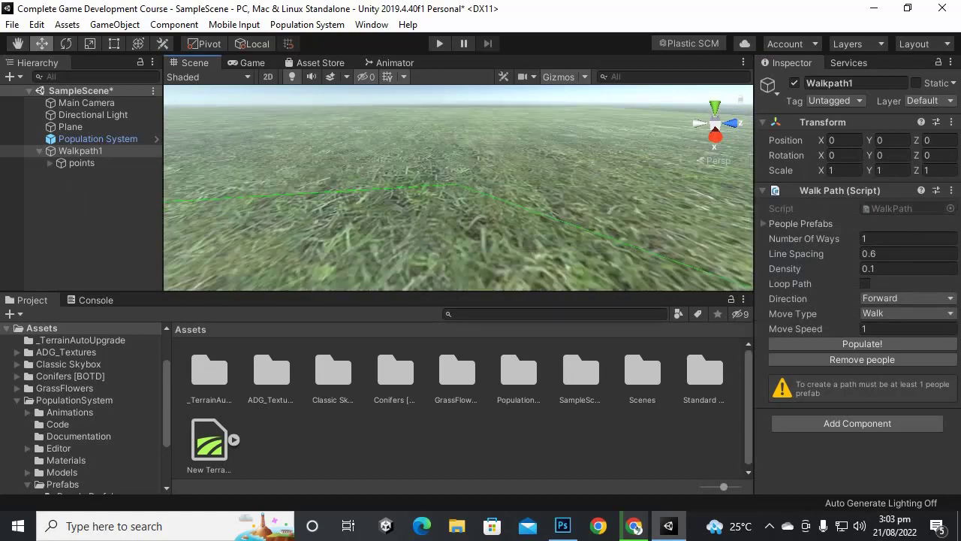
scroll(458, 188, down, 5)
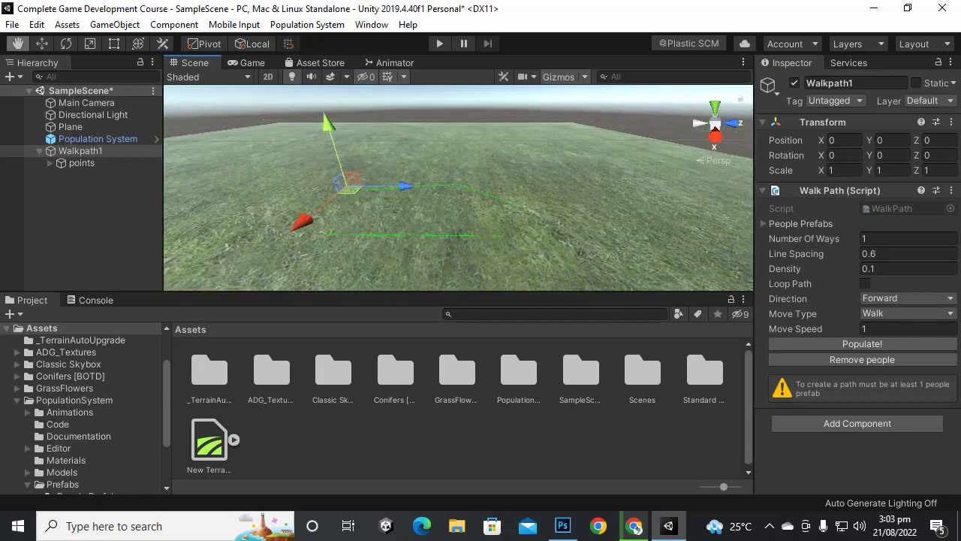
Move Walkpath1's point p0 along the X axis to about -3.5.
middle_drag(458, 210, 456, 197)
click(50, 163)
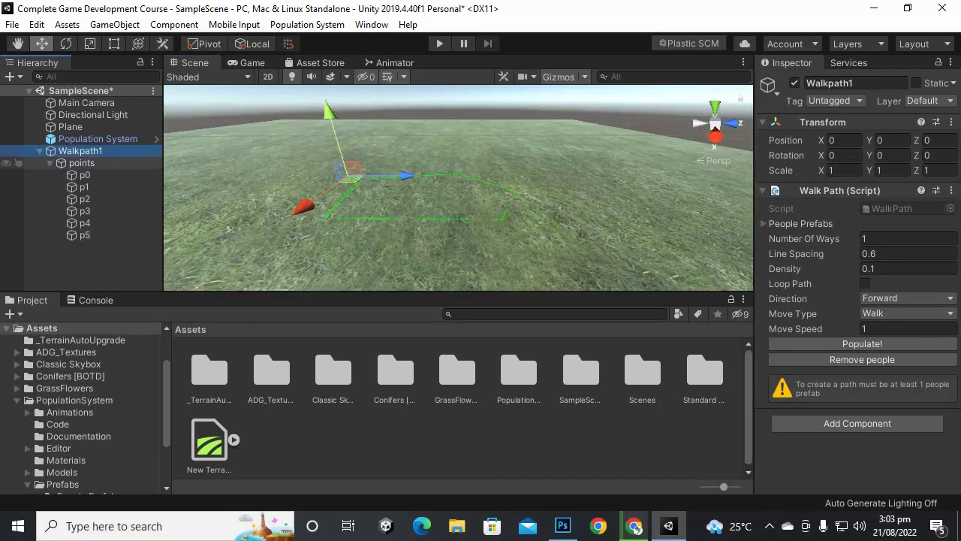
click(85, 174)
scroll(458, 188, up, 8)
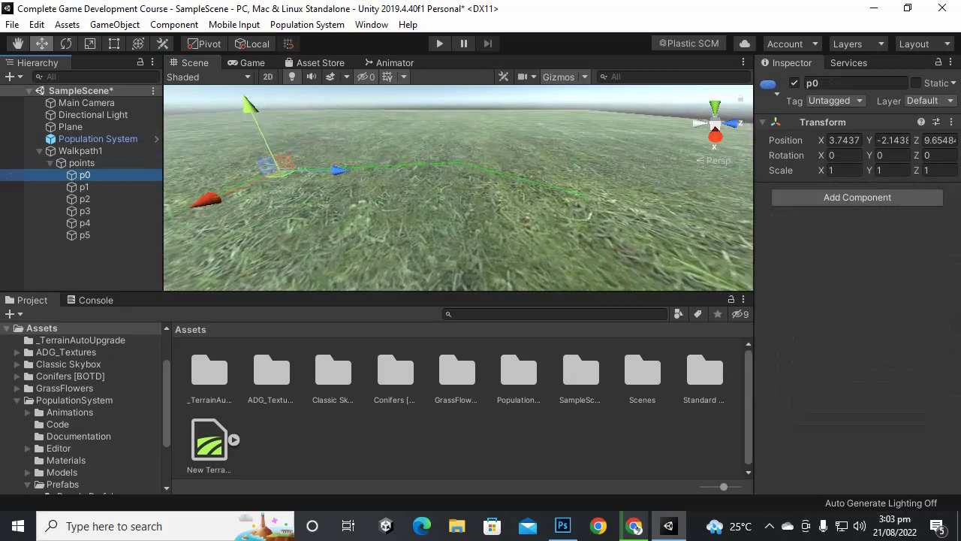
drag(214, 196, 243, 187)
scroll(243, 187, down, 3)
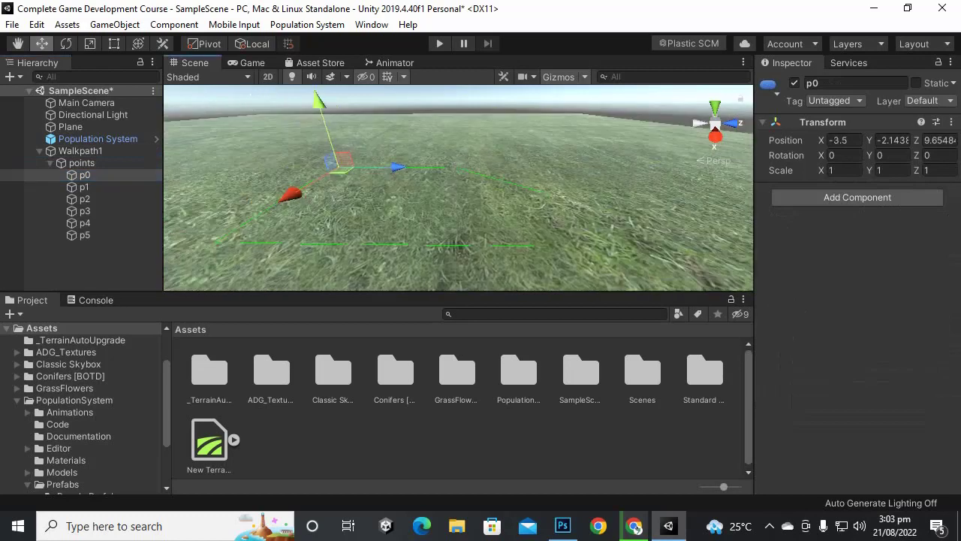
Shift path points p1 and p2 along the Z axis to square off that end of the loop, with p2 at about 58.1.
click(85, 187)
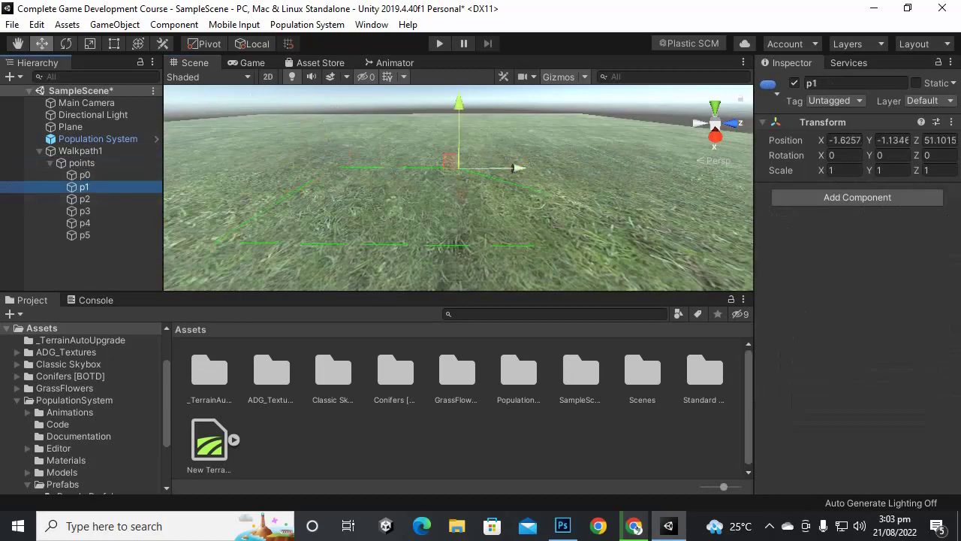
drag(516, 168, 546, 194)
click(84, 199)
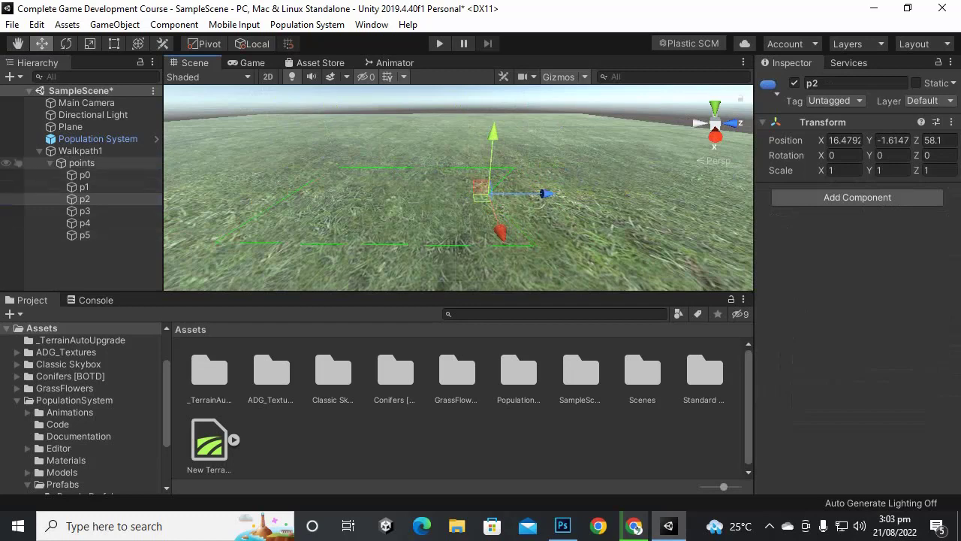
Set Walkpath1's Line Spacing to 1 and review its Direction and Move Type choices.
click(76, 150)
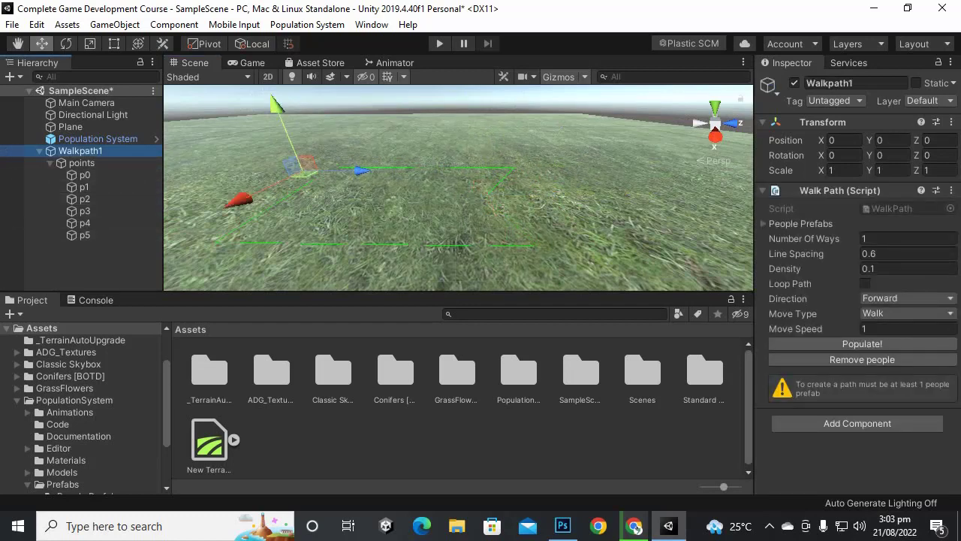
click(907, 268)
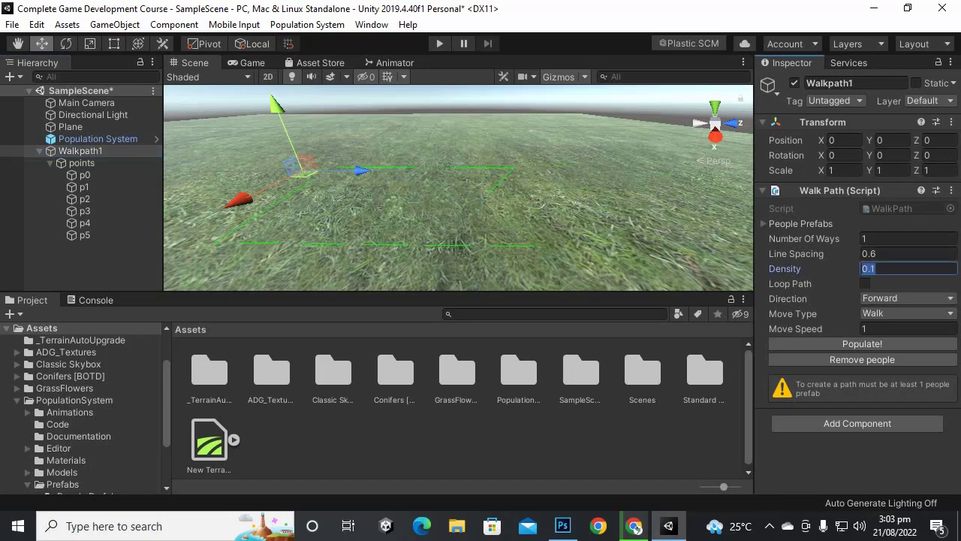
click(907, 253)
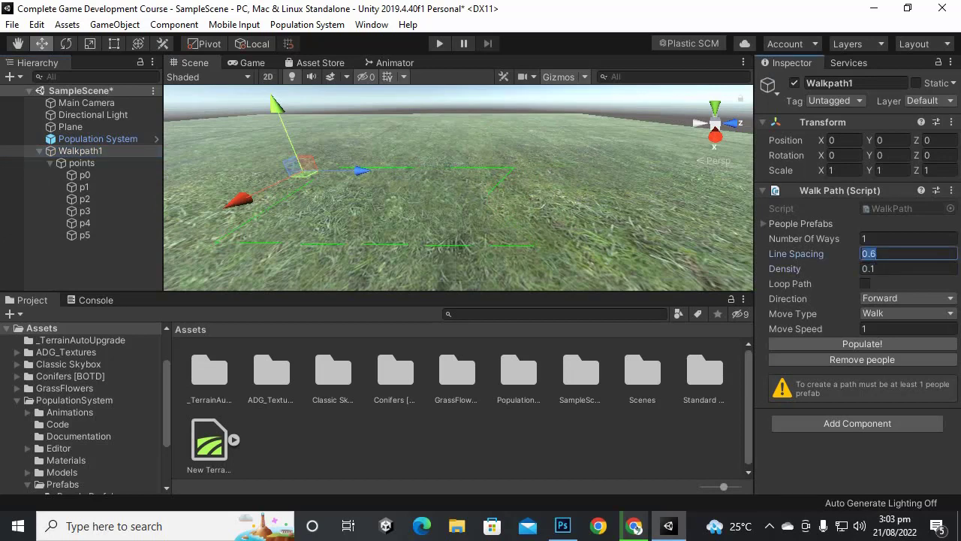
text(1)
click(871, 238)
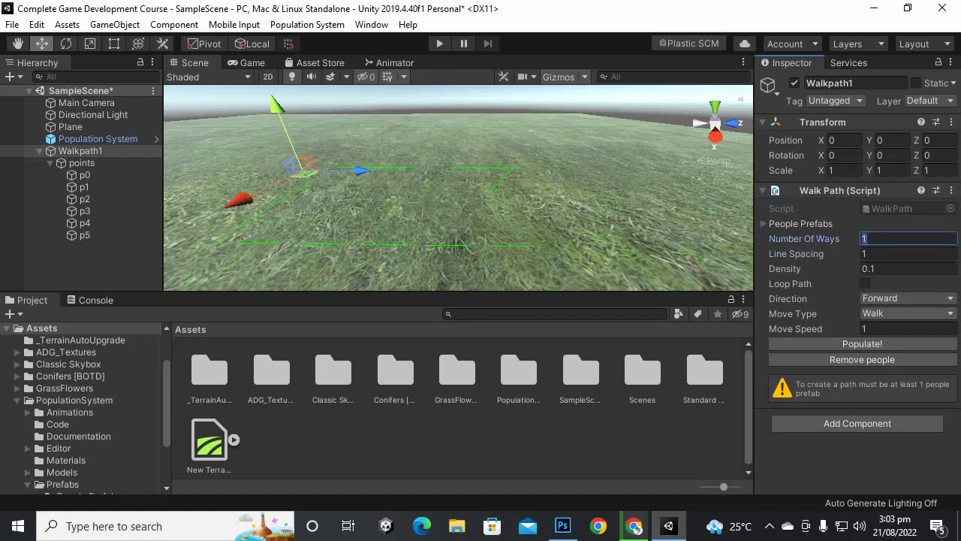
click(907, 298)
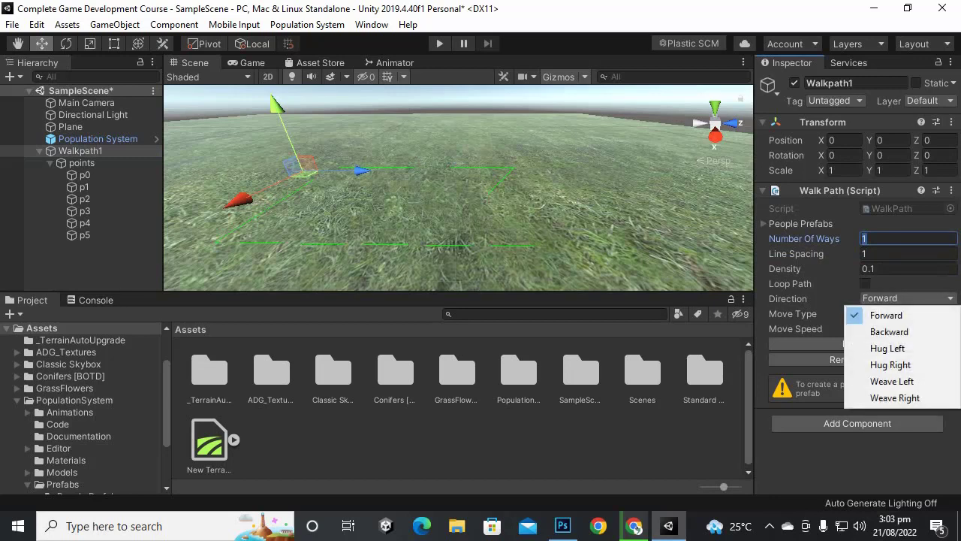
click(907, 298)
click(907, 313)
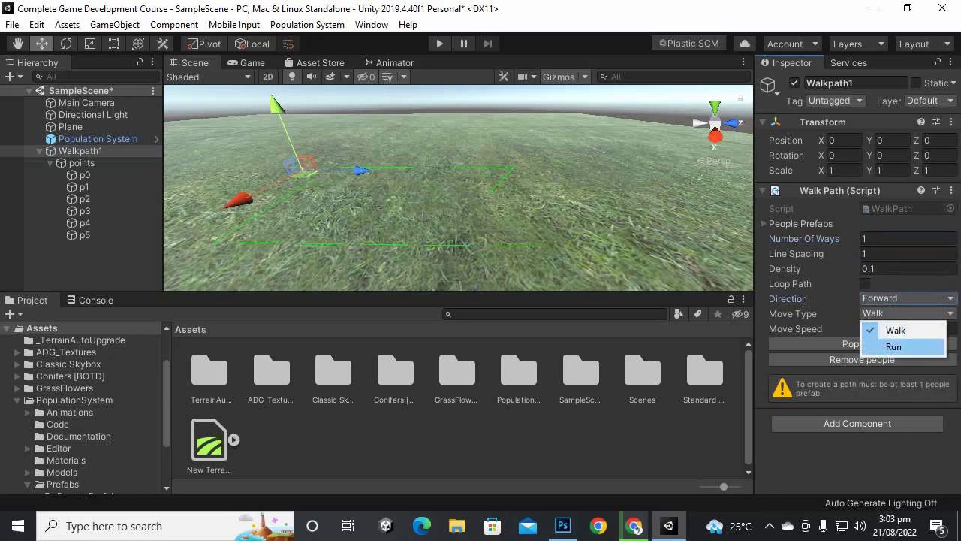
click(907, 313)
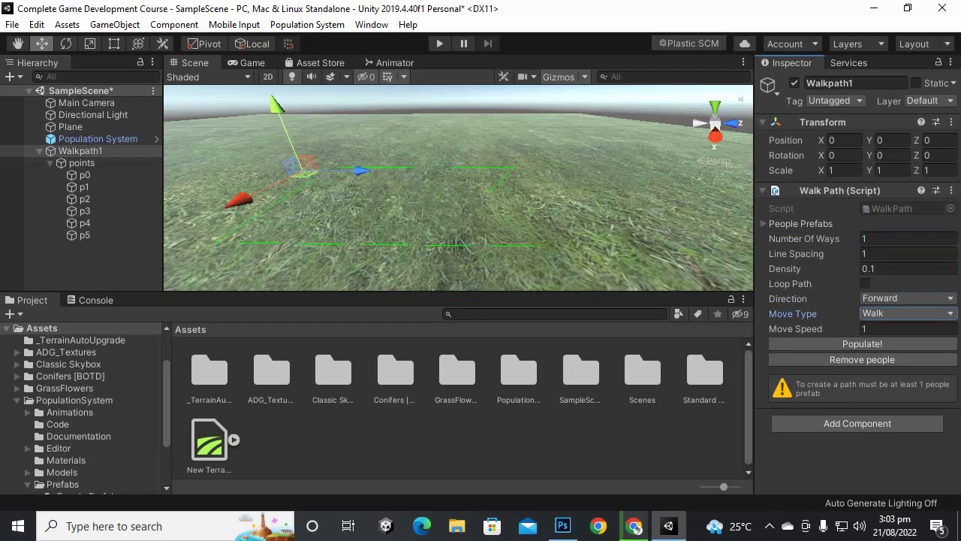
click(907, 328)
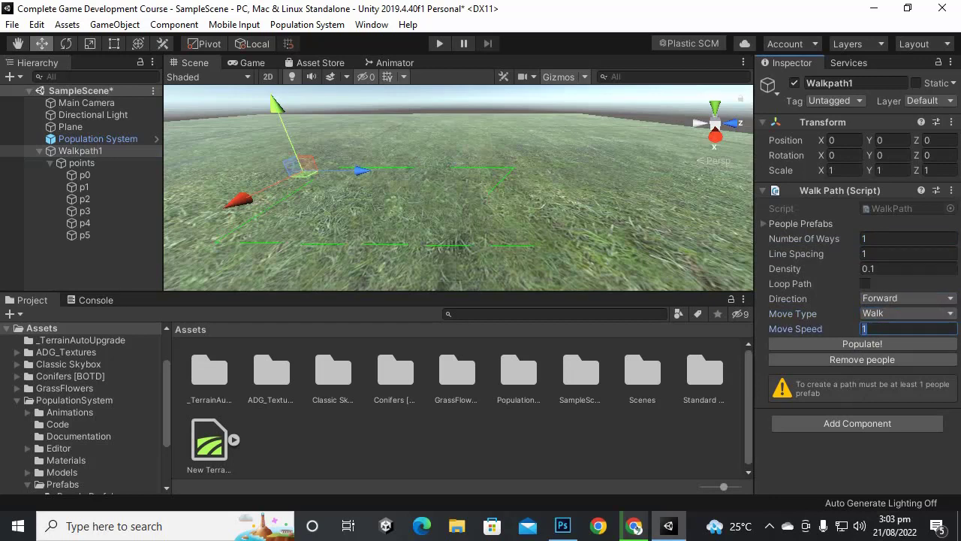
Set the size of Walkpath1's People Prefabs list to 7.
click(764, 223)
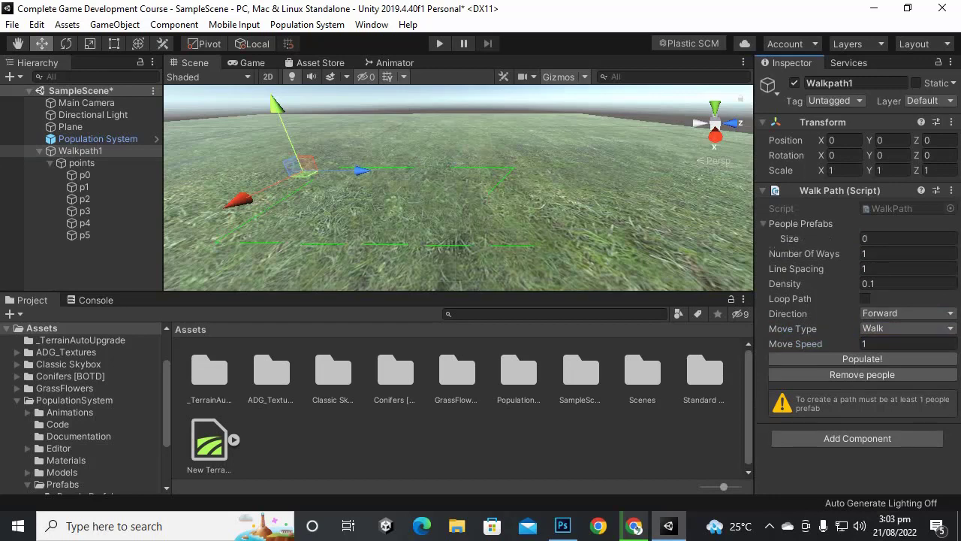
click(907, 238)
text(7)
key(Return)
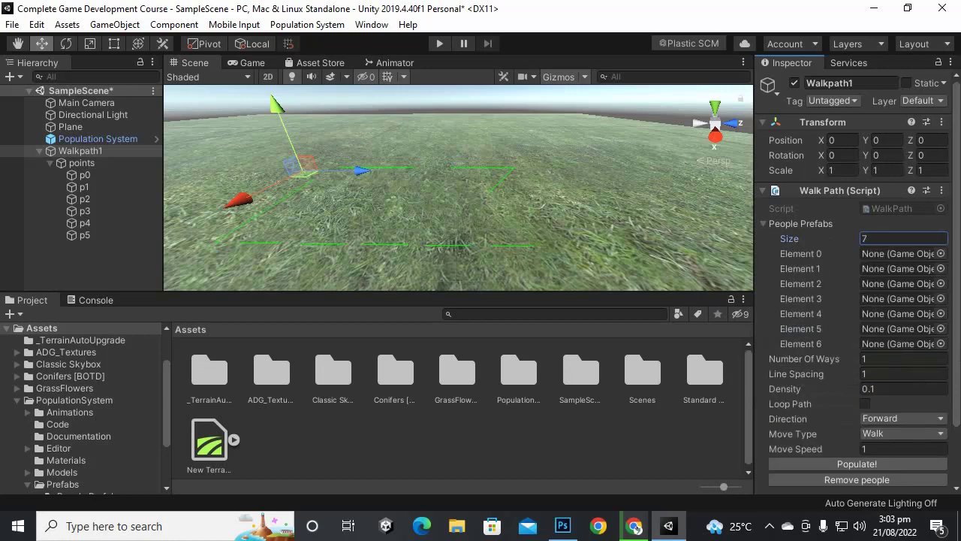
Fill Walkpath1's seven People Prefabs elements in order with Girl_66, Man_11, Man_111, Man_99, Man_77, Man_55 and Man_33 from the People Prefabs folder.
double_click(518, 369)
double_click(549, 369)
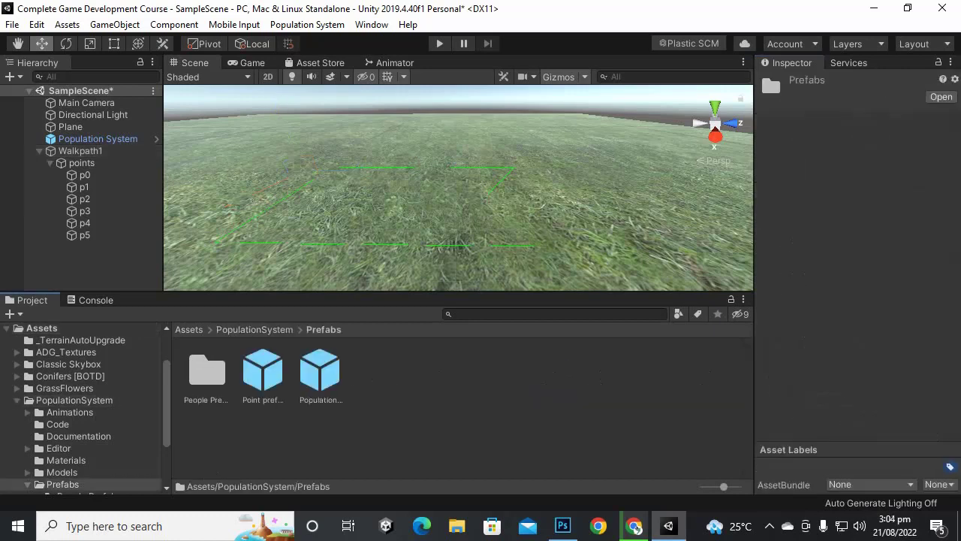
double_click(207, 370)
click(81, 150)
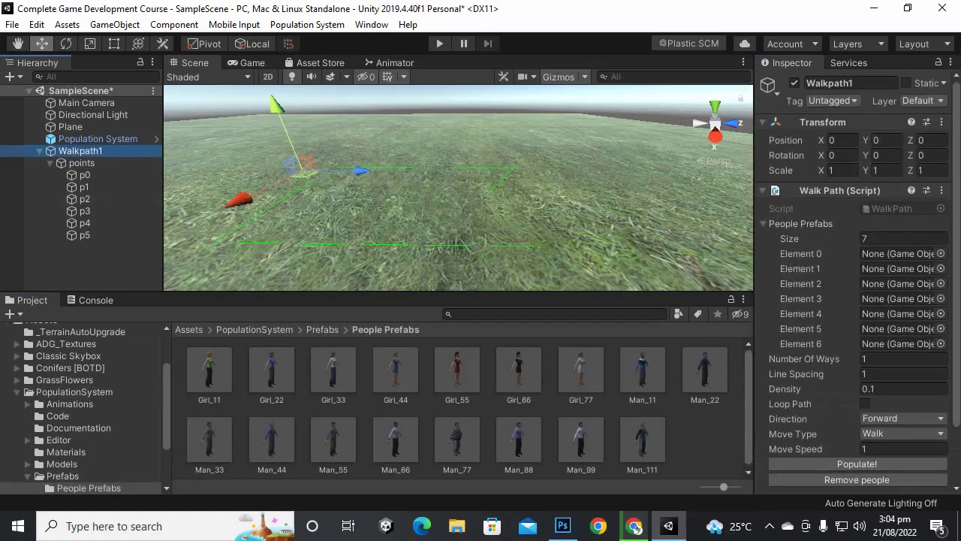
drag(518, 369, 897, 253)
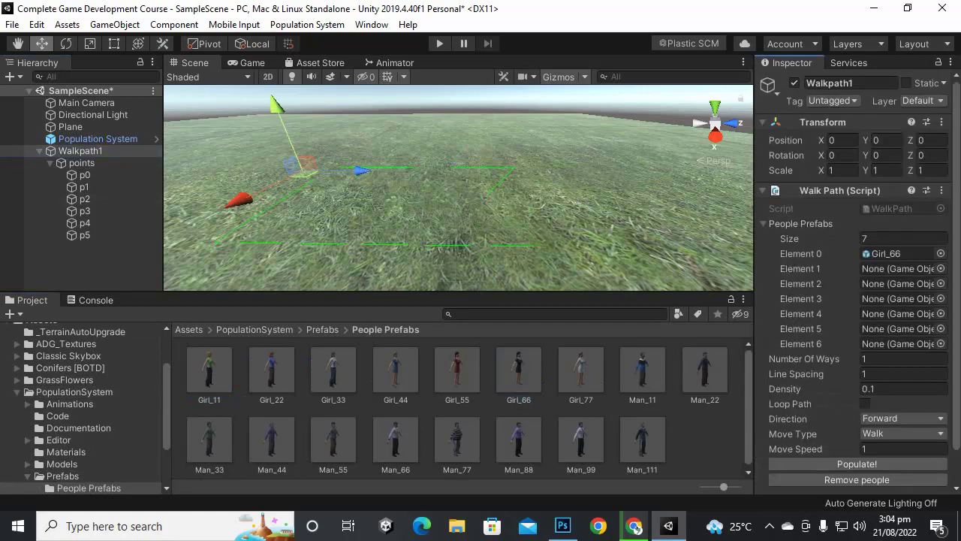
drag(642, 370, 898, 268)
drag(642, 439, 897, 285)
drag(580, 439, 897, 298)
drag(457, 439, 898, 313)
drag(332, 439, 897, 328)
drag(209, 439, 897, 343)
Populate Walkpath1 at its 0.1 density and inspect the people placed along the route.
scroll(856, 427, down, 1)
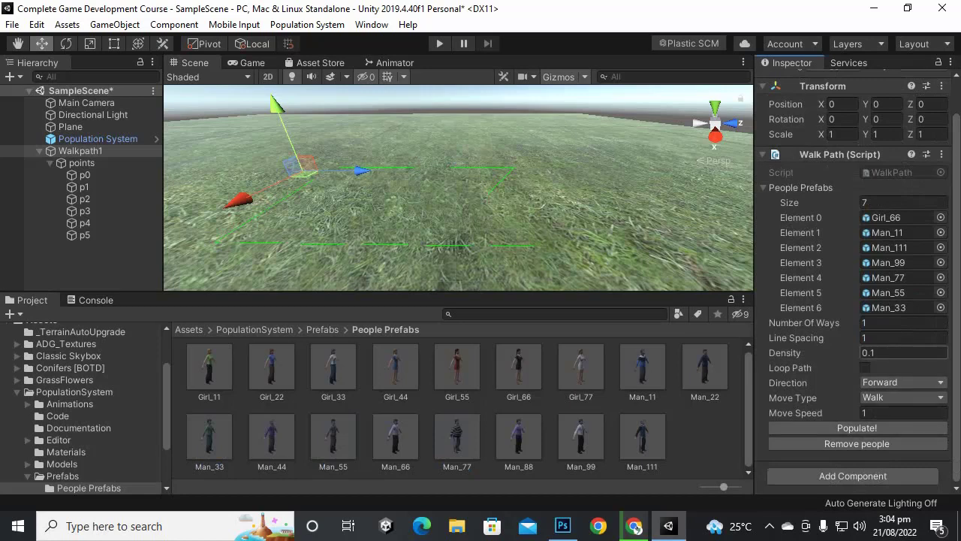
key(ctrl+a)
click(857, 427)
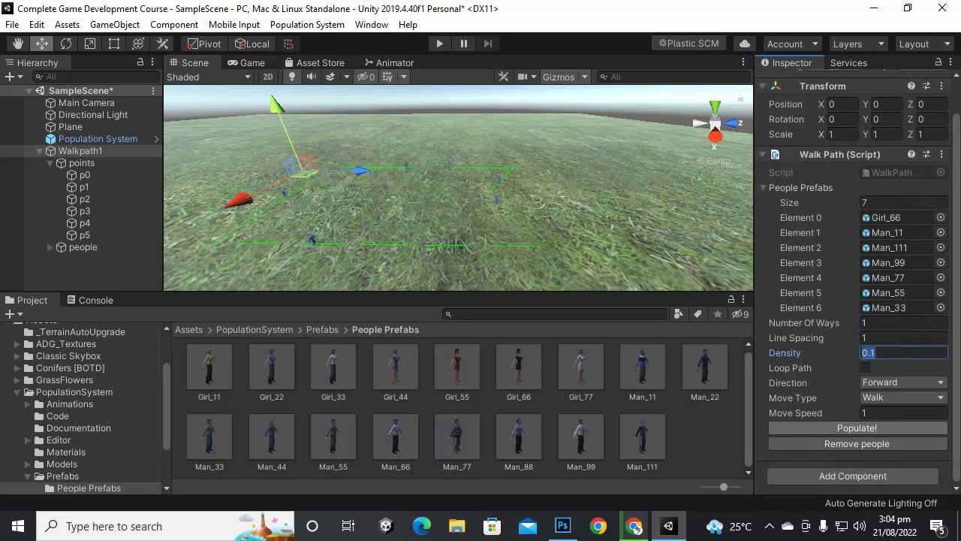
scroll(458, 187, up, 10)
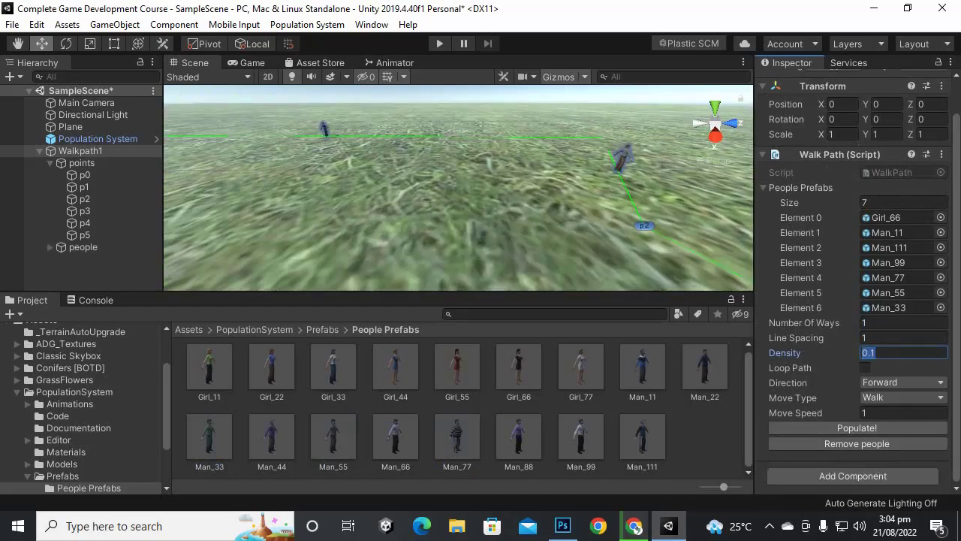
scroll(458, 188, down, 5)
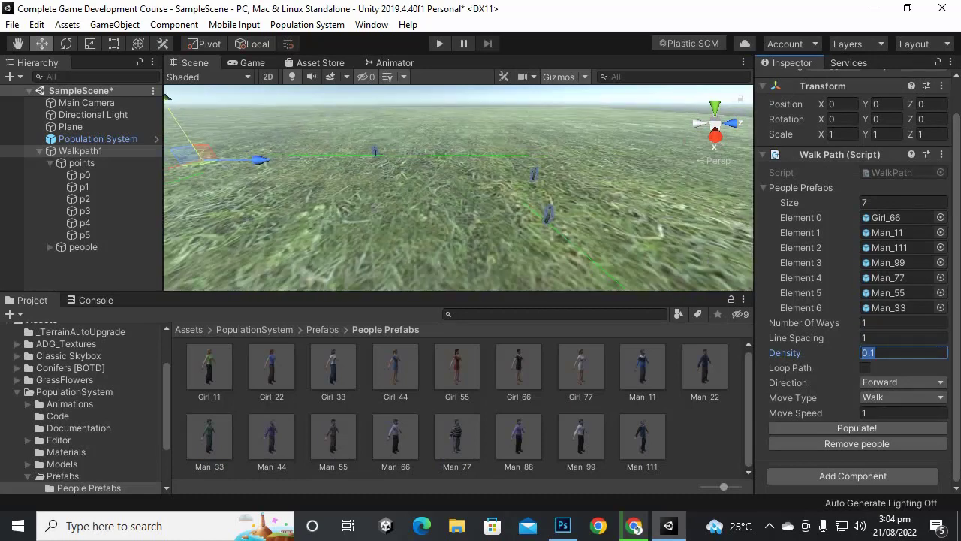
Set Walkpath1's Density to 1, populate it again and inspect the people around the loop.
text(1)
click(856, 427)
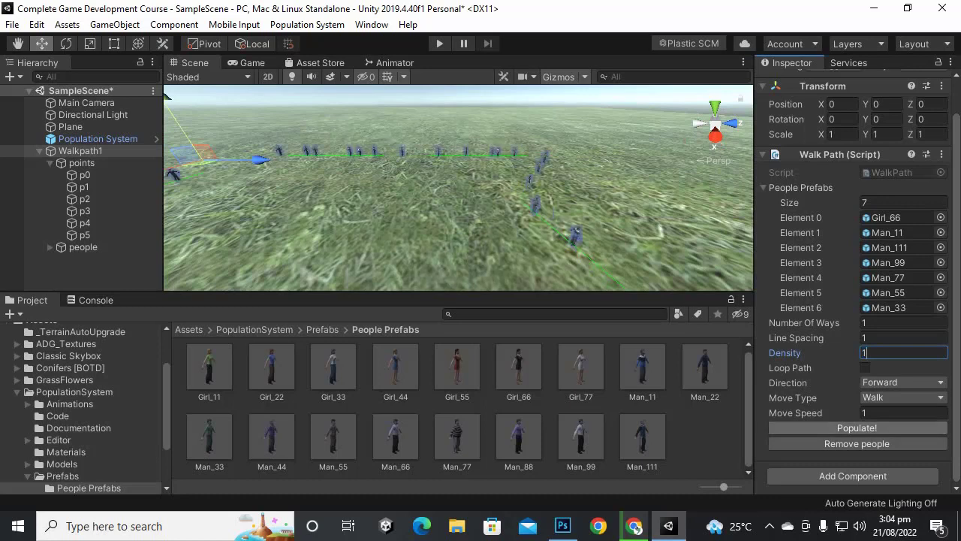
scroll(458, 188, down, 2)
middle_drag(406, 279, 472, 250)
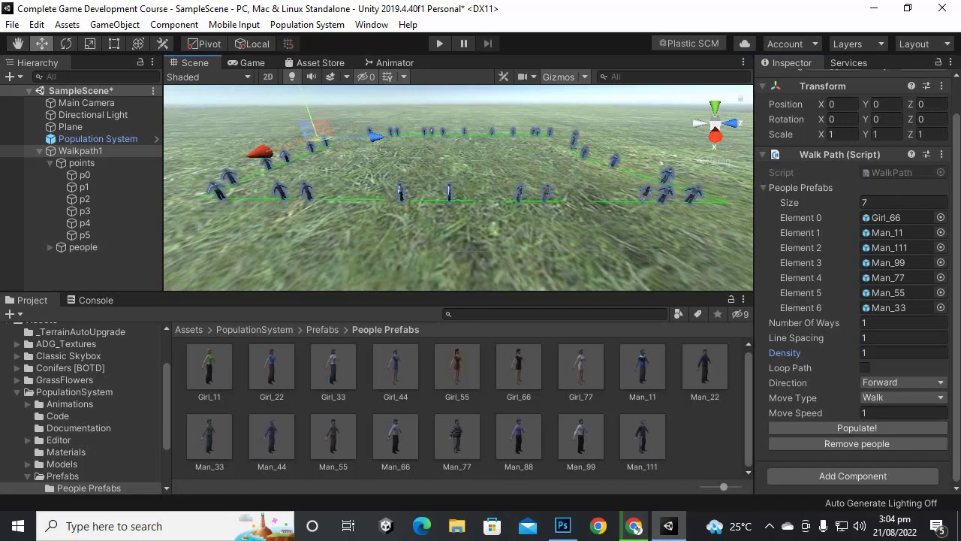
scroll(458, 187, up, 3)
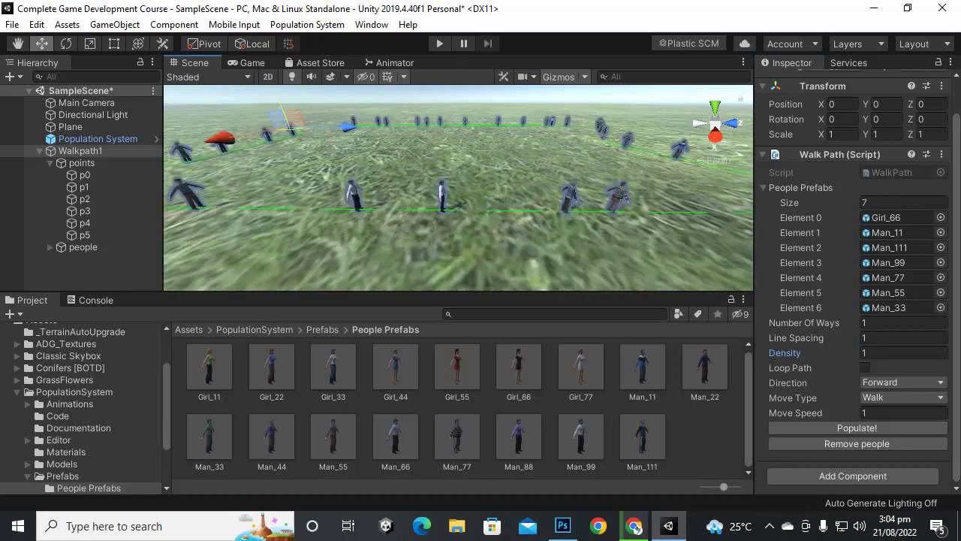
middle_drag(458, 188, 323, 201)
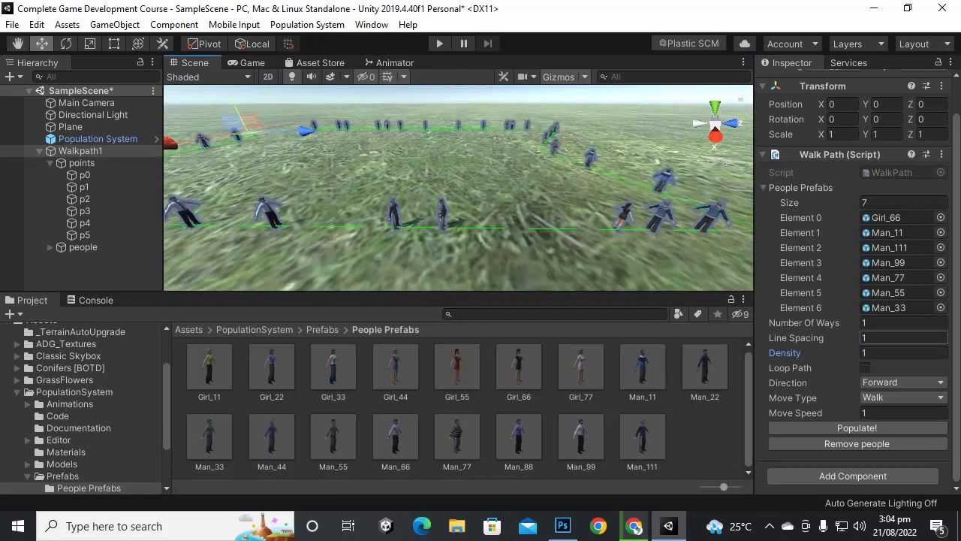
Set Walkpath1's Density to 3 and repopulate the path.
click(903, 352)
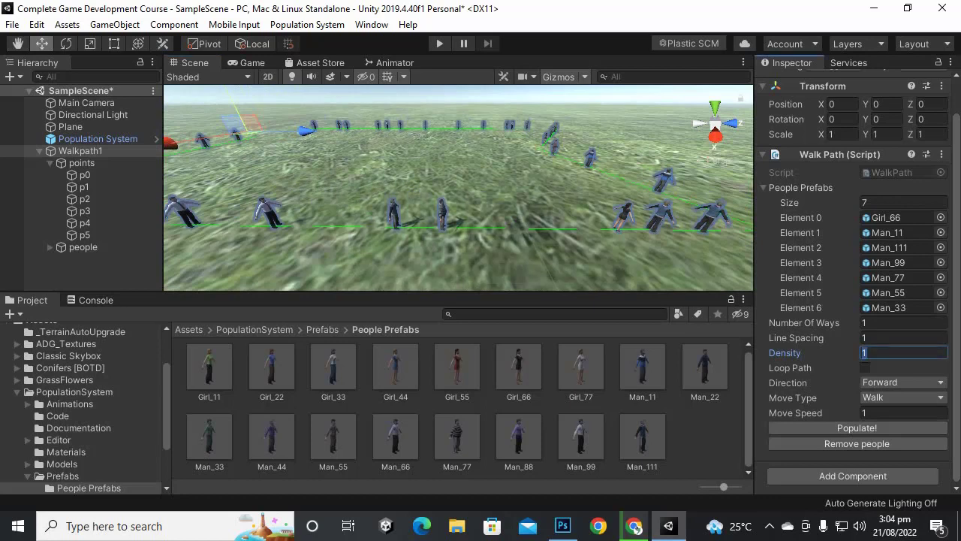
text(3)
click(856, 427)
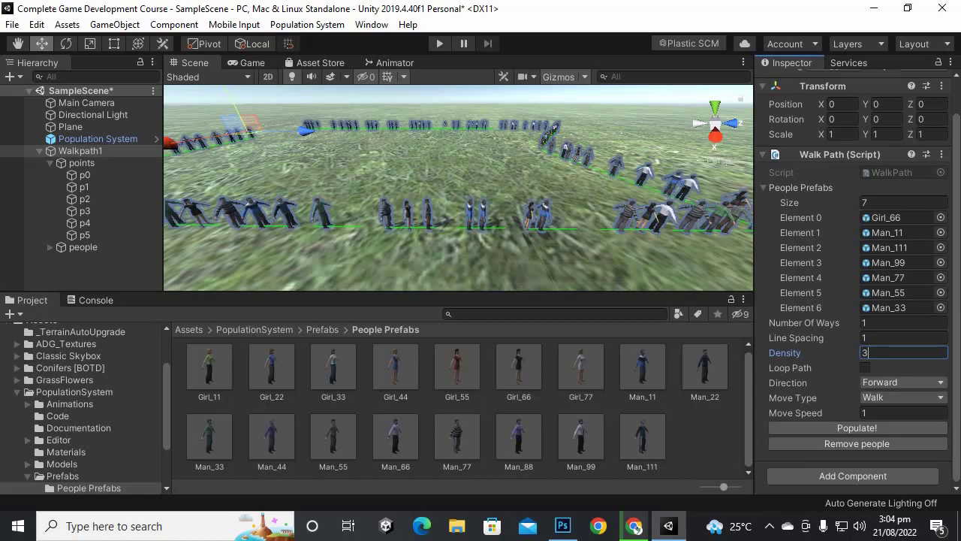
Set Walkpath1's Number Of Ways to 5 and repopulate the path with people on all lanes.
click(902, 382)
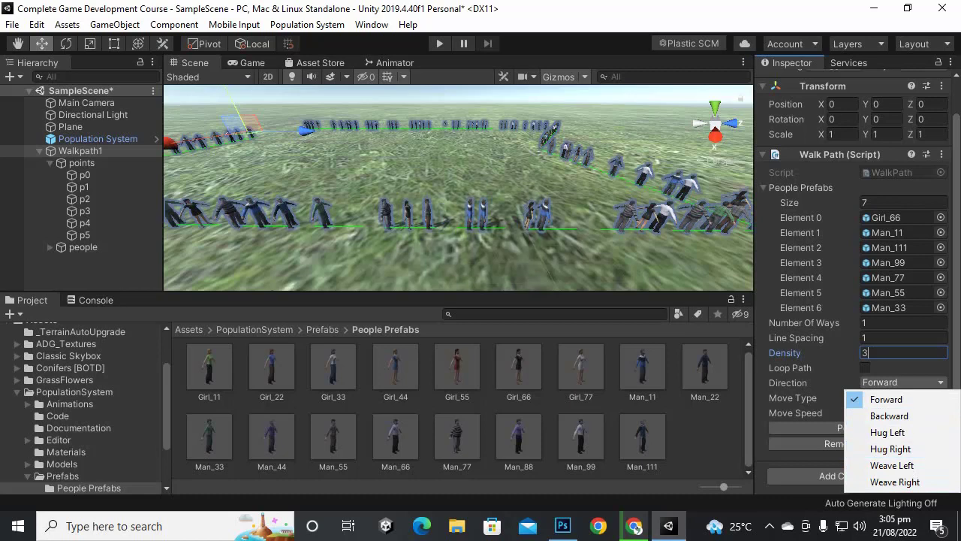
key(Escape)
scroll(903, 269, up, 1)
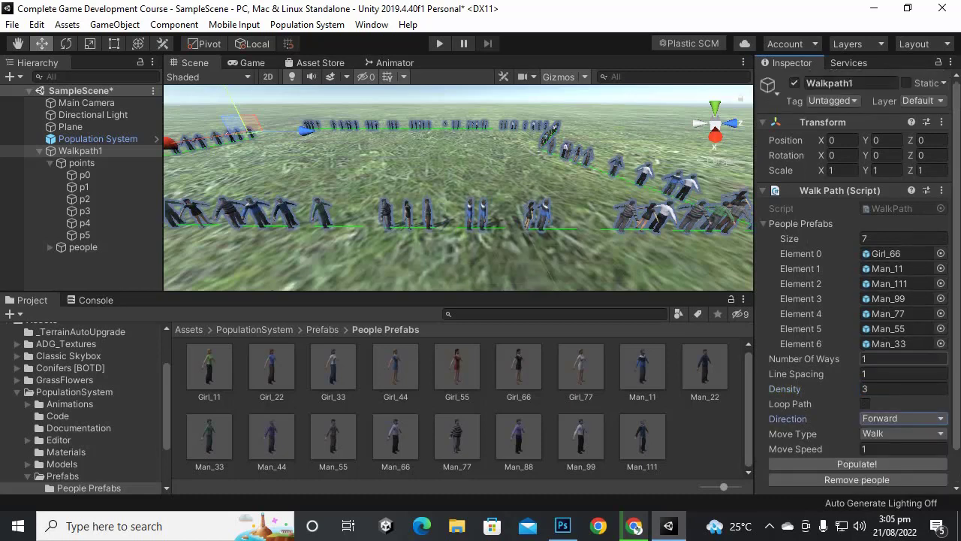
click(902, 358)
text(5)
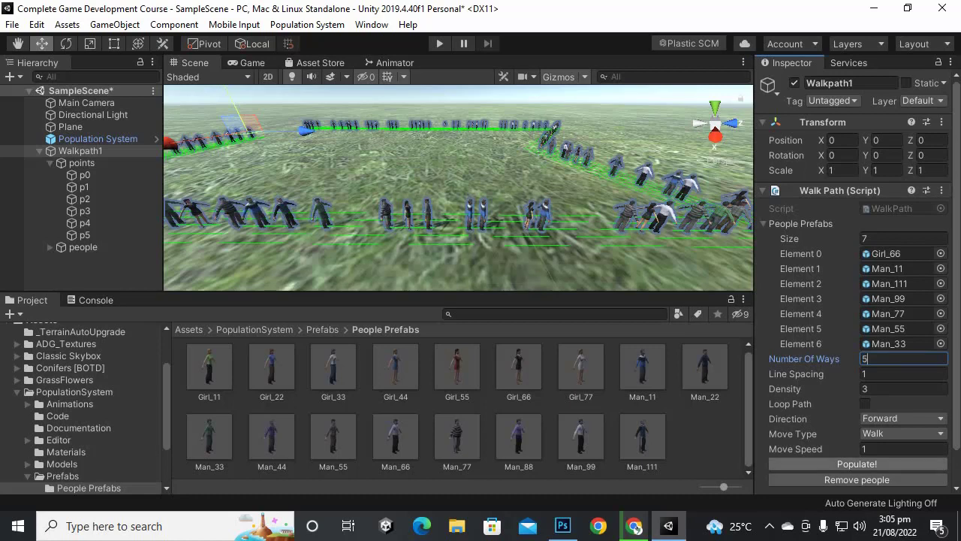
click(857, 464)
Inspect the five-lane crowd up close, run the scene to watch the people walk the path, and stop playback.
scroll(458, 188, up, 3)
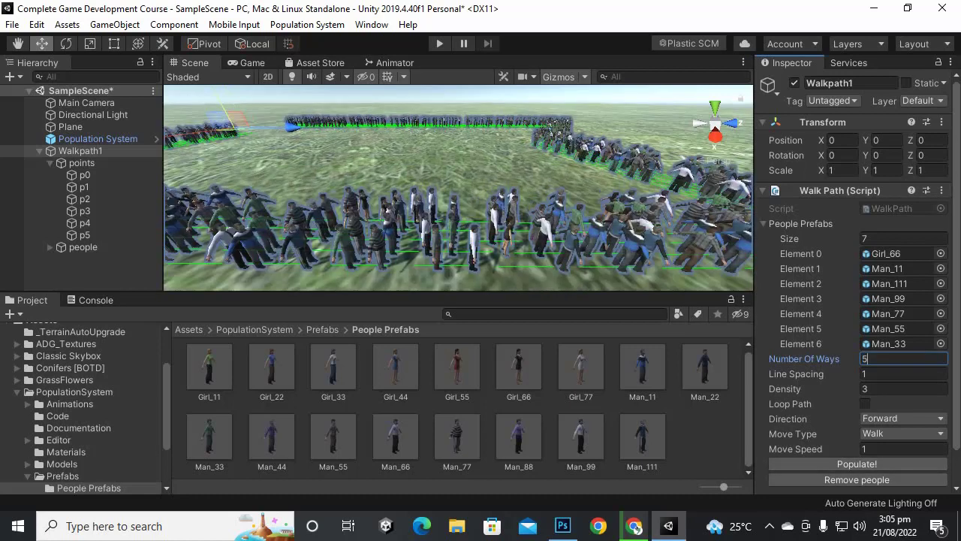
middle_drag(653, 188, 591, 202)
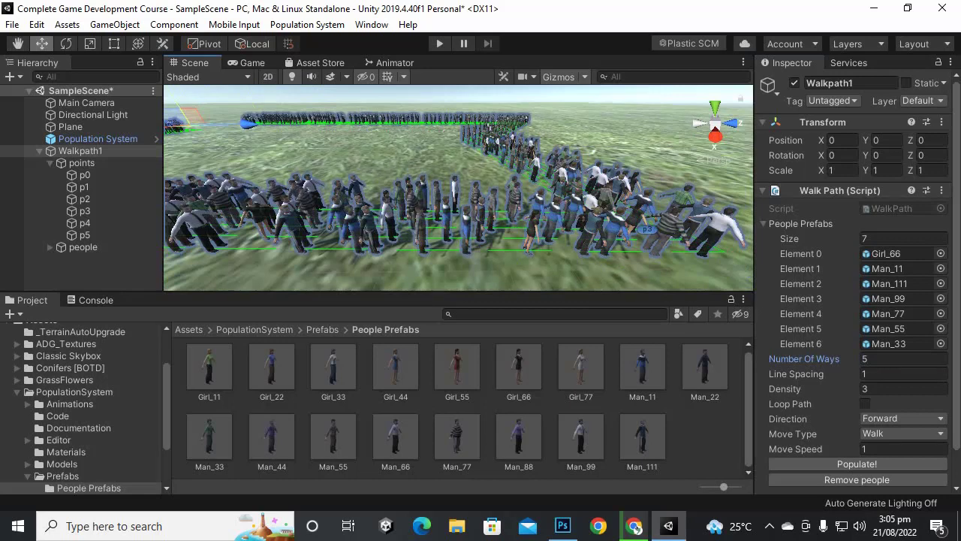
click(439, 43)
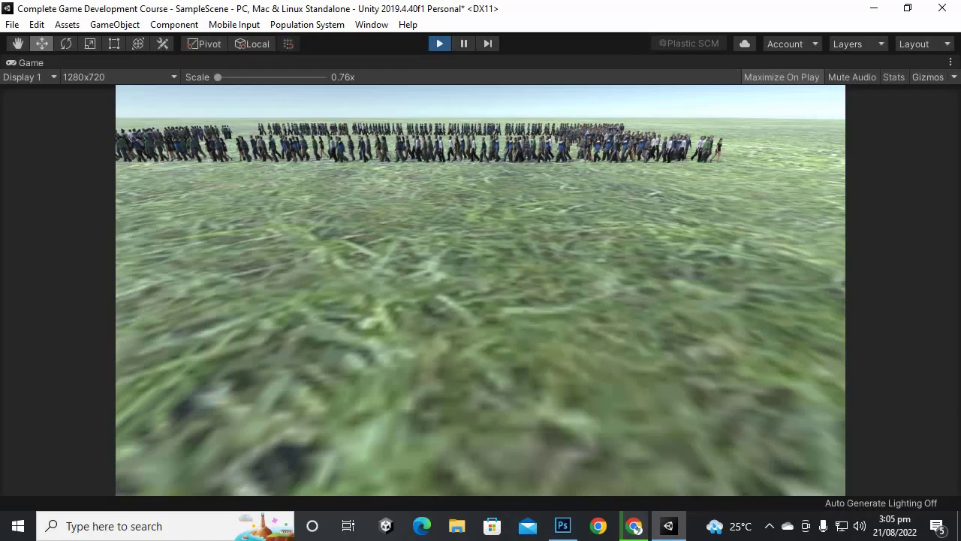
key(ctrl+p)
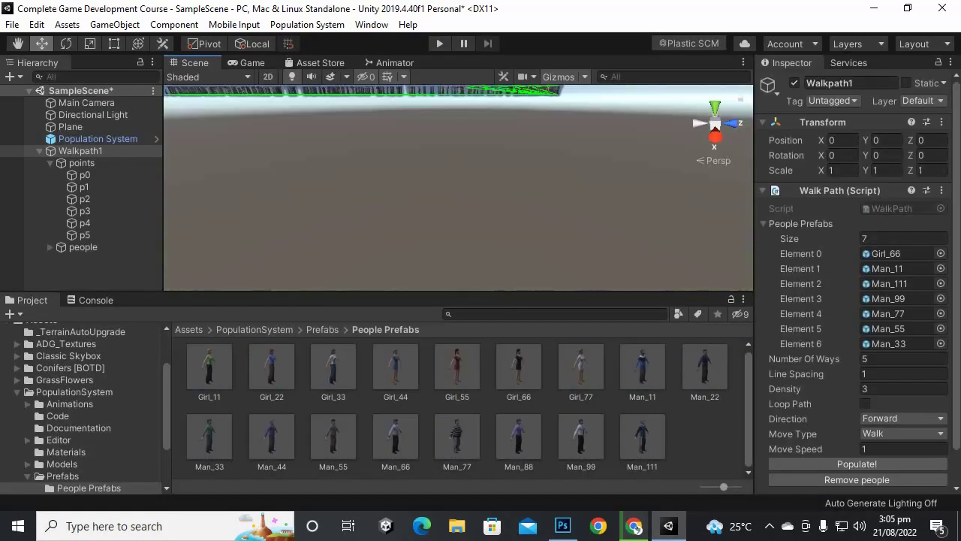
Align the Main Camera with a close view of the five-lane crowd, run the scene to watch the people walk, and stop playback.
scroll(458, 188, down, 3)
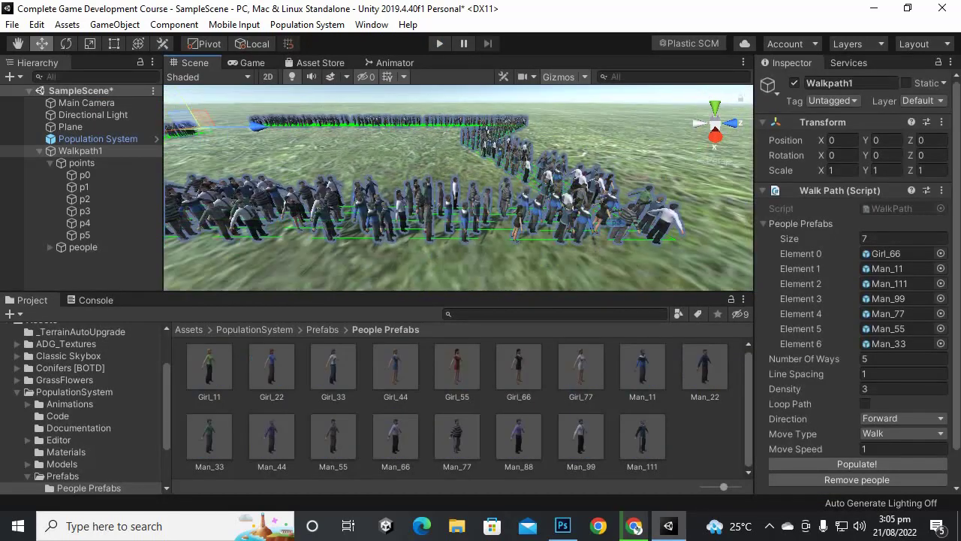
scroll(458, 187, up, 3)
alt+drag(601, 149, 535, 149)
middle_drag(534, 149, 694, 154)
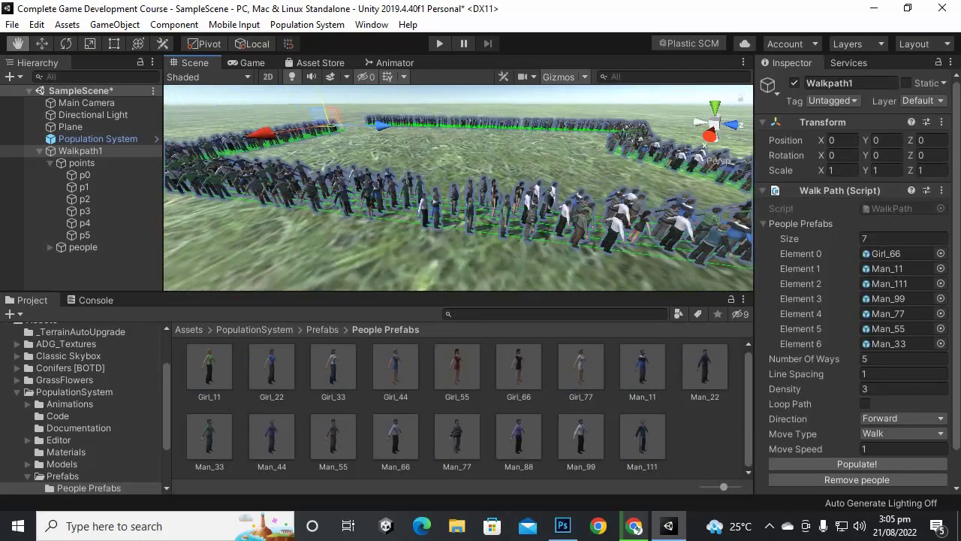
alt+drag(694, 154, 631, 141)
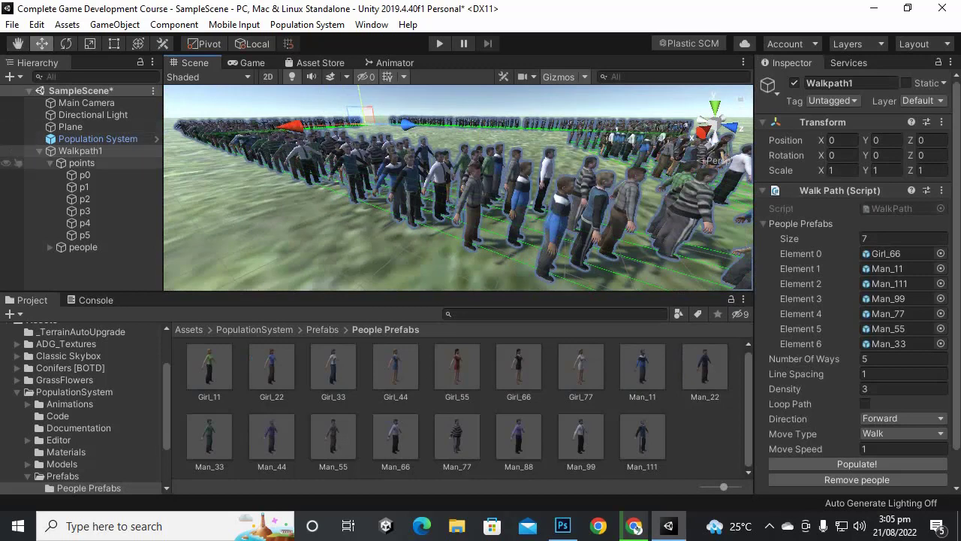
click(87, 103)
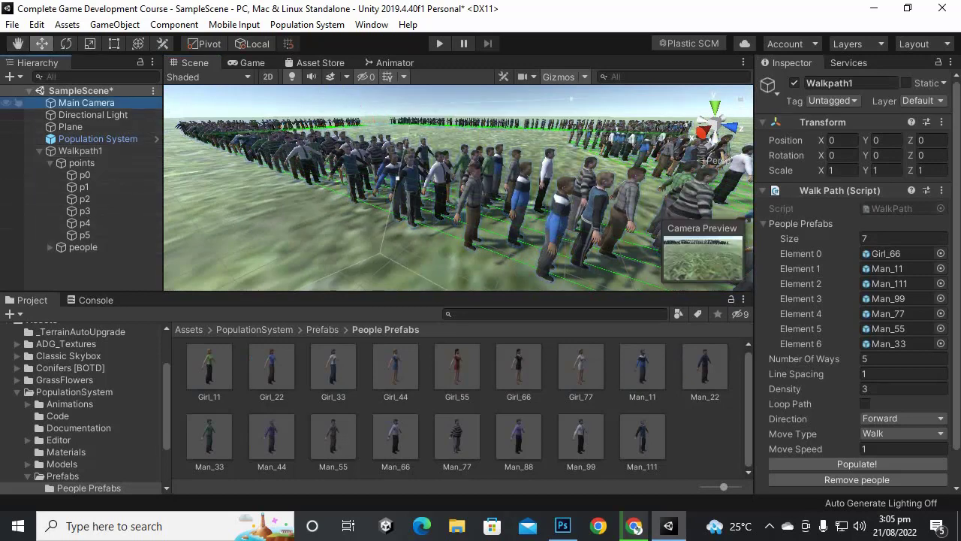
key(ctrl+shift+f)
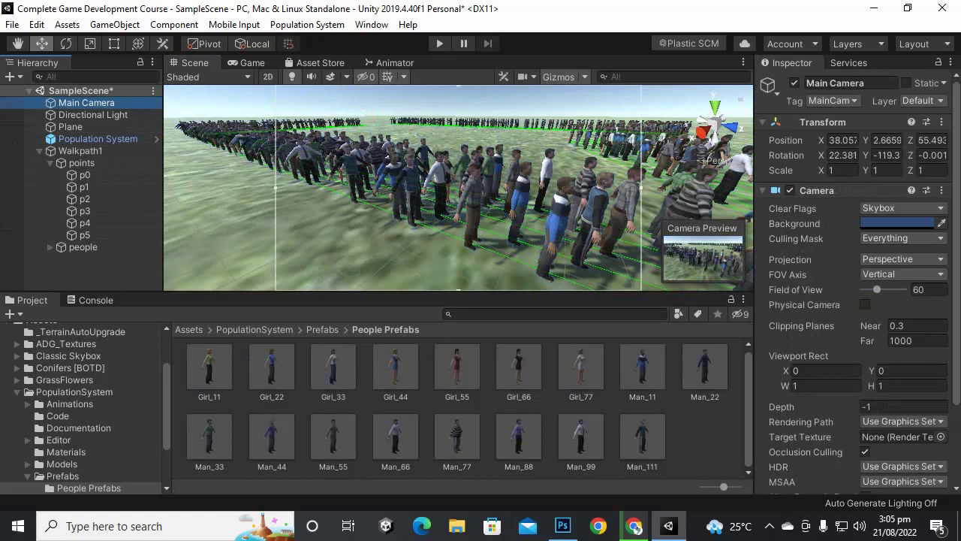
click(440, 43)
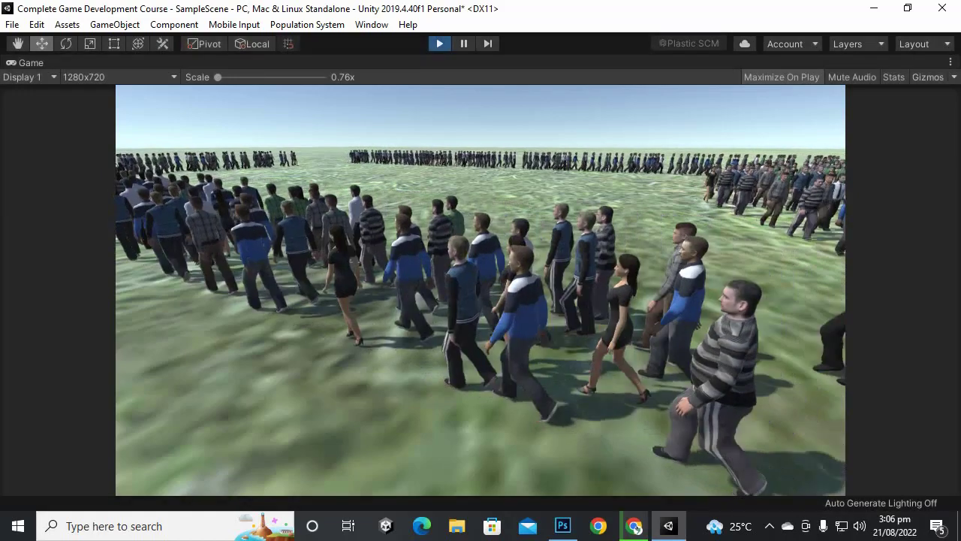
key(ctrl+p)
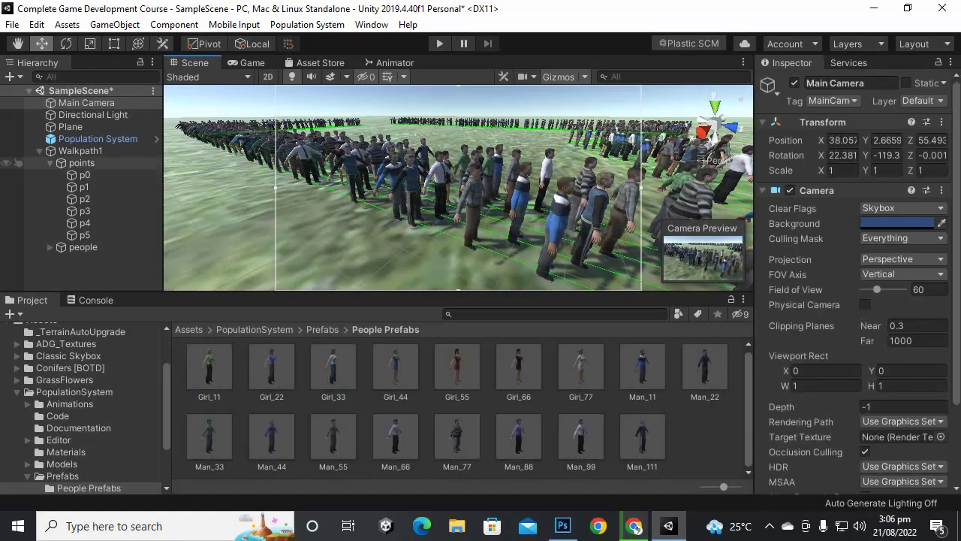
Set Walkpath1's Direction to Backward, run the scene to watch the walking direction, and stop playback.
click(80, 150)
scroll(864, 389, down, 1)
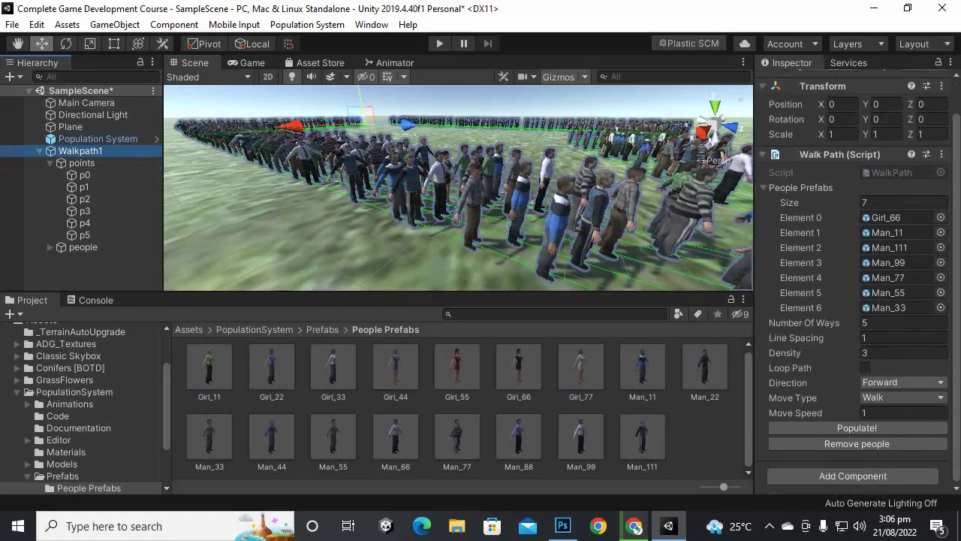
click(903, 383)
click(892, 414)
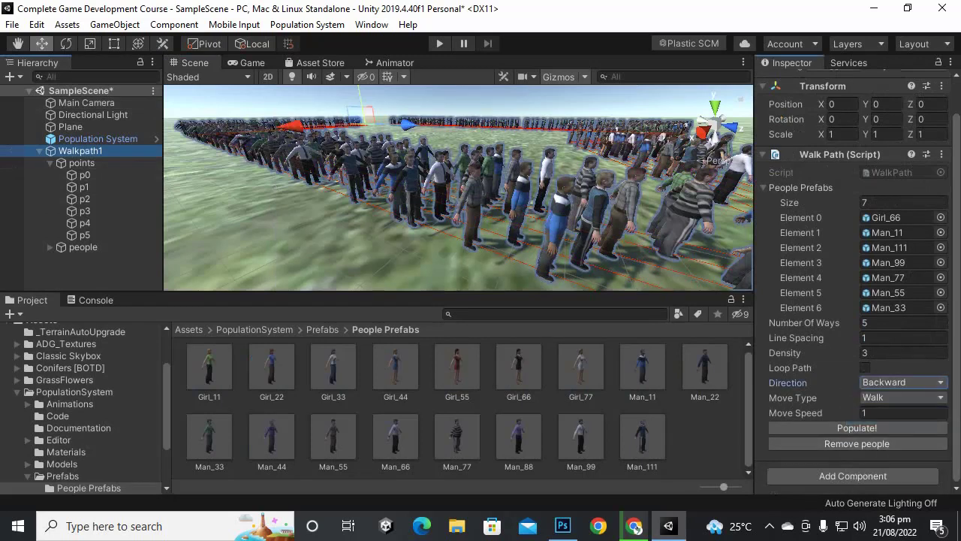
click(437, 44)
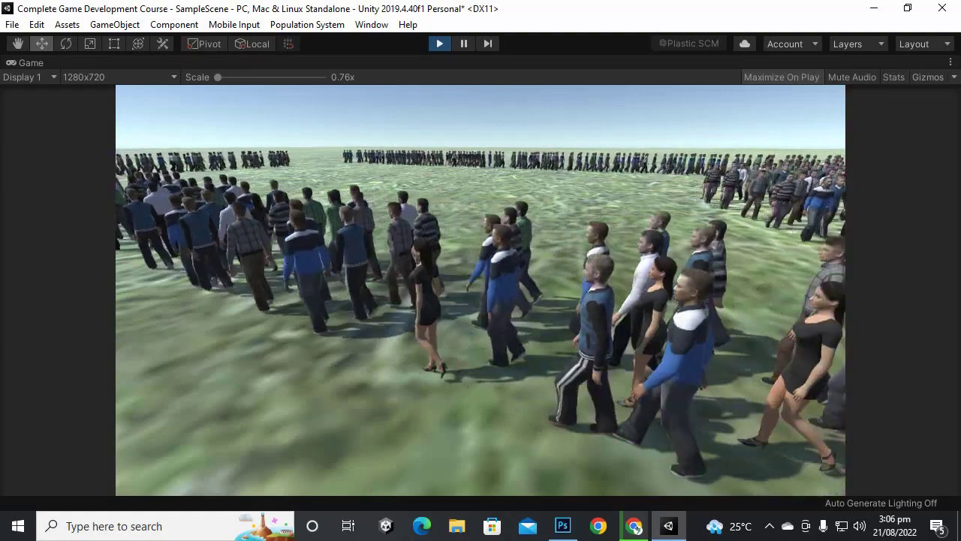
key(ctrl+p)
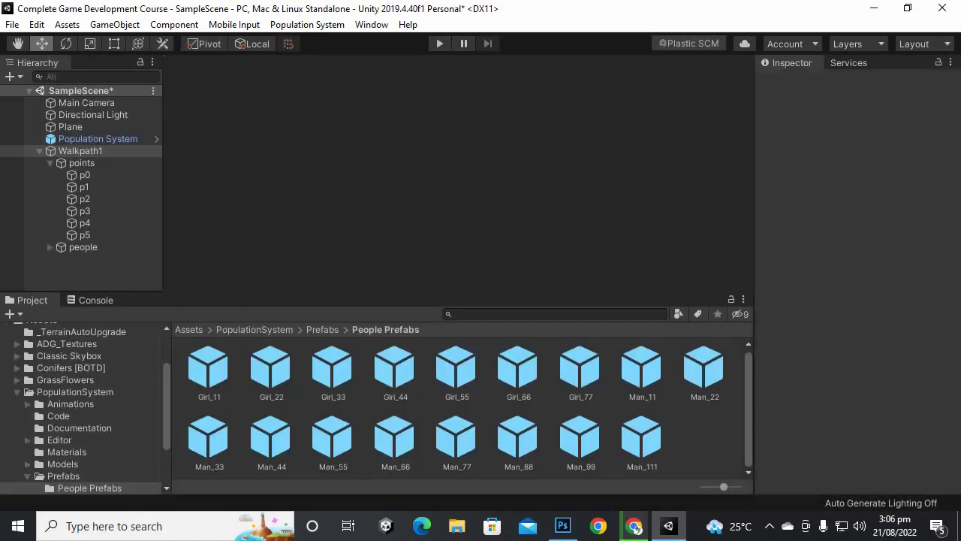
Enable Loop Path on Walkpath1 and set its Direction to Hug Left, then test the crowd in play mode and stop.
click(903, 383)
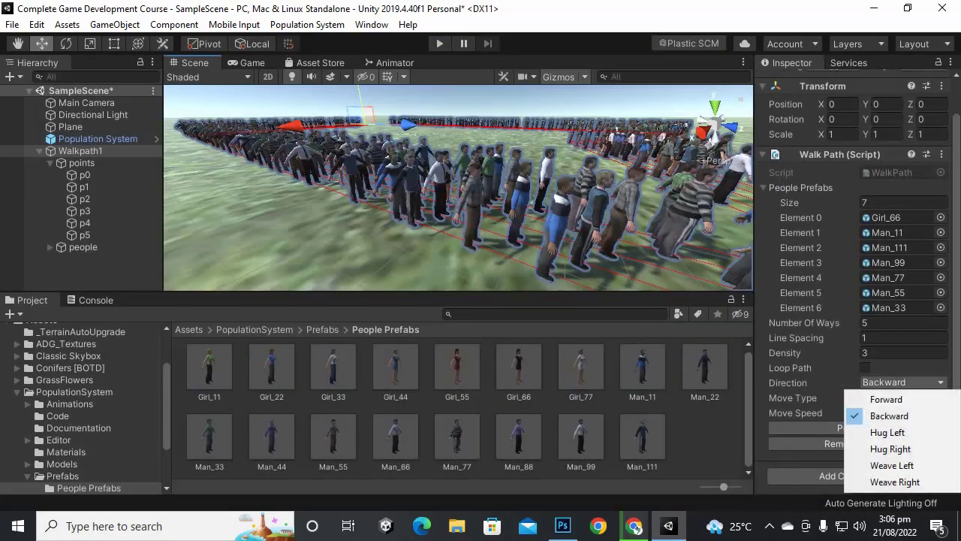
click(889, 415)
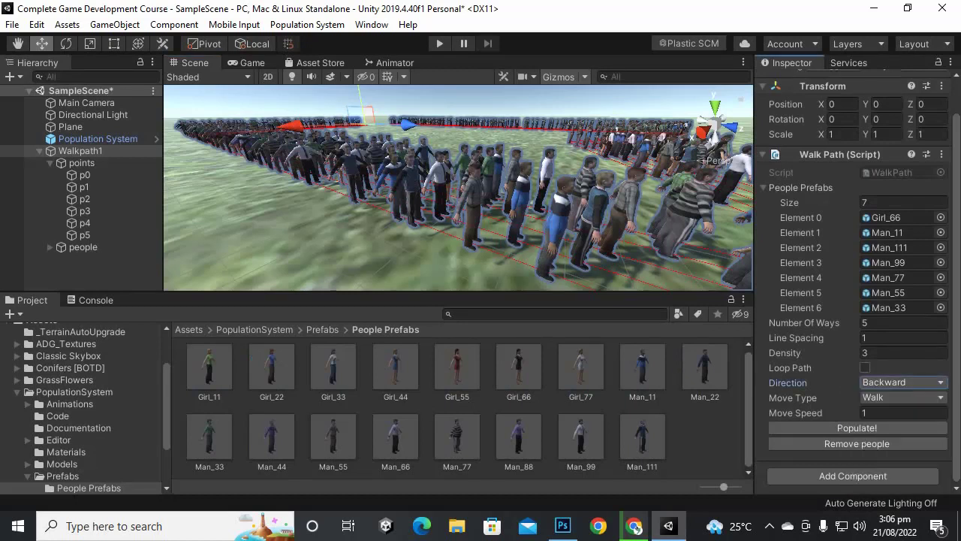
click(864, 367)
click(903, 382)
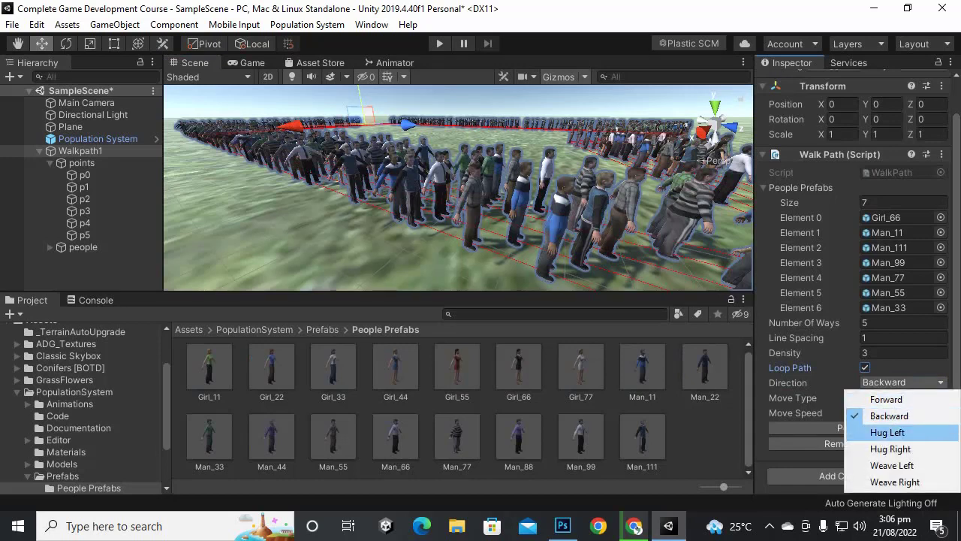
click(890, 431)
click(439, 43)
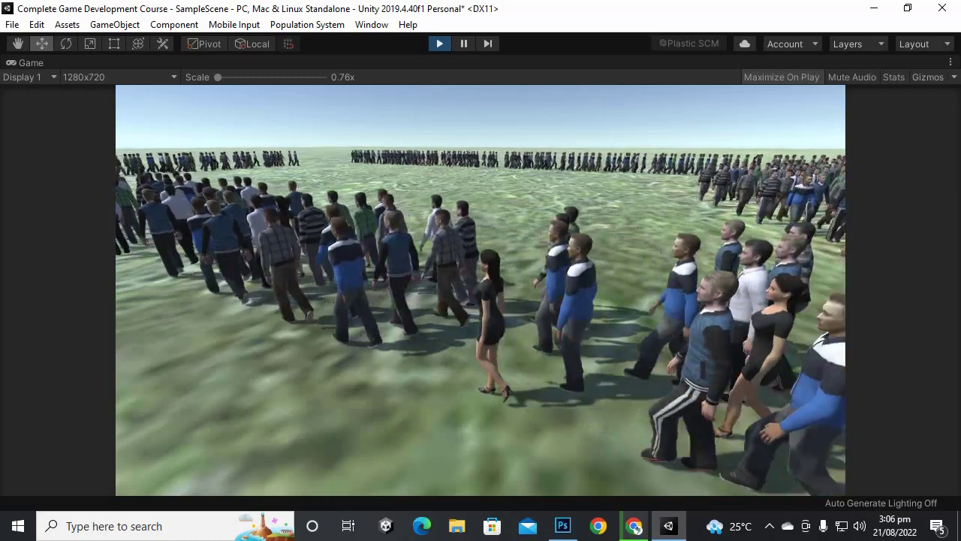
key(ctrl+p)
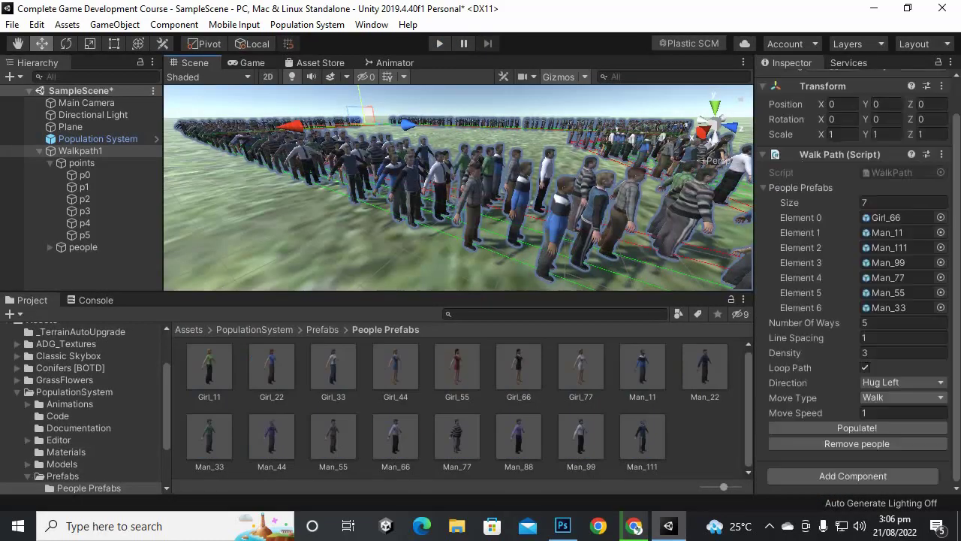
Set Walkpath1's Density to 1.5, repopulate the path, and test the thinner crowd in play mode.
click(903, 382)
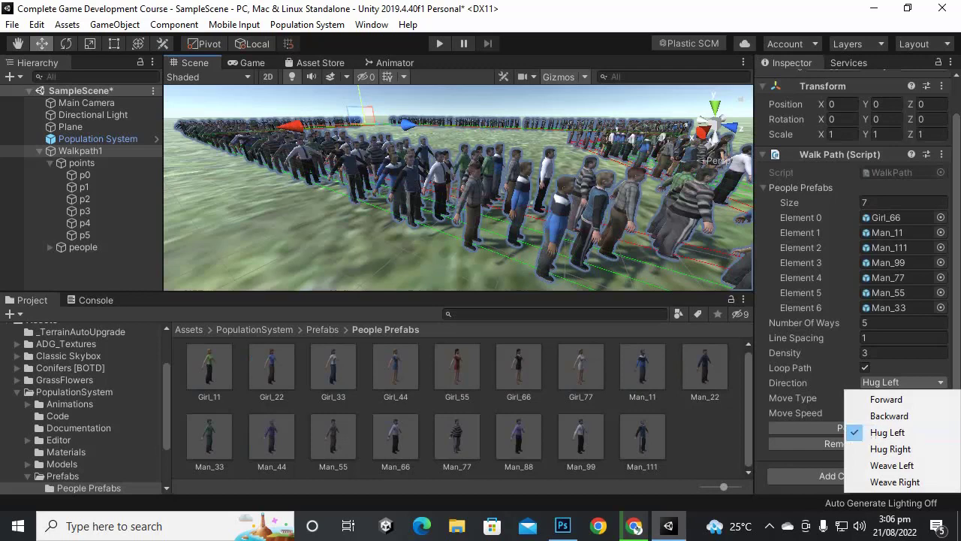
key(Escape)
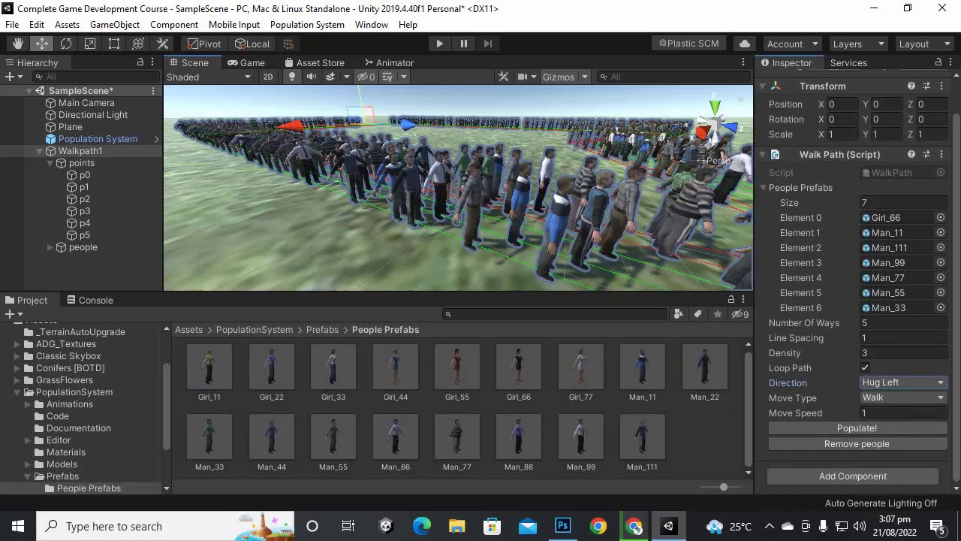
click(871, 352)
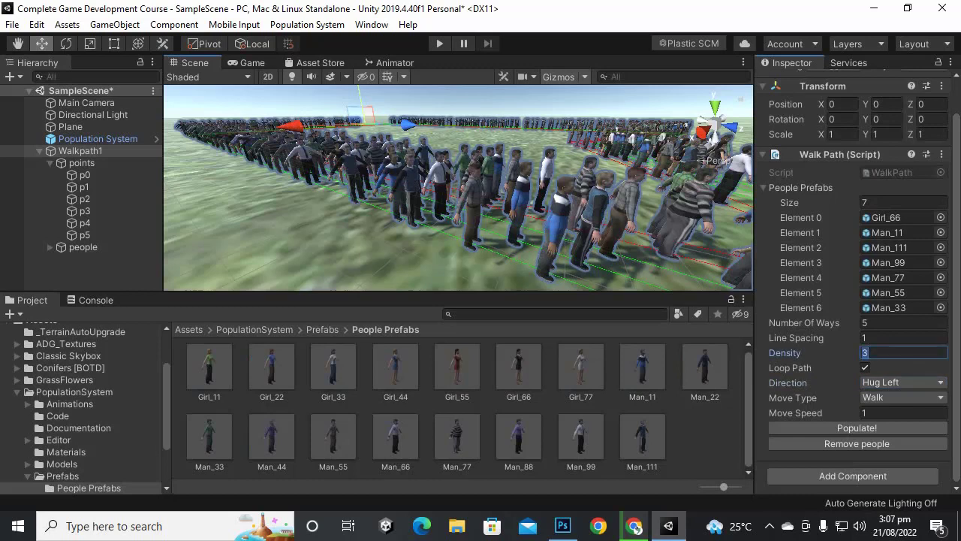
text(1.5)
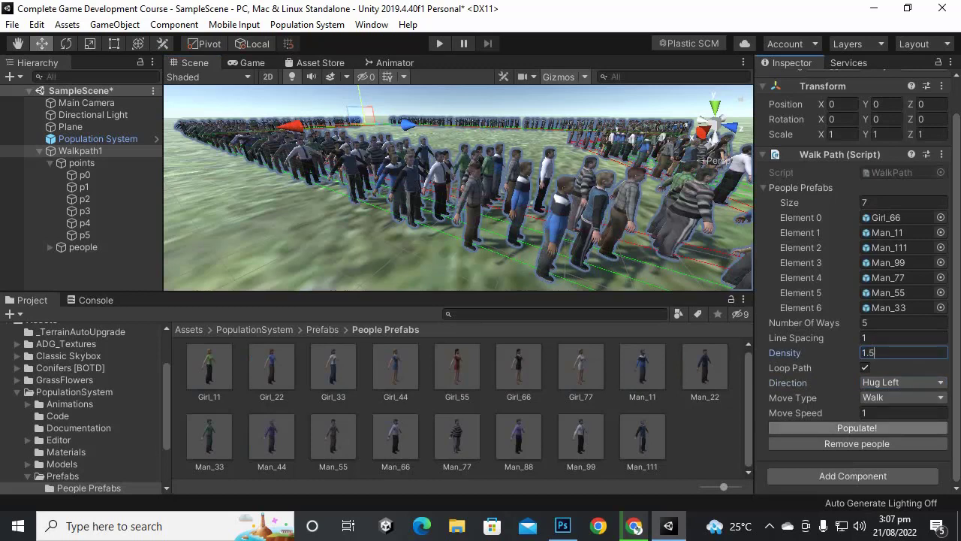
click(856, 427)
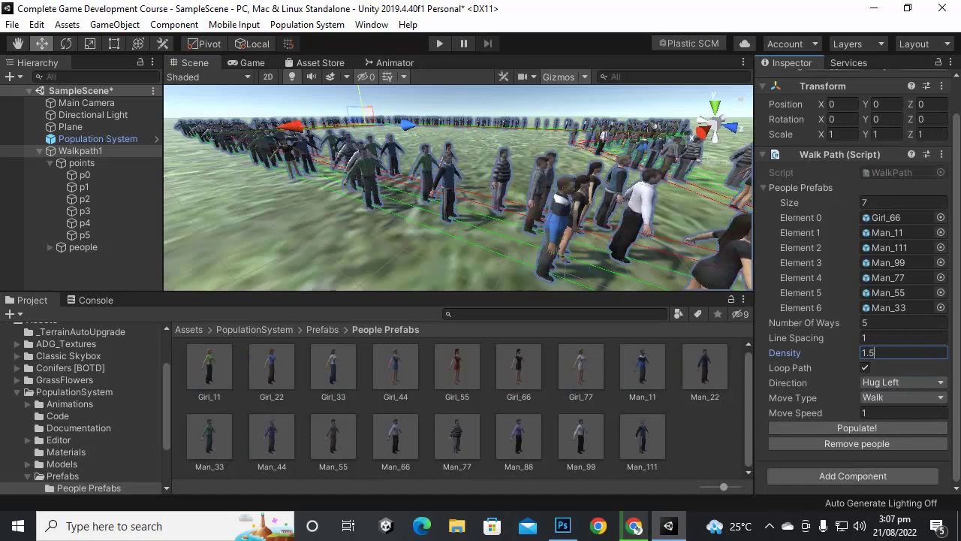
click(439, 44)
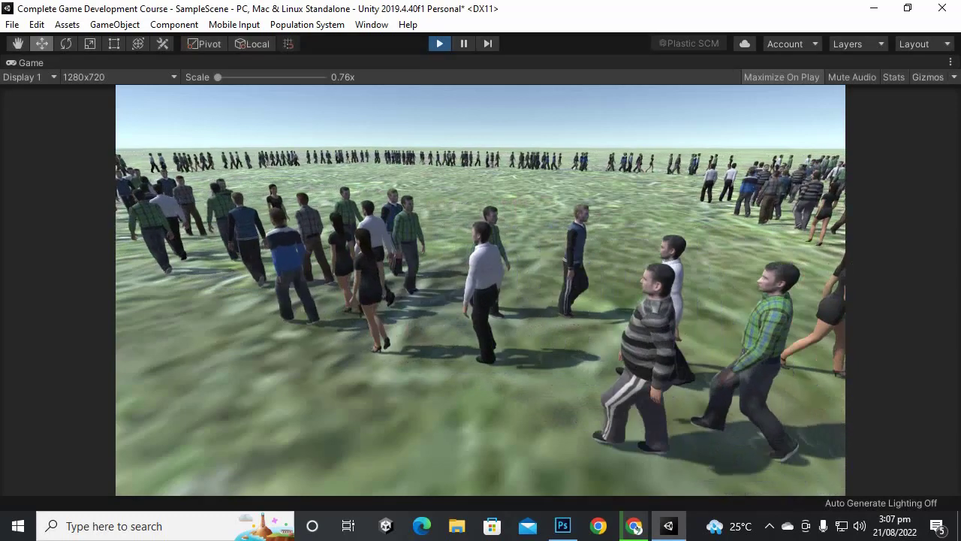
key(ctrl+p)
Set Walkpath1's Direction to Hug Right, run the scene to check the lanes, and stop playback.
click(902, 382)
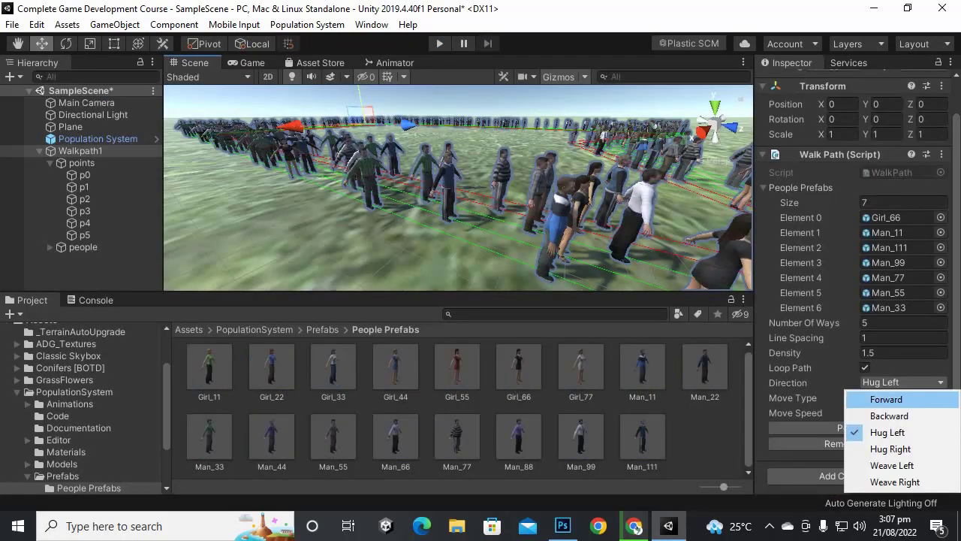
click(891, 448)
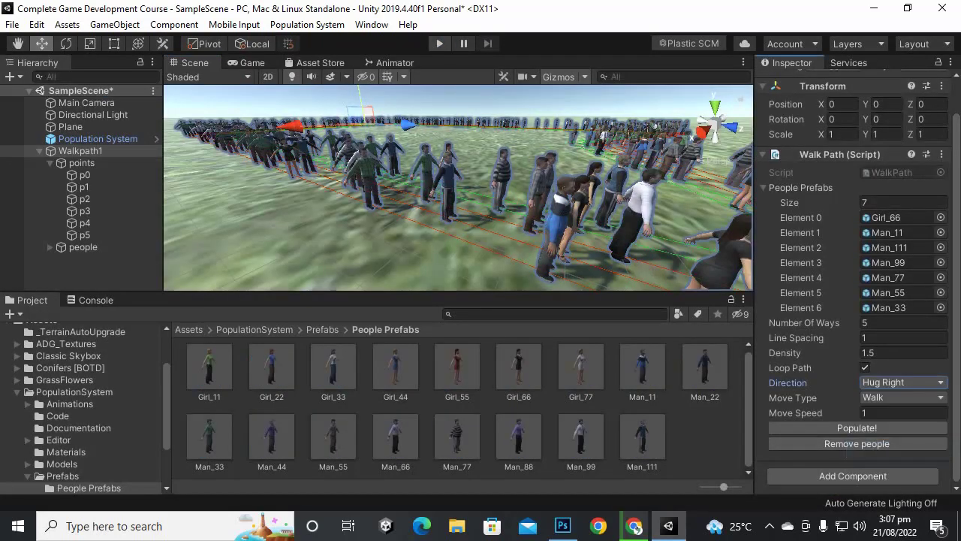
key(ctrl+p)
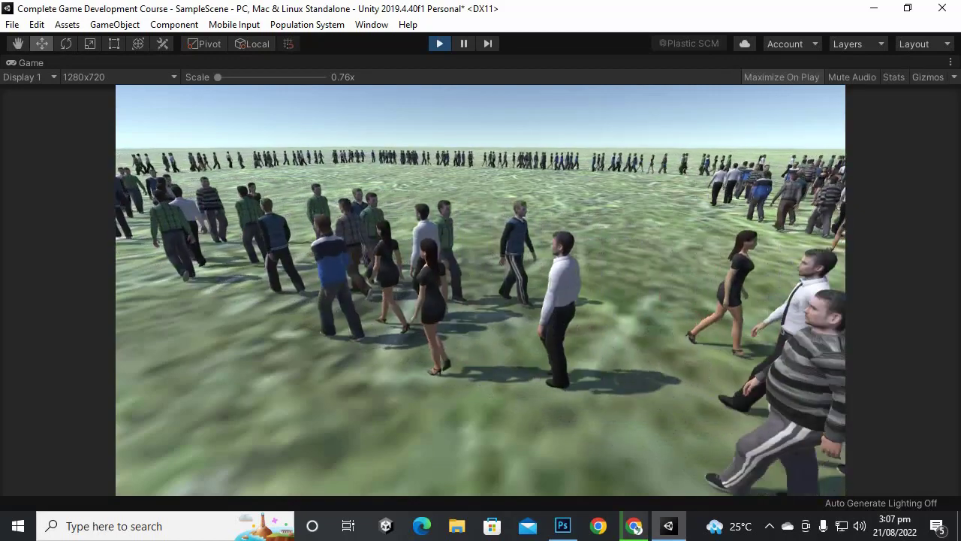
key(ctrl+p)
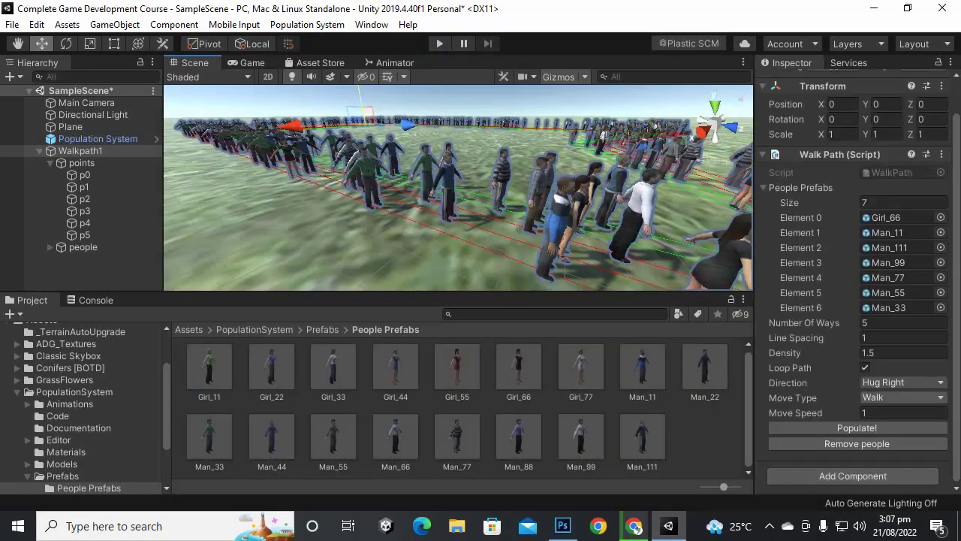
Set Walkpath1's Move Type to Run, repopulate the path and run the scene.
click(901, 382)
click(875, 446)
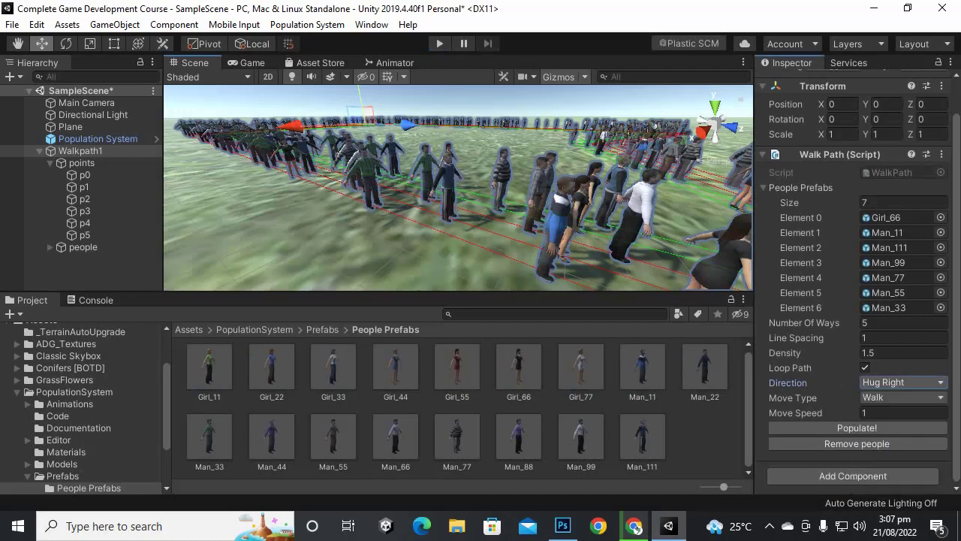
click(901, 397)
click(894, 430)
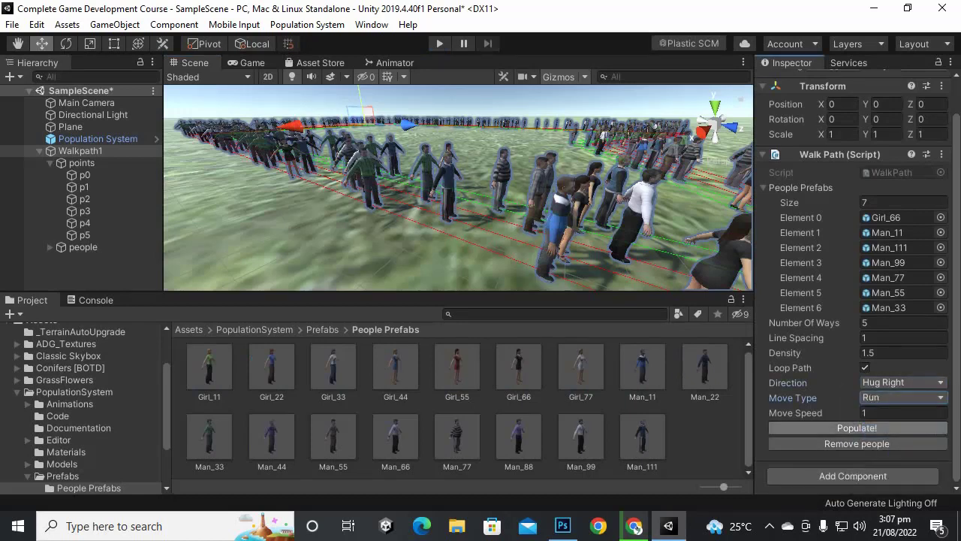
key(ctrl+p)
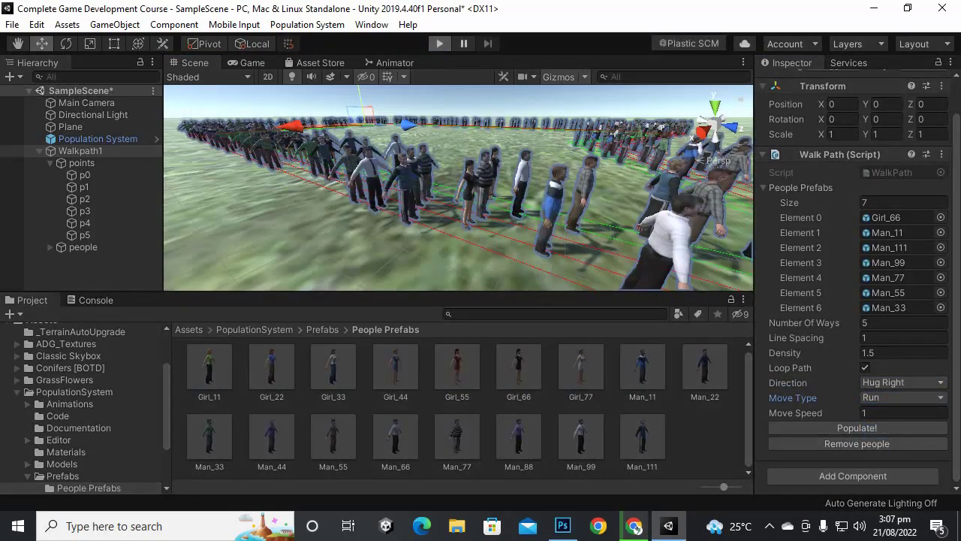
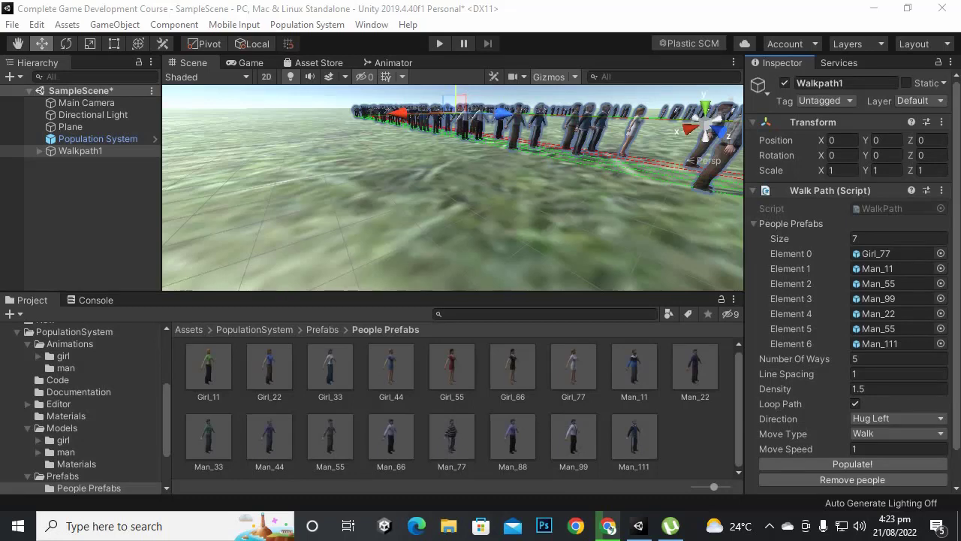
Open the man folder inside PopulationSystem's Models folder to show the male character models.
scroll(493, 271, down, 3)
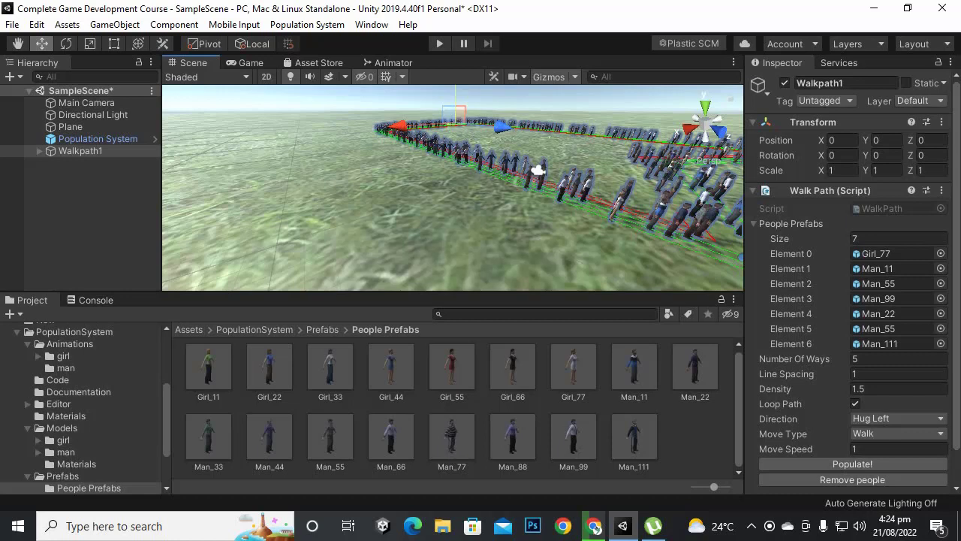
click(322, 330)
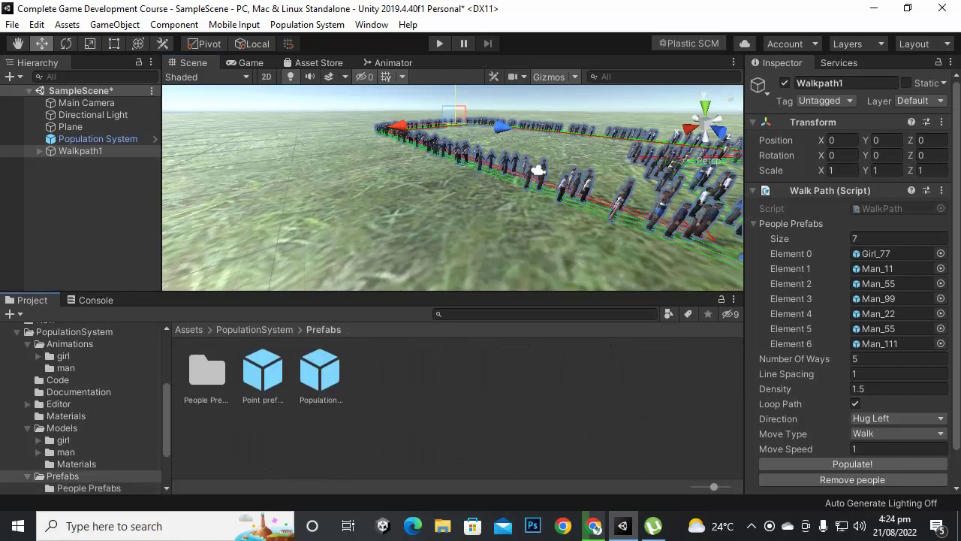
click(254, 329)
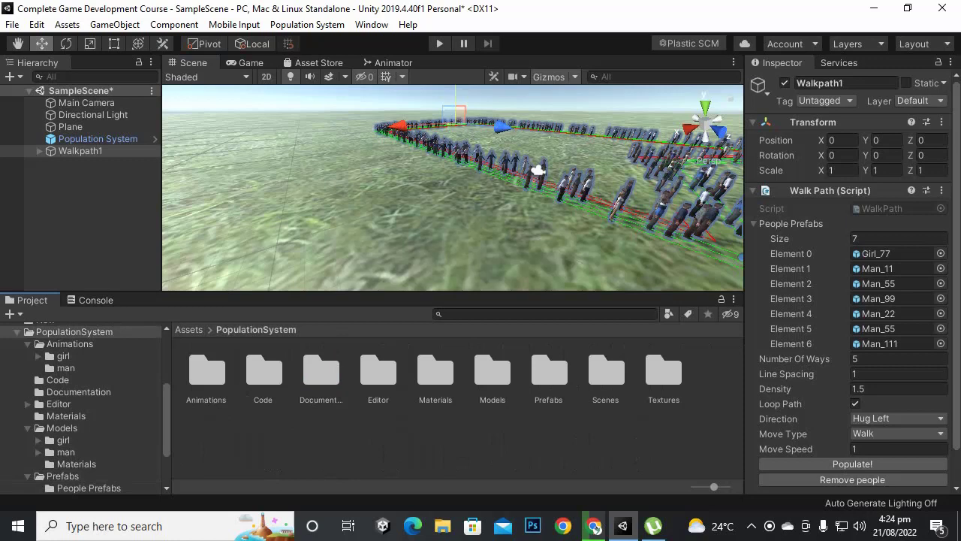
double_click(492, 372)
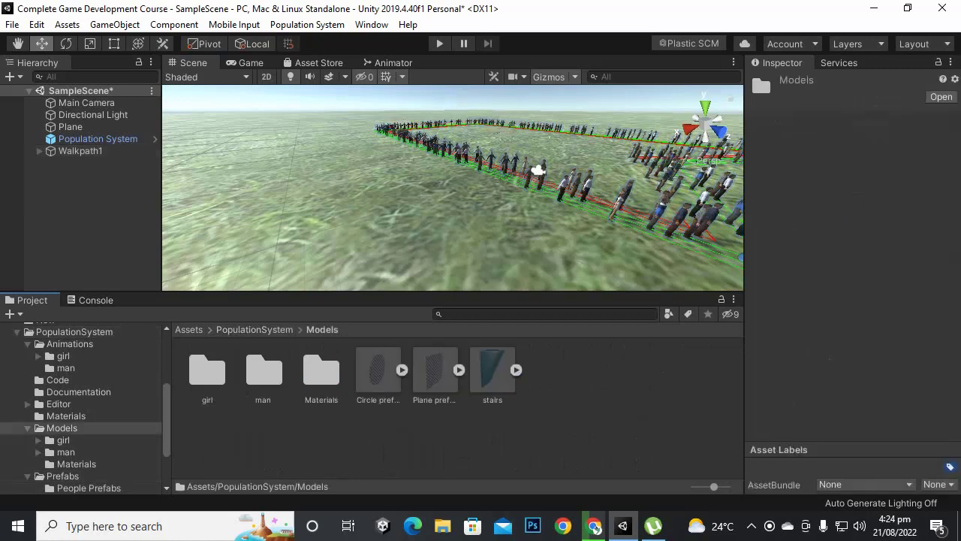
double_click(264, 372)
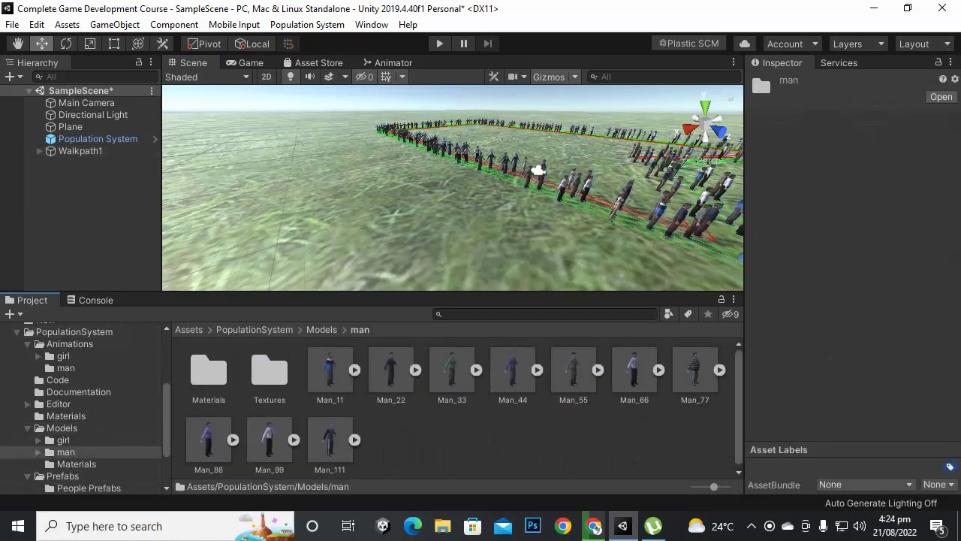
Check the rig Animation Type options for Man_11, and for all the male models from Man_11 to Man_111.
click(330, 371)
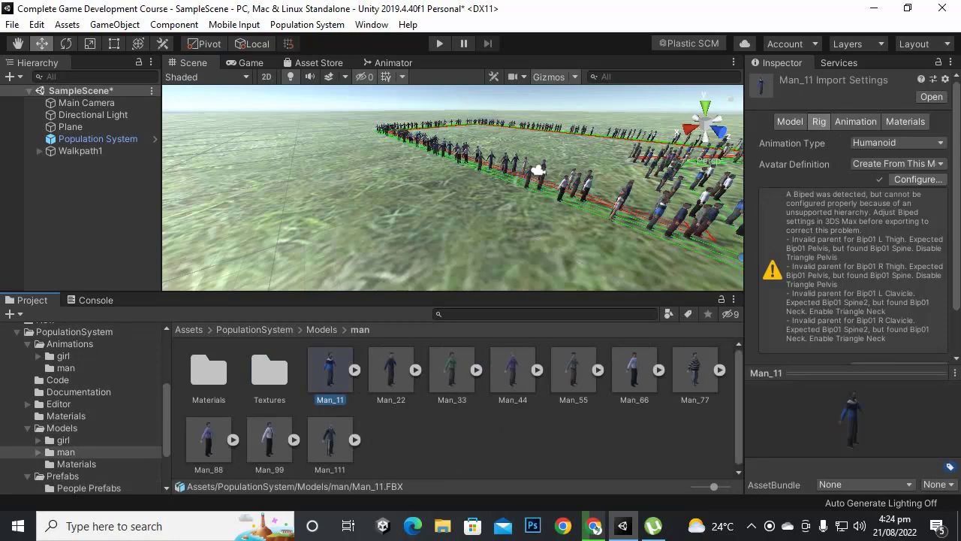
click(898, 141)
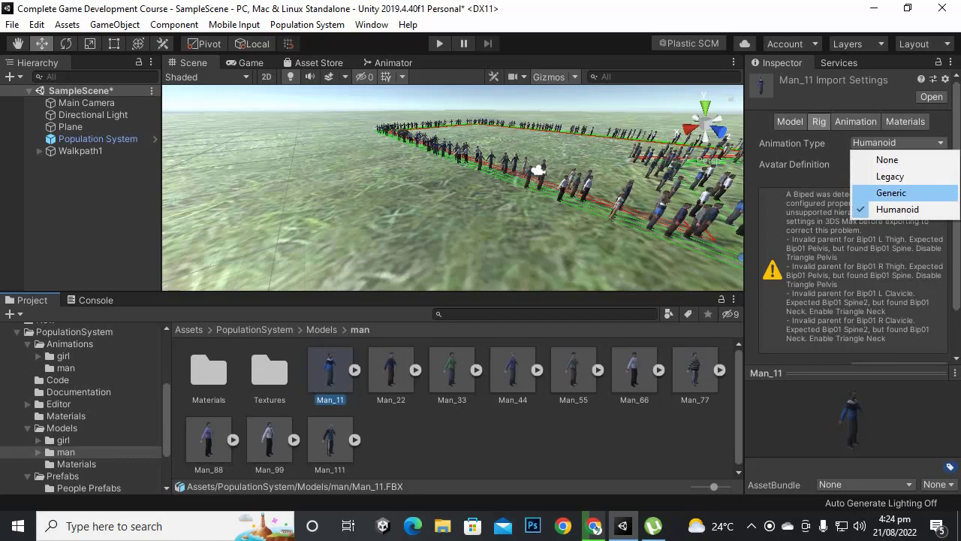
click(898, 208)
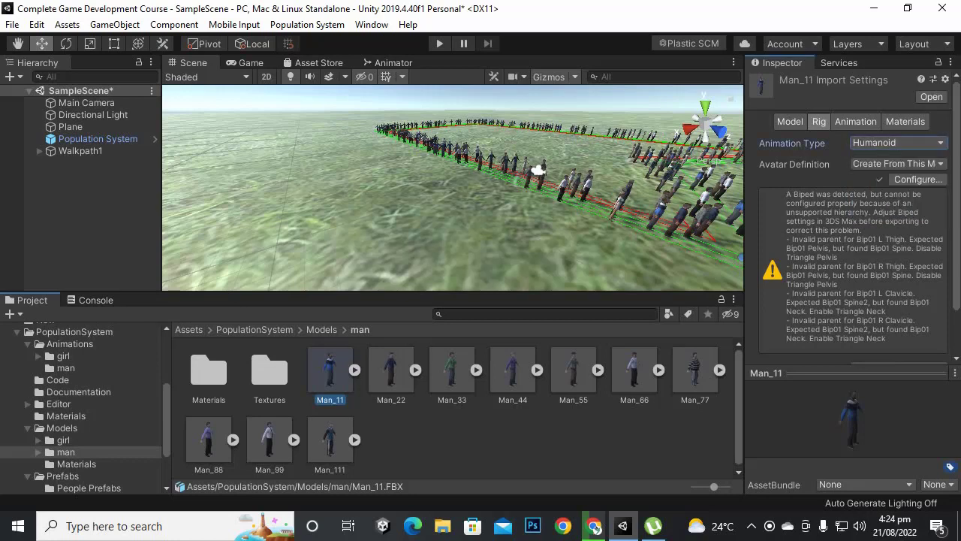
shift+click(330, 439)
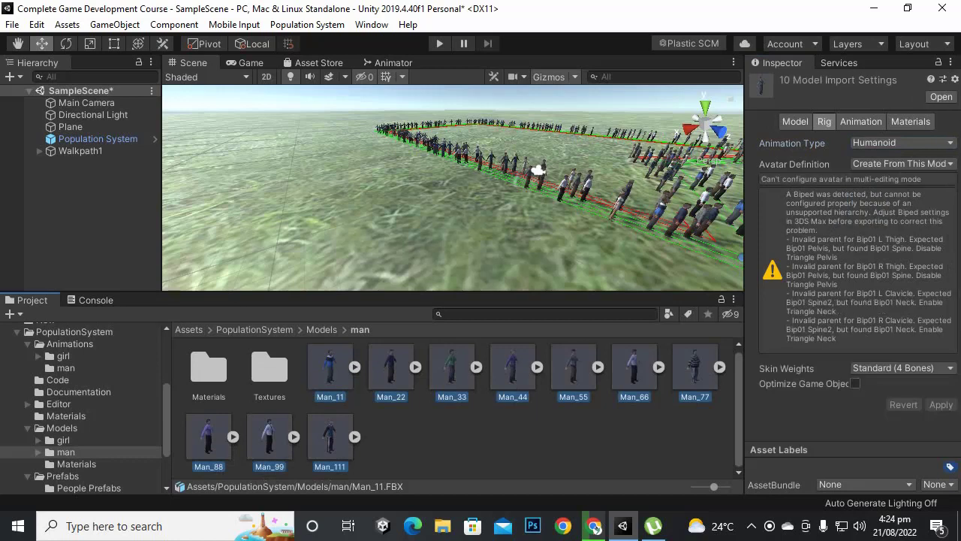
click(901, 143)
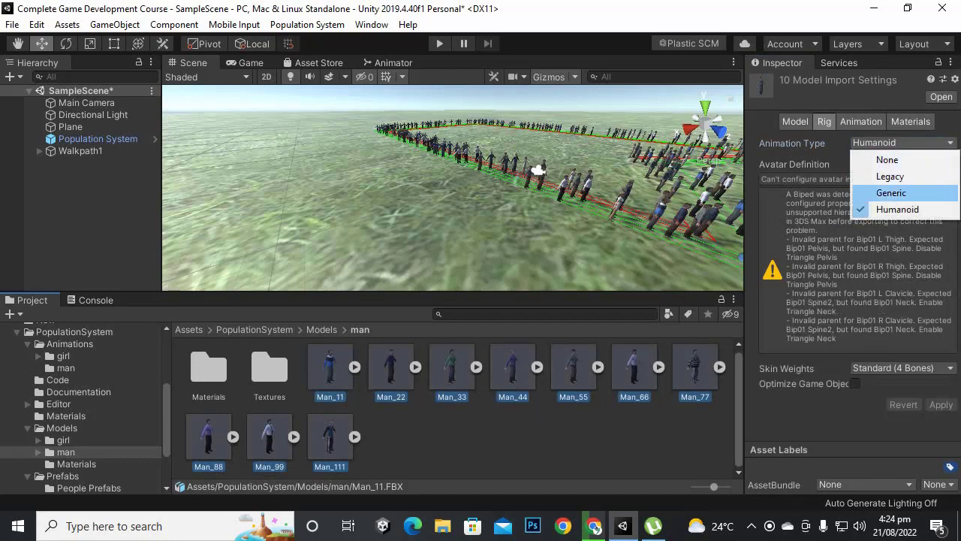
key(Escape)
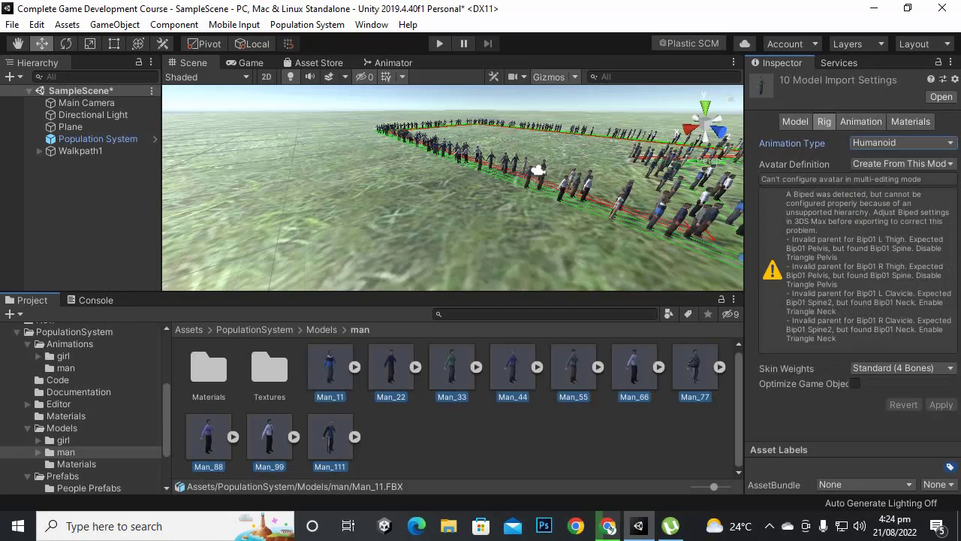
key(Escape)
Check the rig Animation Type of the female models Girl_11 to Girl_77 in the Models girl folder.
click(321, 328)
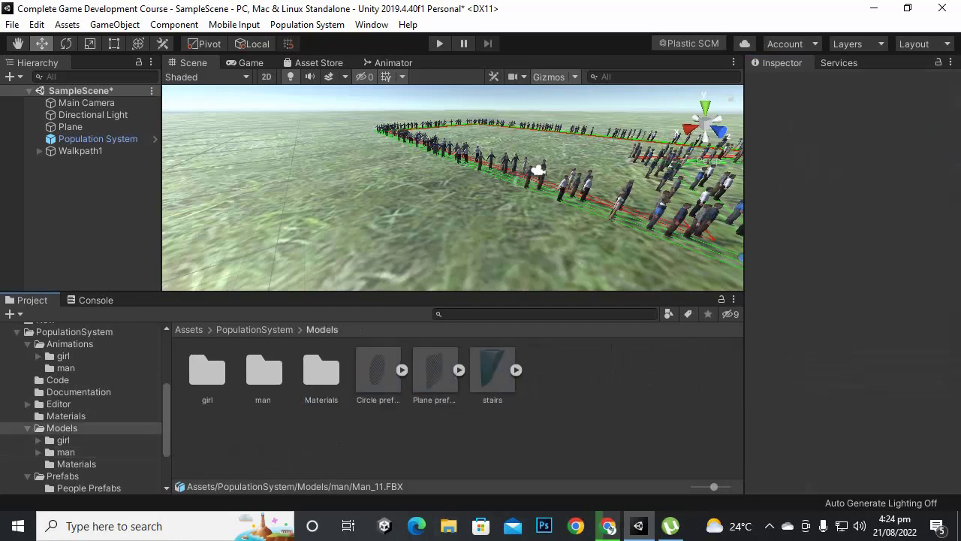
double_click(206, 371)
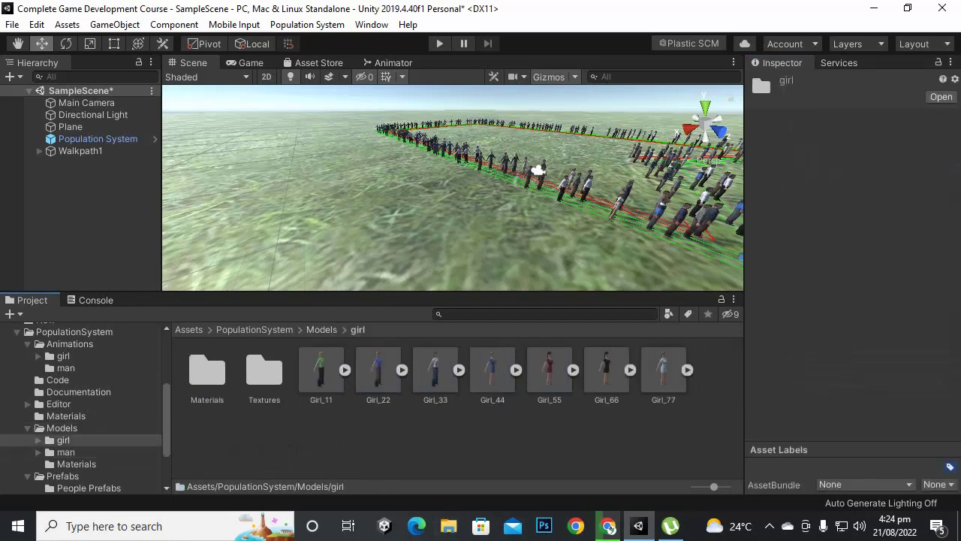
click(321, 370)
shift+click(663, 370)
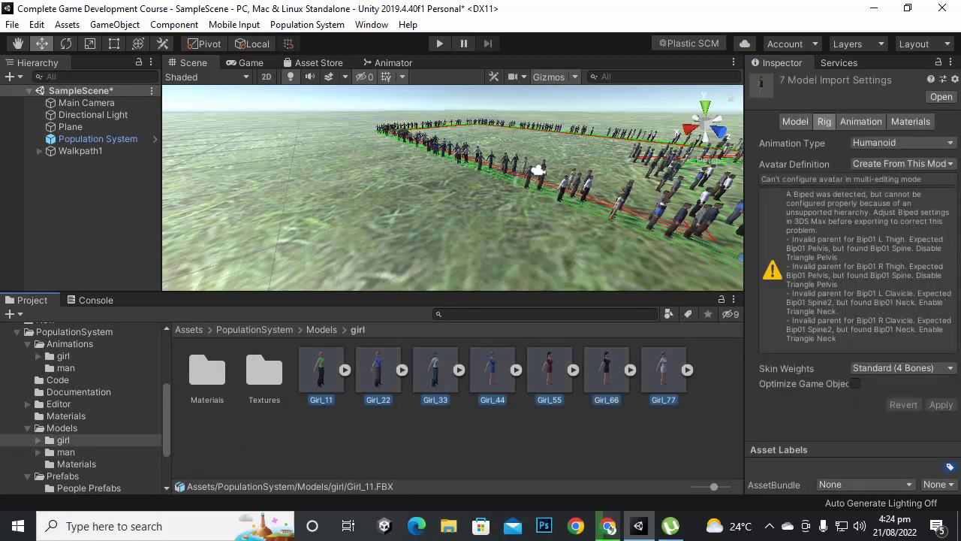
click(902, 142)
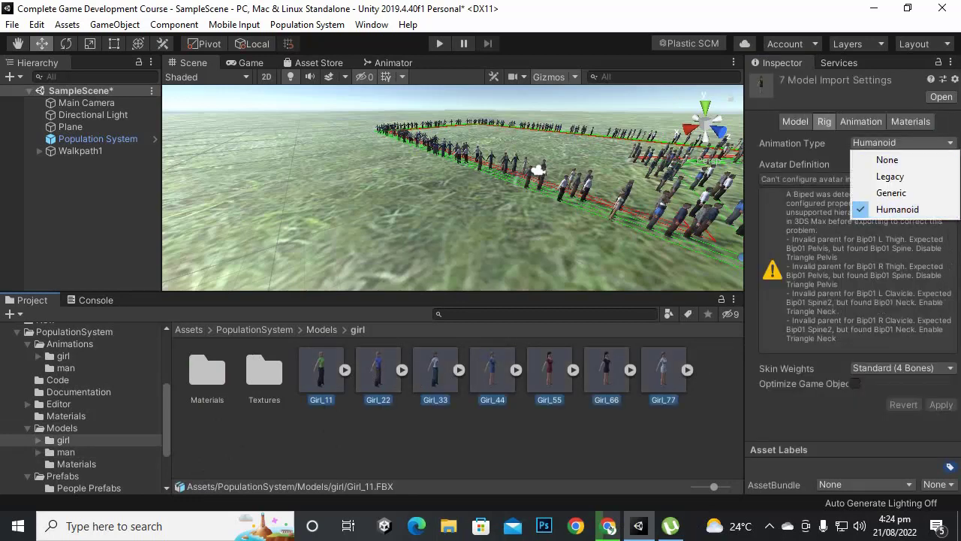
key(Escape)
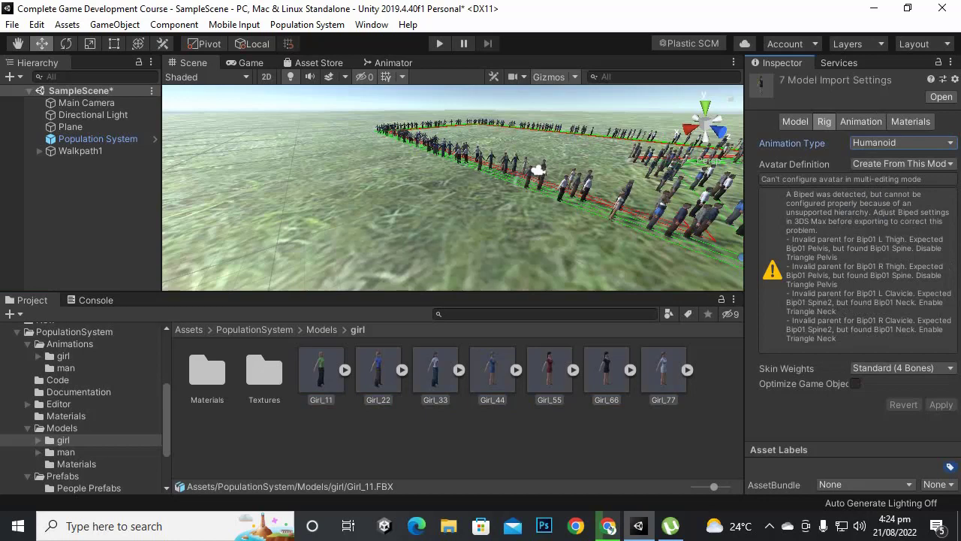
Check the rig Animation Type of all girl animation files, from girl_cheer to girl_walk, in PopulationSystem's Animations folder.
click(254, 329)
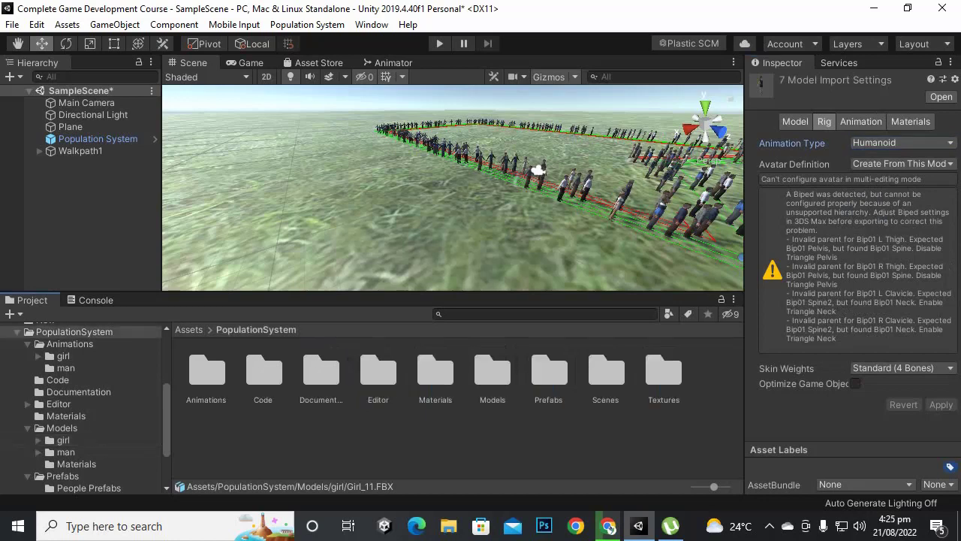
double_click(207, 372)
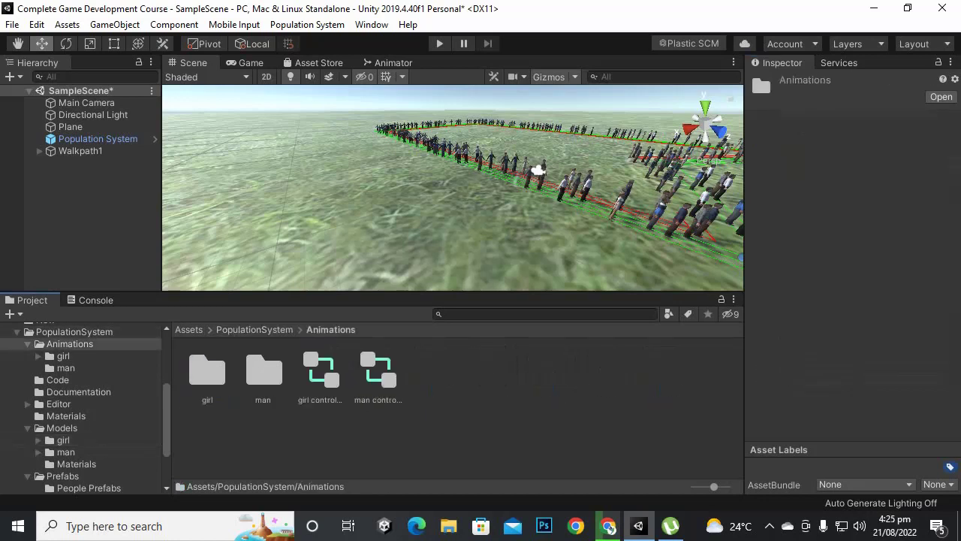
double_click(207, 372)
click(268, 371)
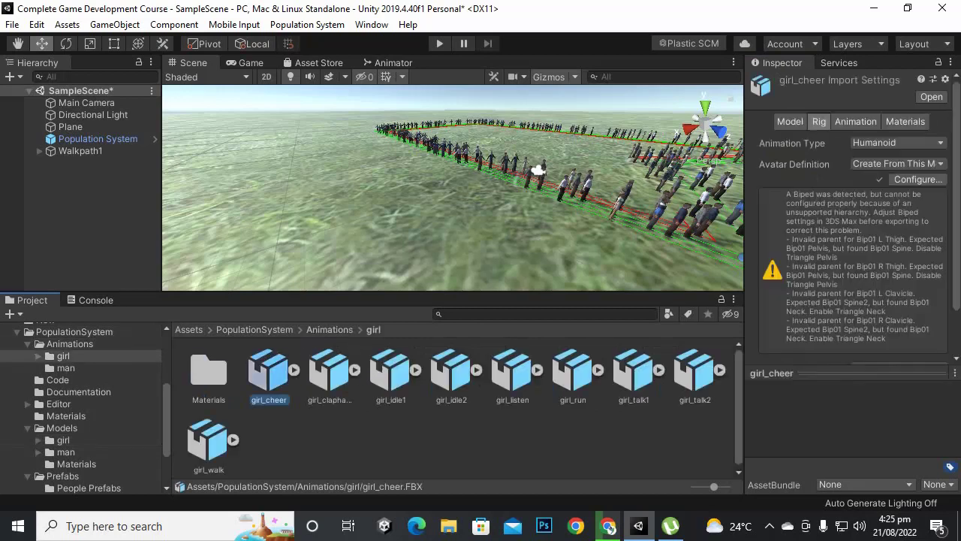
shift+click(207, 439)
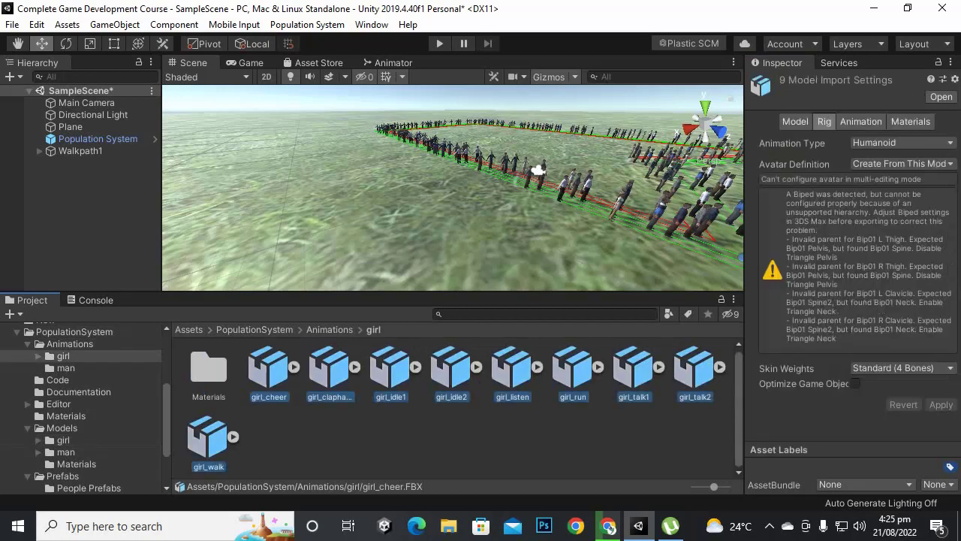
click(901, 143)
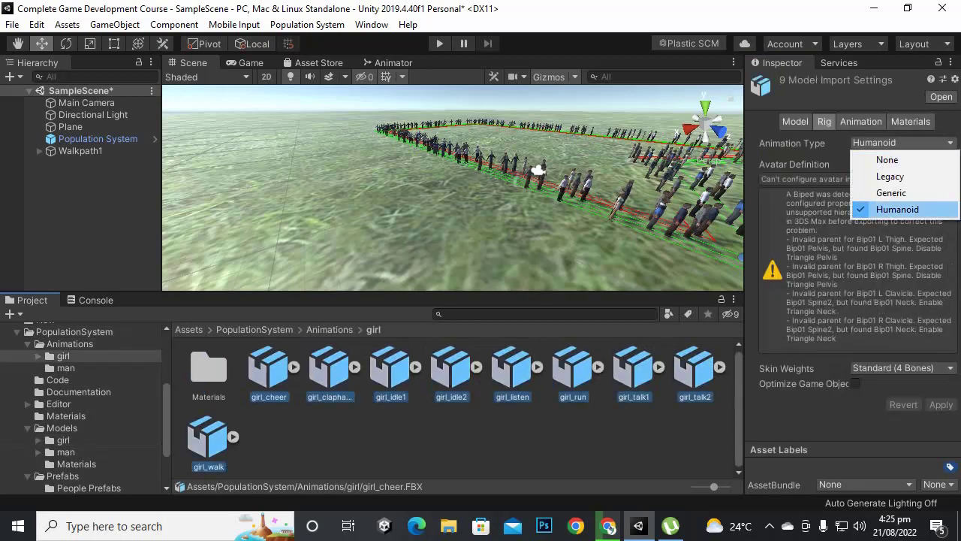
click(897, 209)
Check the rig Animation Type of all the animation files in the Animations man folder, from hands_up to man_walk.
click(329, 329)
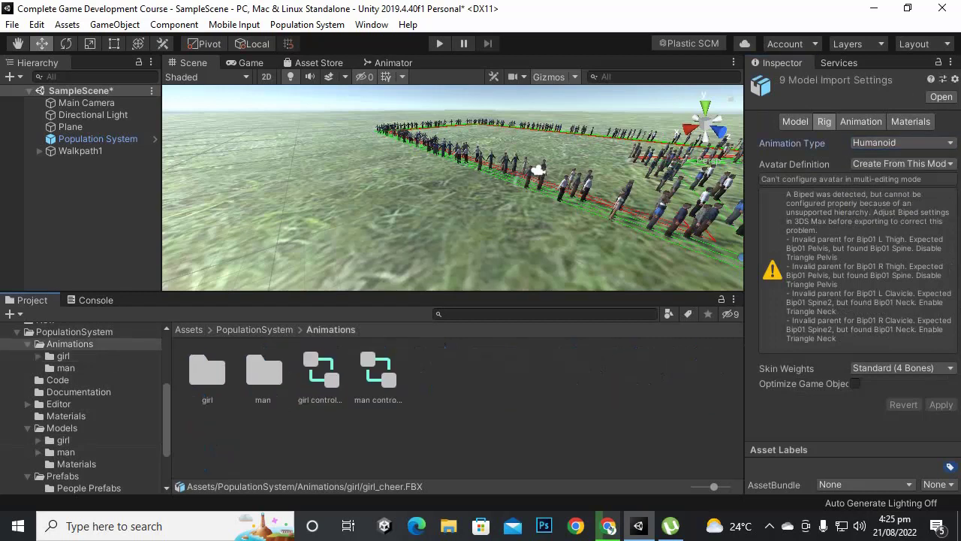
double_click(263, 376)
click(207, 375)
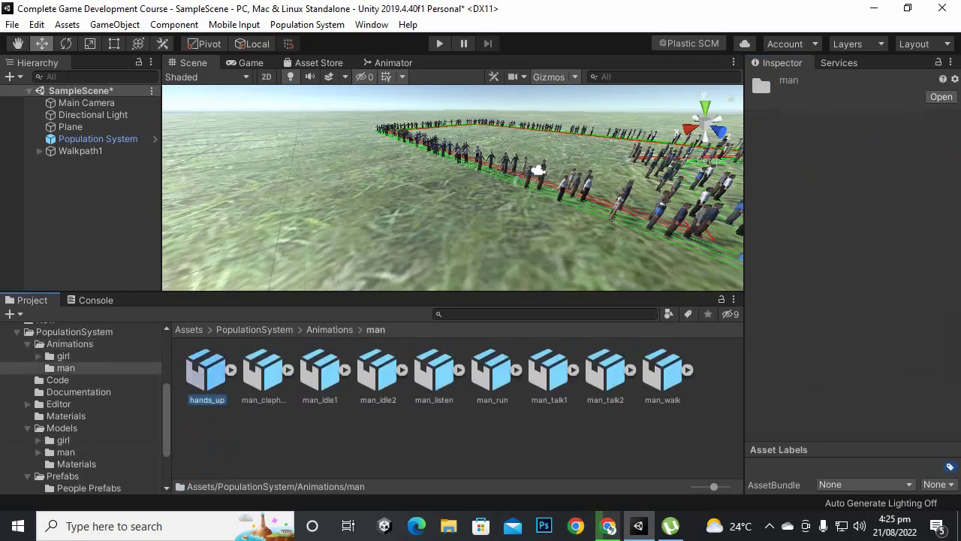
key(ctrl+a)
click(900, 142)
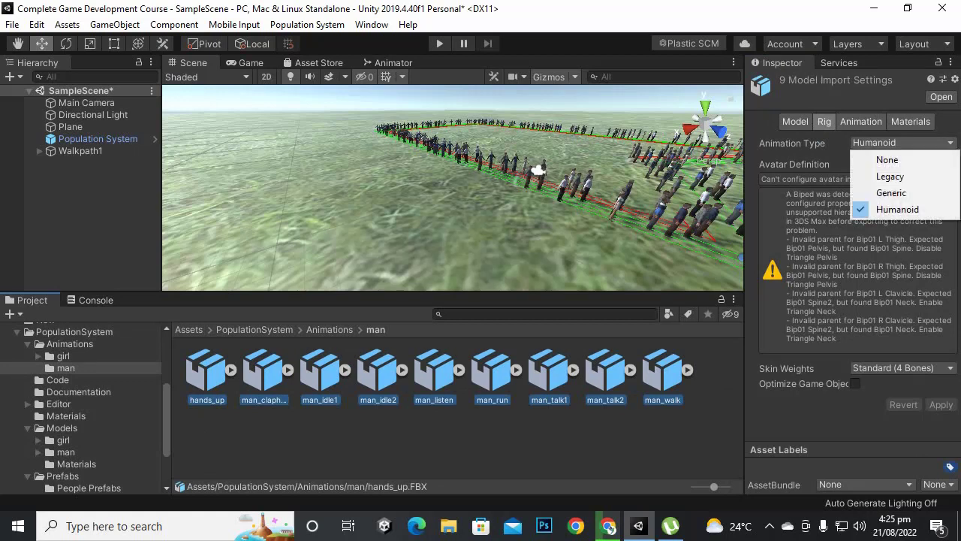
key(Escape)
click(450, 436)
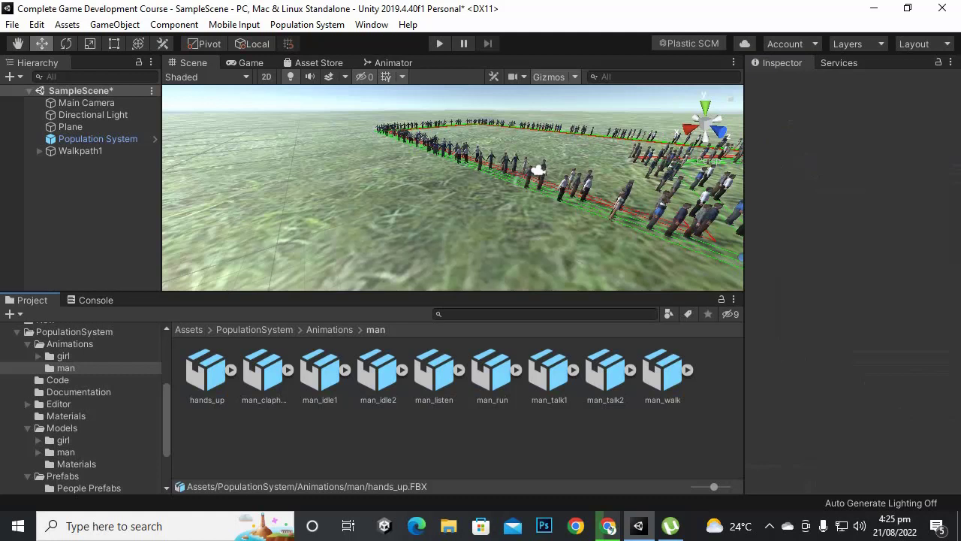
Find The Boss model in the New folder under Assets and check its rig Animation Type.
click(189, 330)
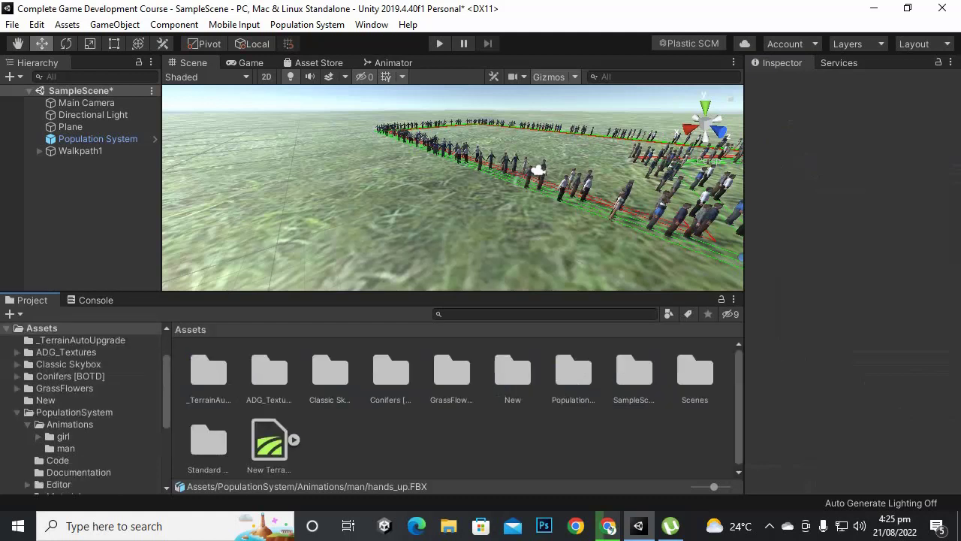
click(512, 376)
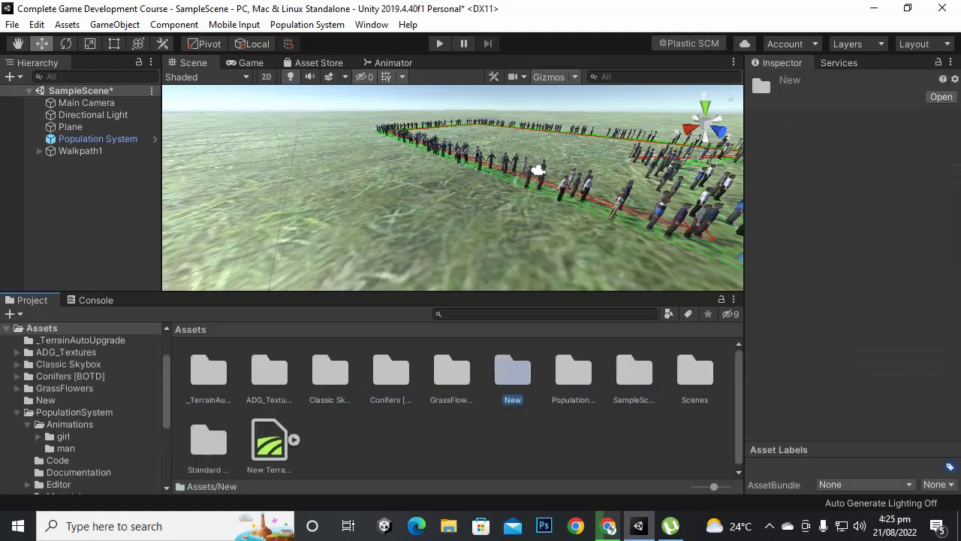
double_click(512, 376)
click(378, 369)
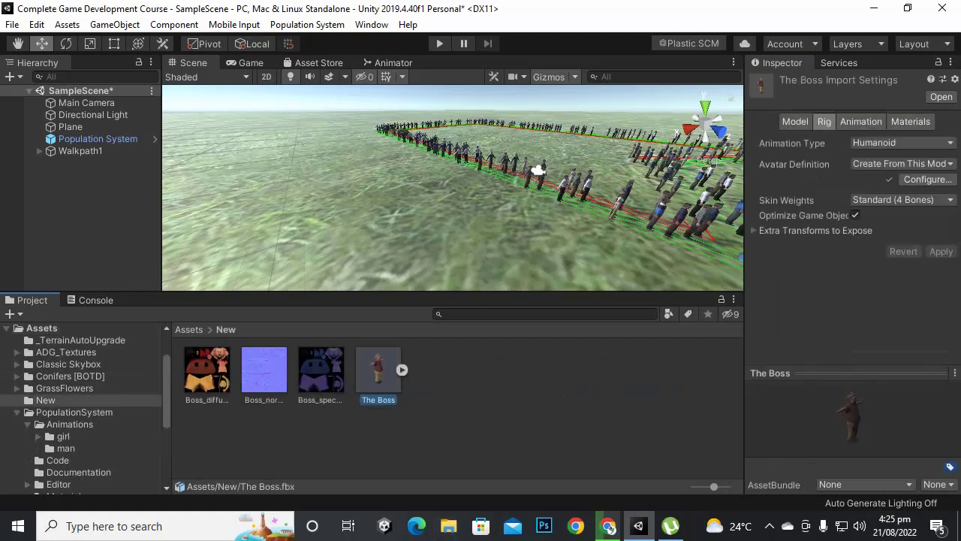
click(902, 143)
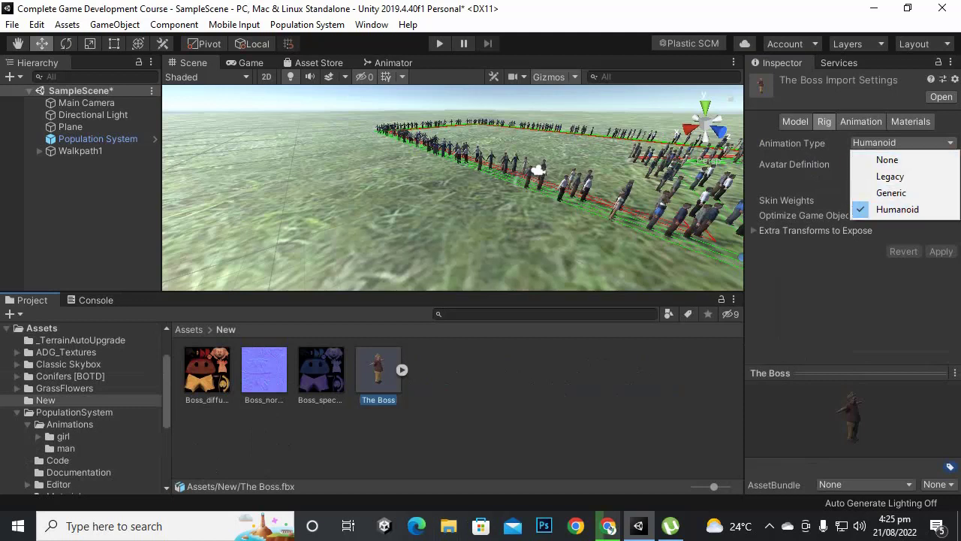
key(Escape)
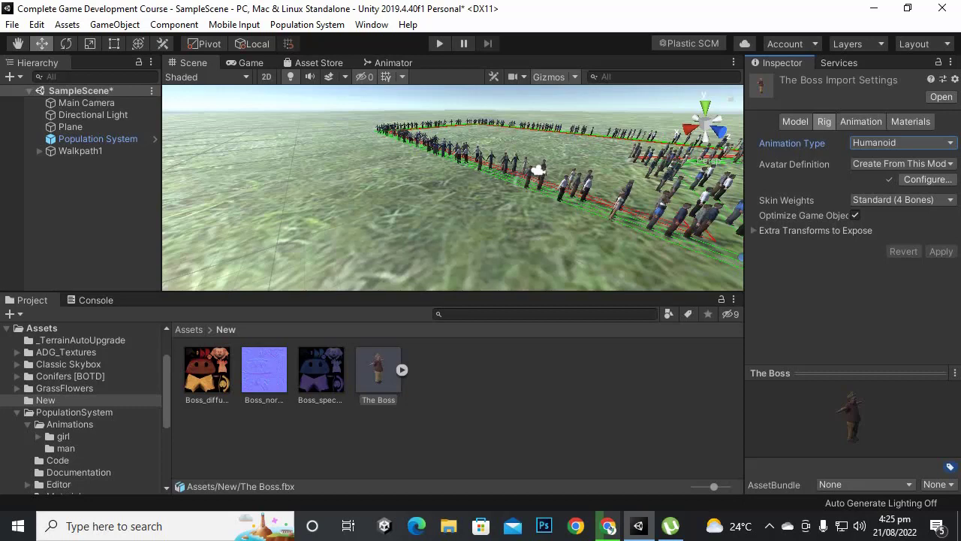
Place The Boss in the scene beside the walking path at about X 44.5, Z 53.7, and assign man controller to its Animator.
drag(378, 369, 415, 222)
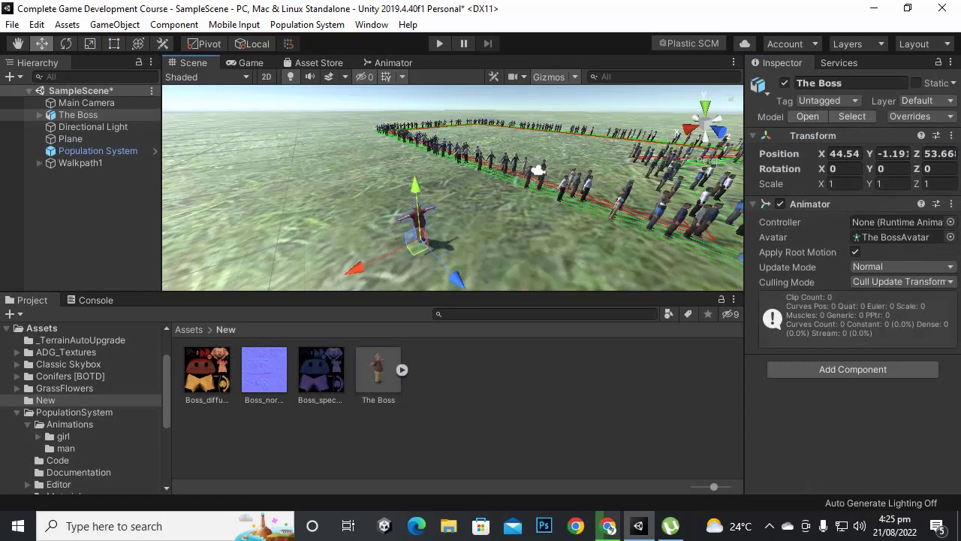
click(950, 222)
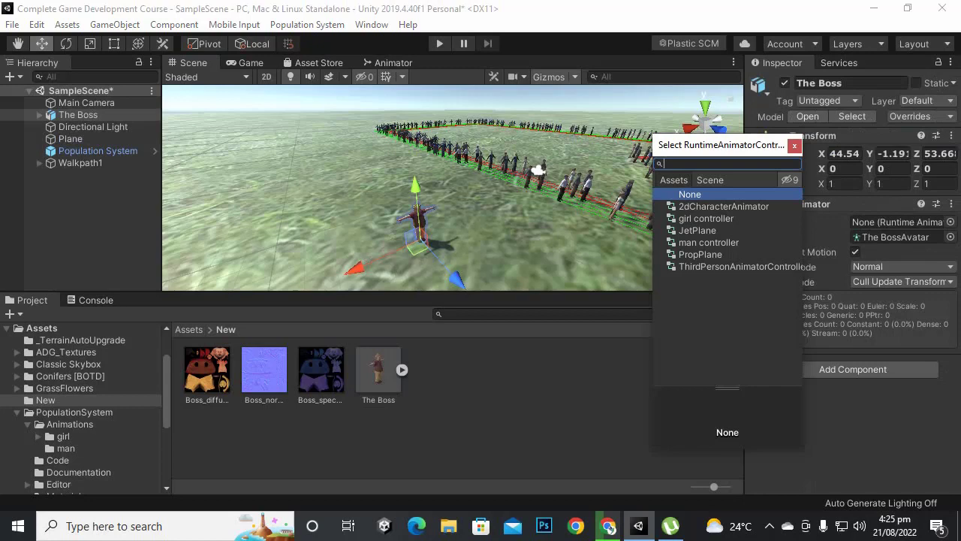
double_click(708, 243)
scroll(453, 187, up, 3)
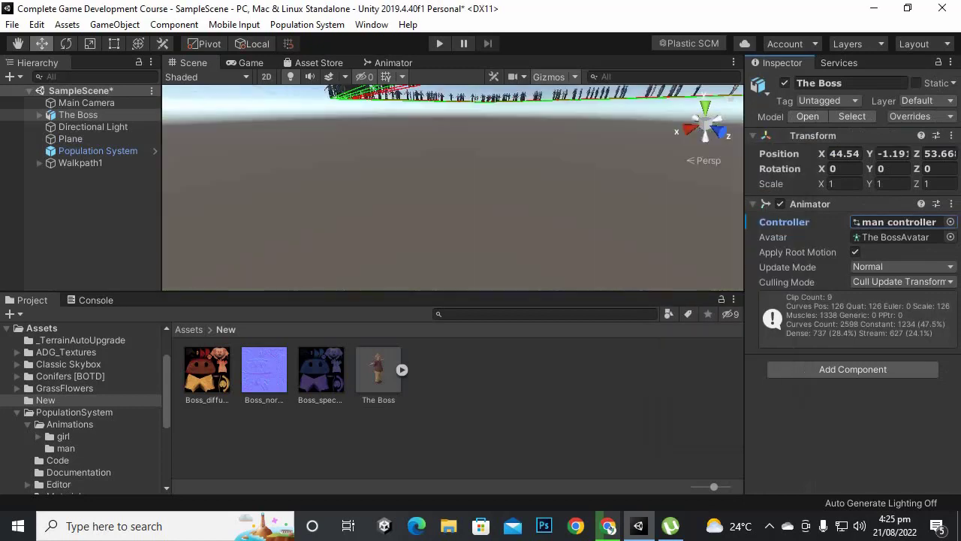
scroll(453, 188, down, 3)
middle_drag(417, 240, 495, 204)
Save The Boss from the scene as a prefab in PopulationSystem's People Prefabs folder, and delete its instance from the scene.
click(189, 328)
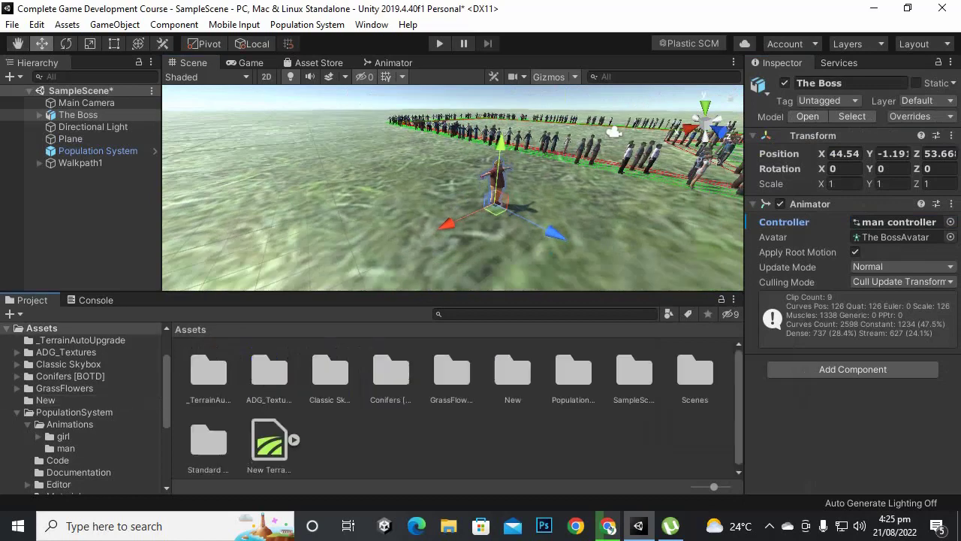
double_click(575, 372)
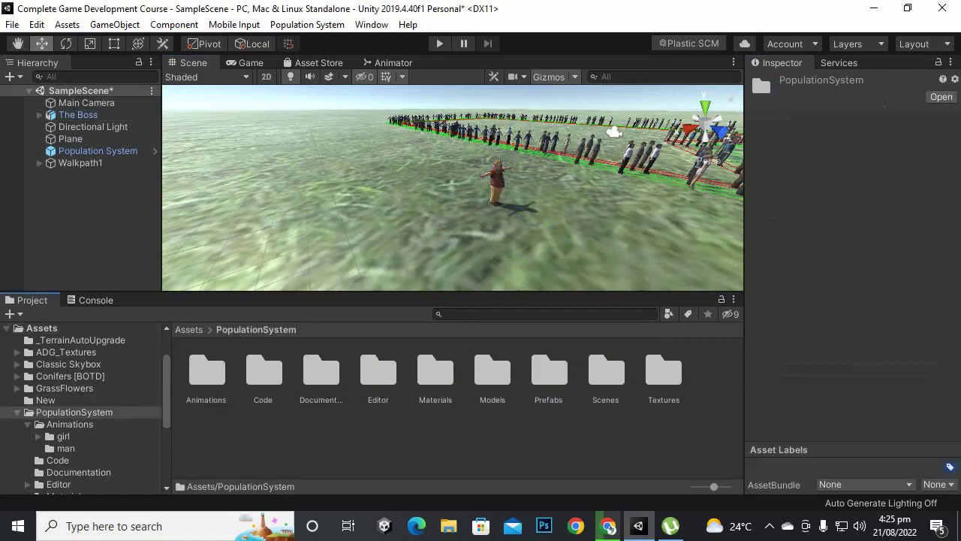
double_click(549, 372)
click(206, 372)
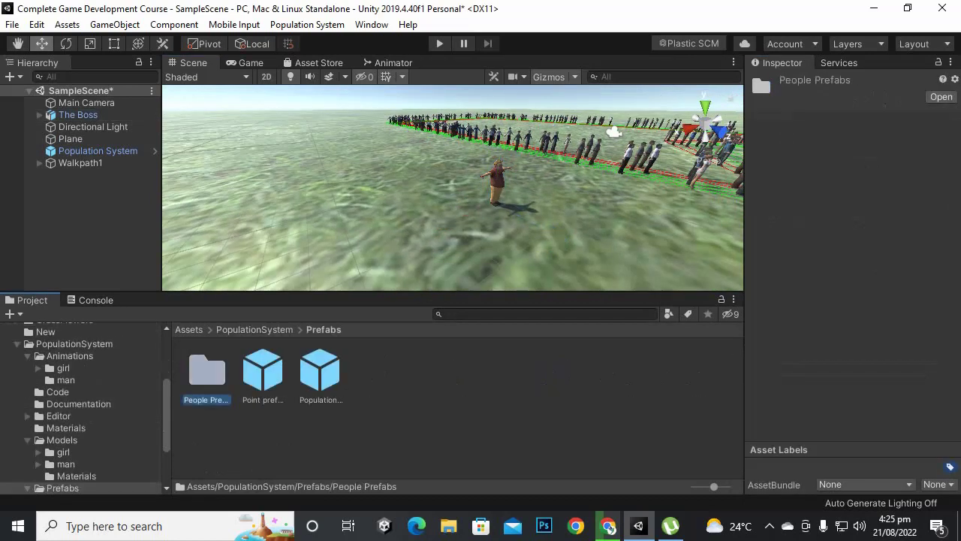
double_click(206, 372)
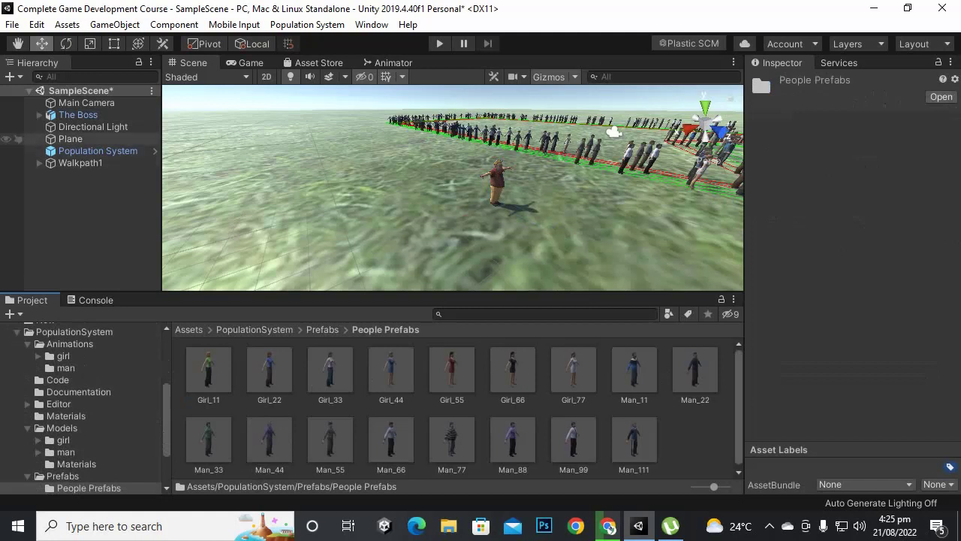
drag(78, 114, 695, 443)
key(Escape)
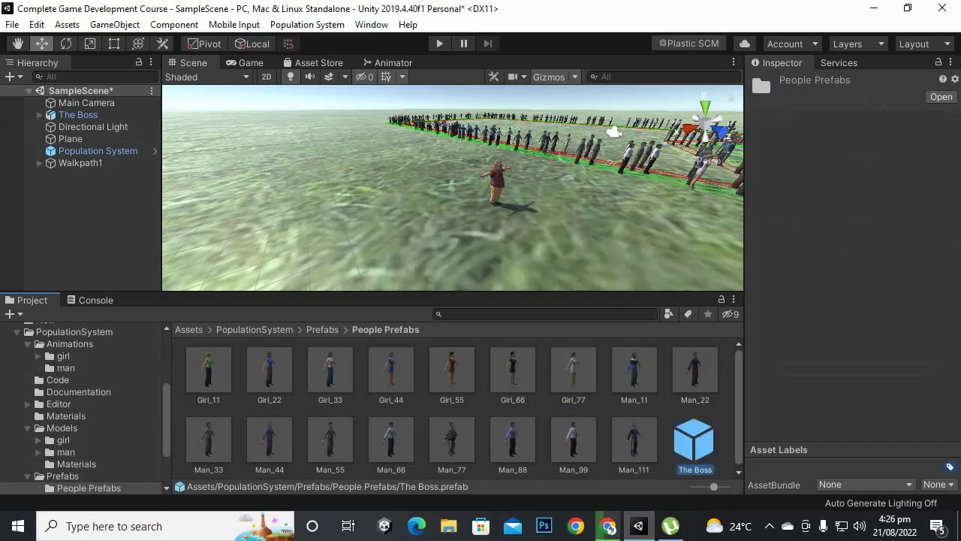
click(78, 114)
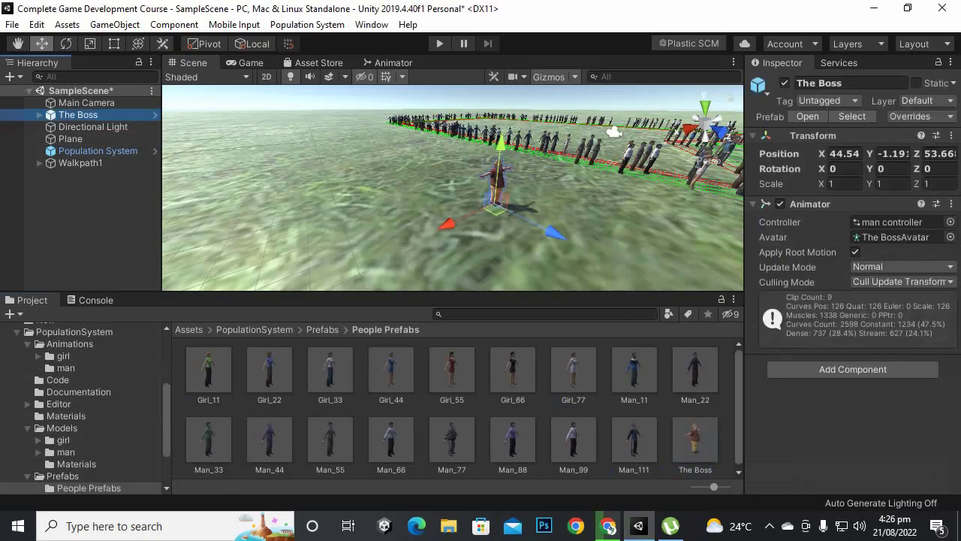
key(Delete)
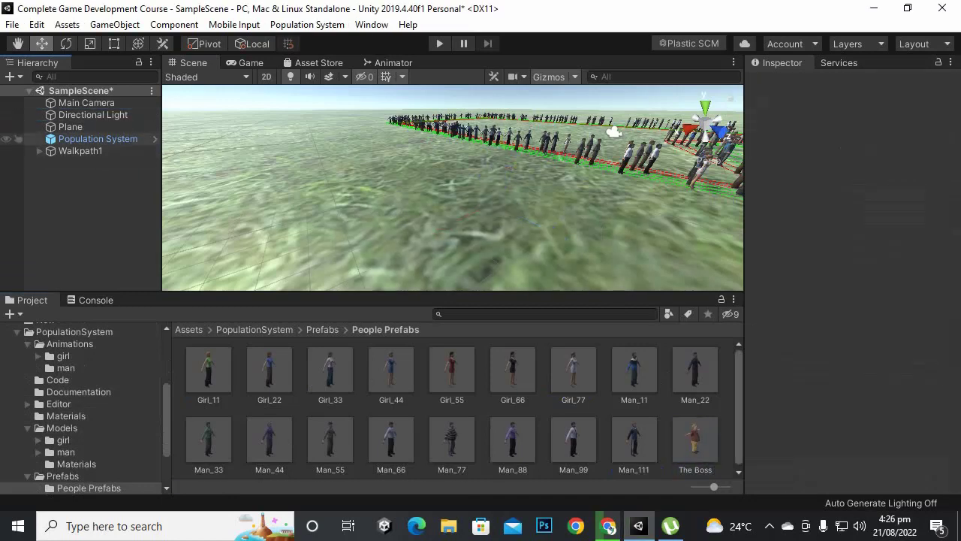
Assign The Boss prefab to Elements 4, 0 and 6 of Walkpath1's People Prefabs, and populate the path again.
click(98, 139)
click(81, 150)
scroll(852, 278, down, 2)
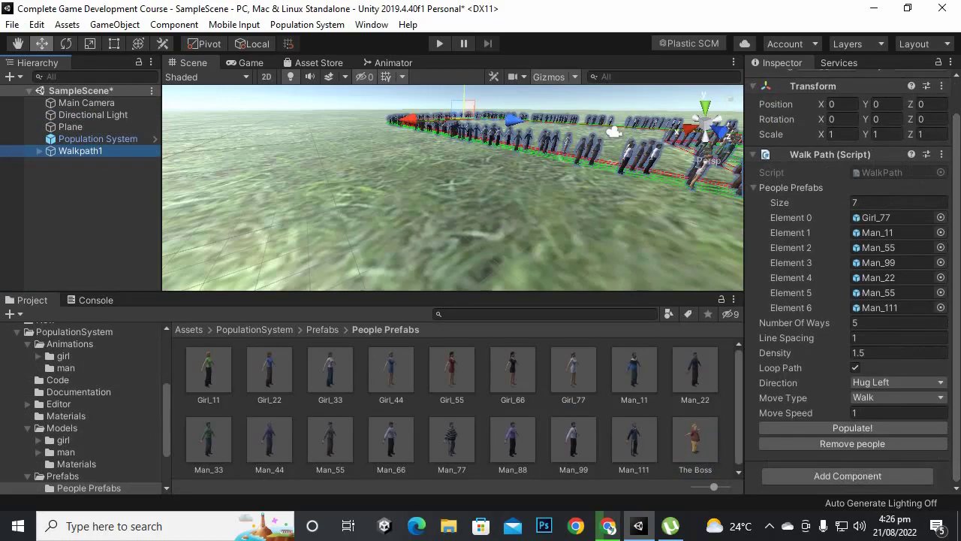
drag(695, 442, 886, 277)
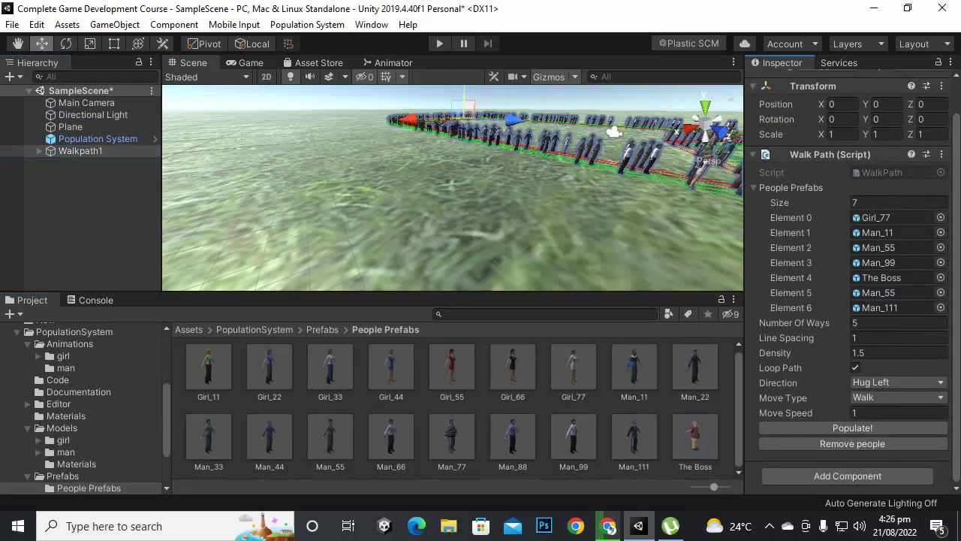
drag(695, 442, 894, 217)
drag(695, 441, 893, 307)
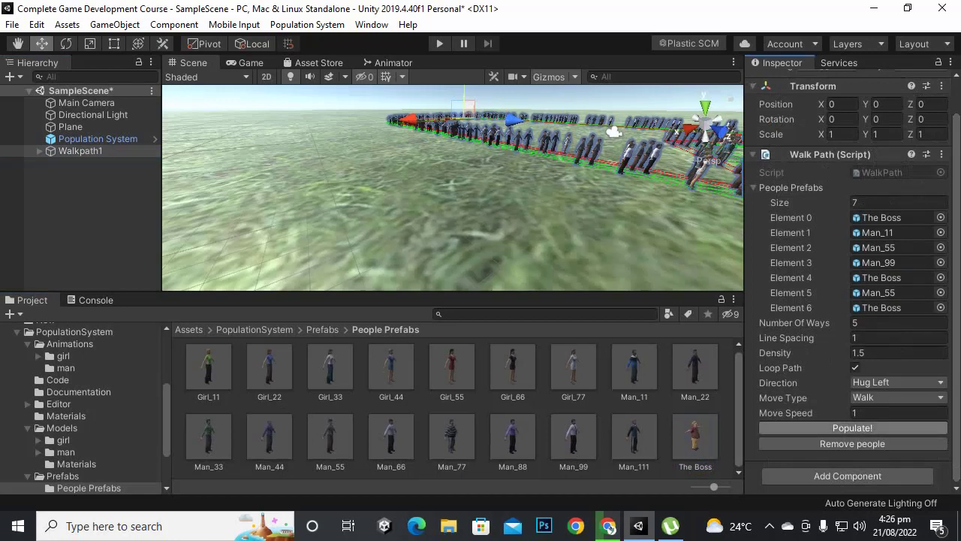
click(852, 427)
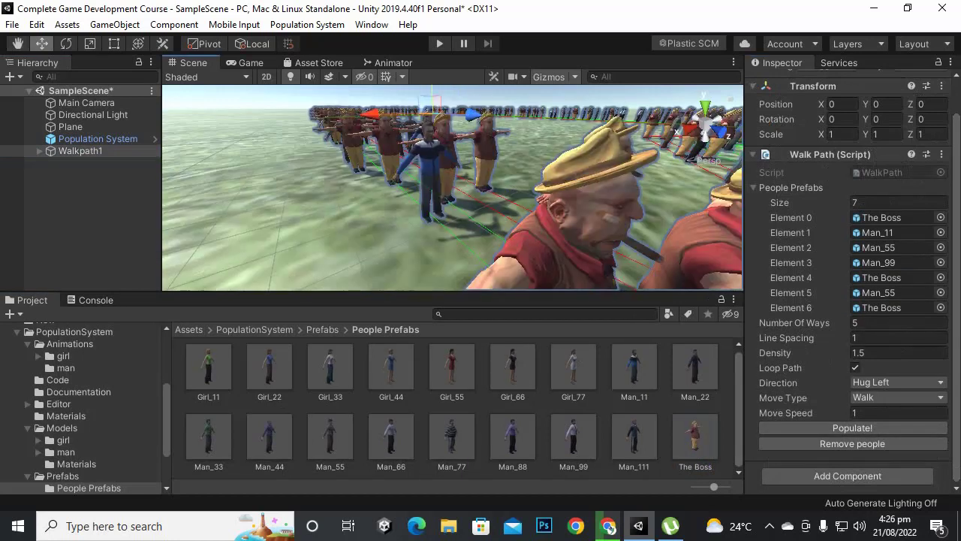
Play the scene to watch the crowd on Walkpath1, stop playback, and return to the root Assets folder.
key(ctrl+p)
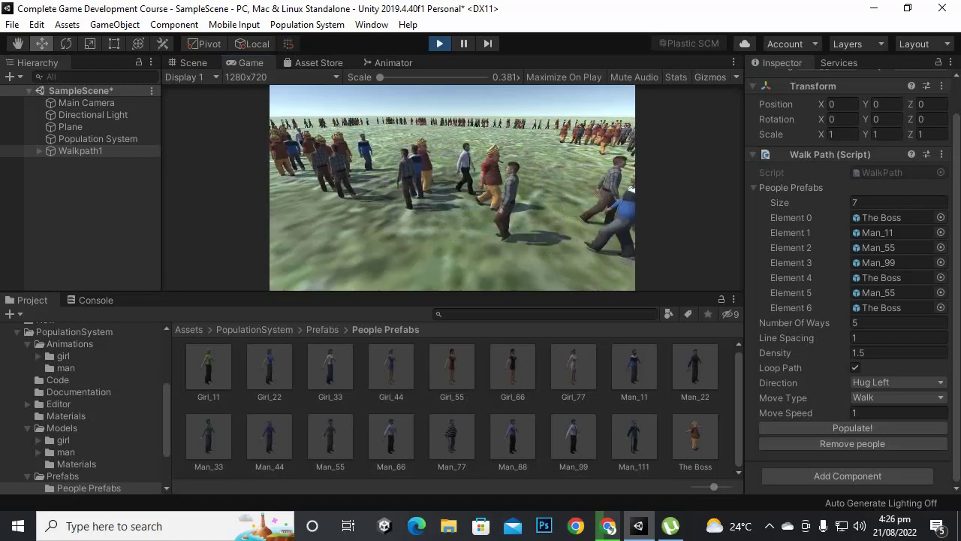
key(ctrl+p)
drag(745, 226, 753, 225)
click(188, 329)
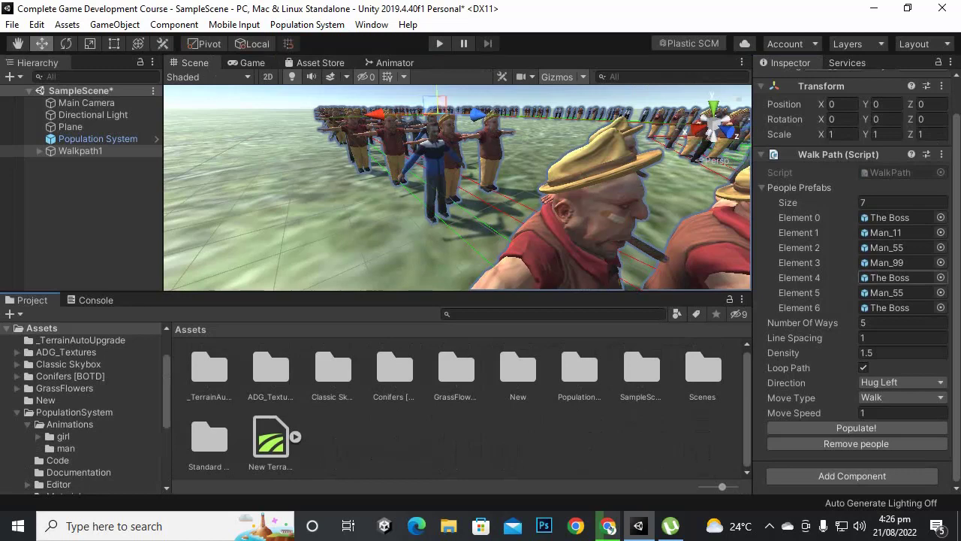
click(769, 525)
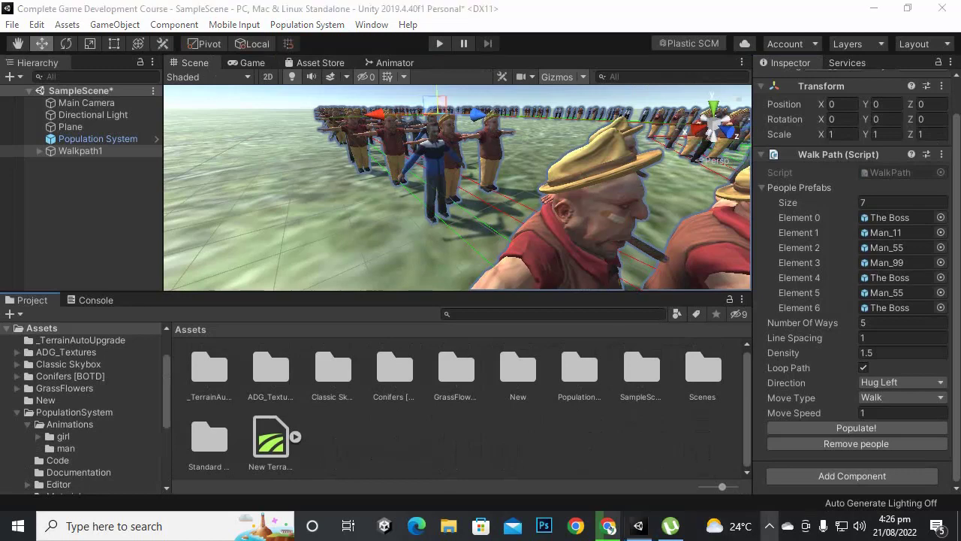